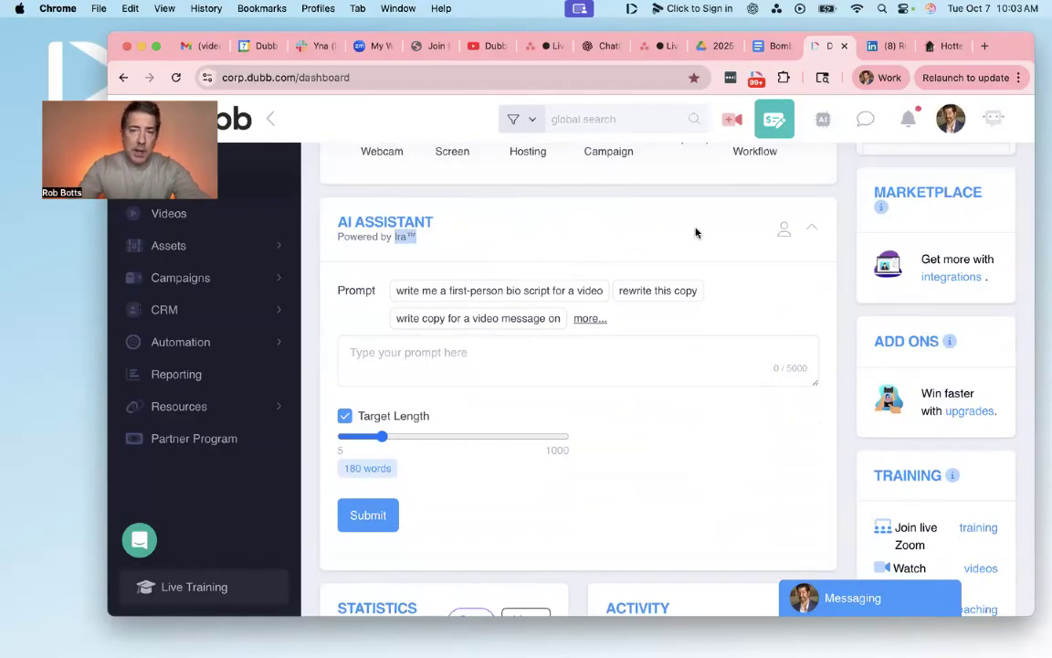
# Open the AI assistant's Sales profile for editing, review its questionnaire answers and tone options, and close it without saving.
pyautogui.click(784, 230)
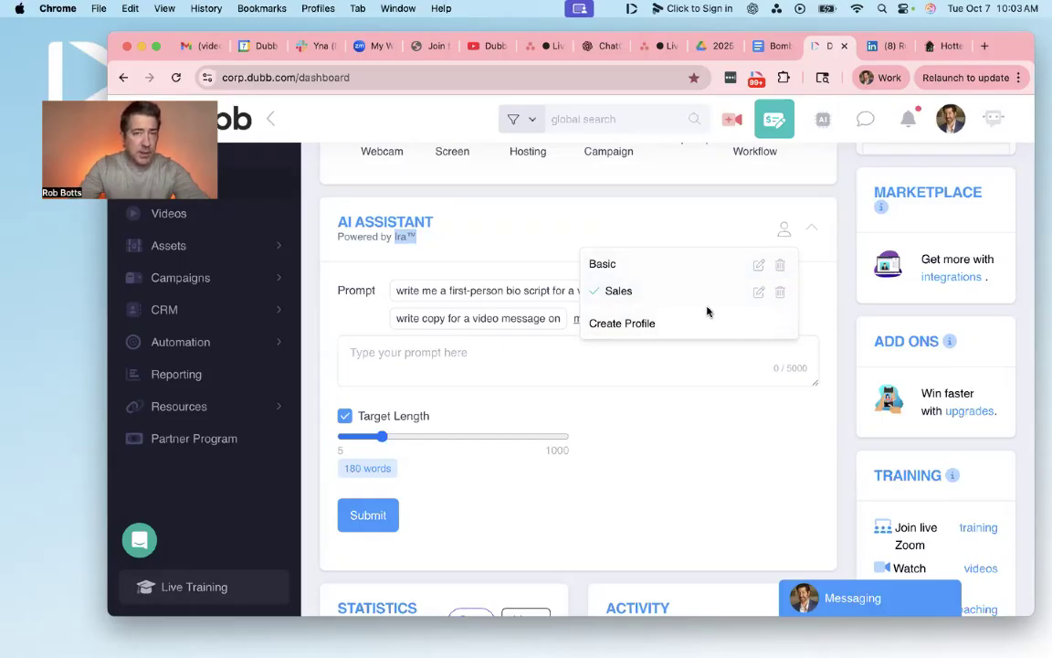
pyautogui.click(758, 292)
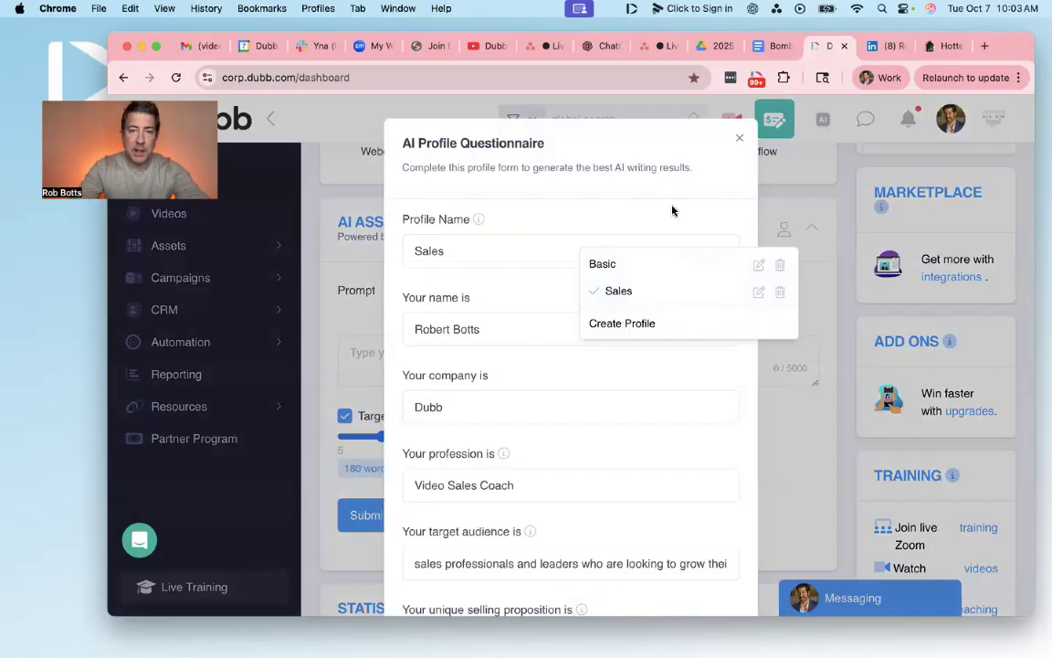
pyautogui.scroll(-4, 553, 383)
pyautogui.scroll(3, 552, 383)
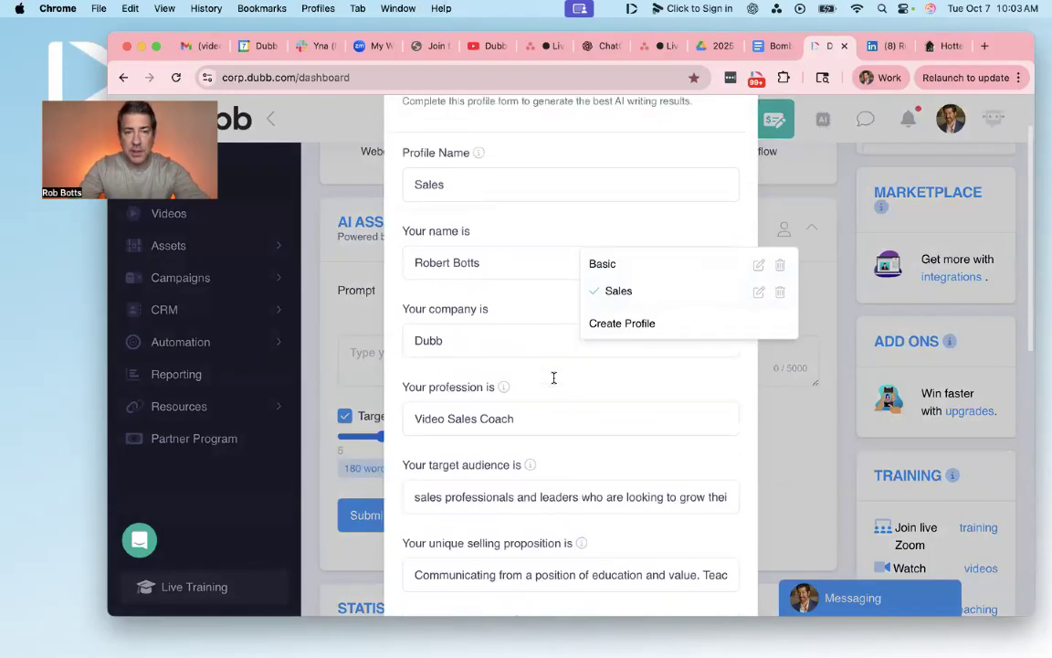
pyautogui.scroll(-1, 553, 383)
pyautogui.scroll(-8, 552, 382)
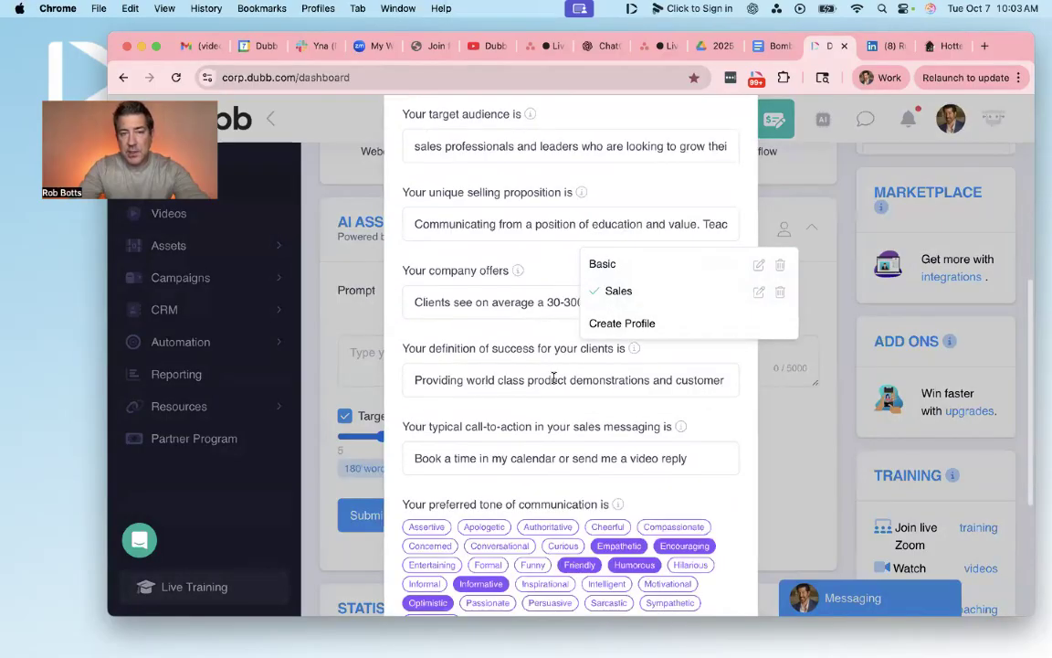
pyautogui.scroll(-4, 553, 382)
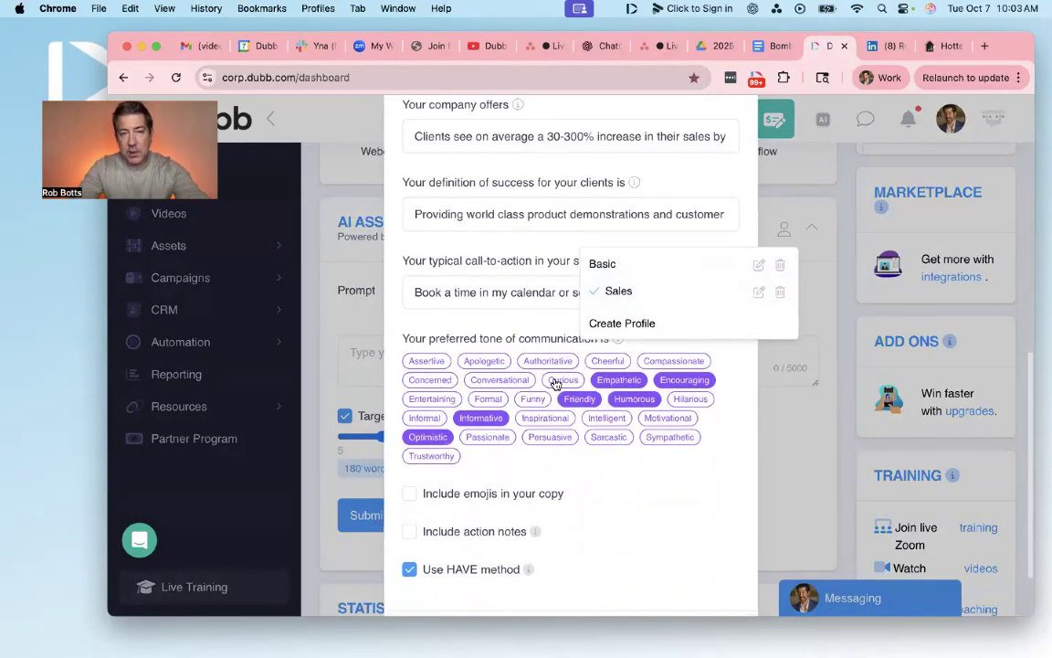
pyautogui.scroll(5, 554, 382)
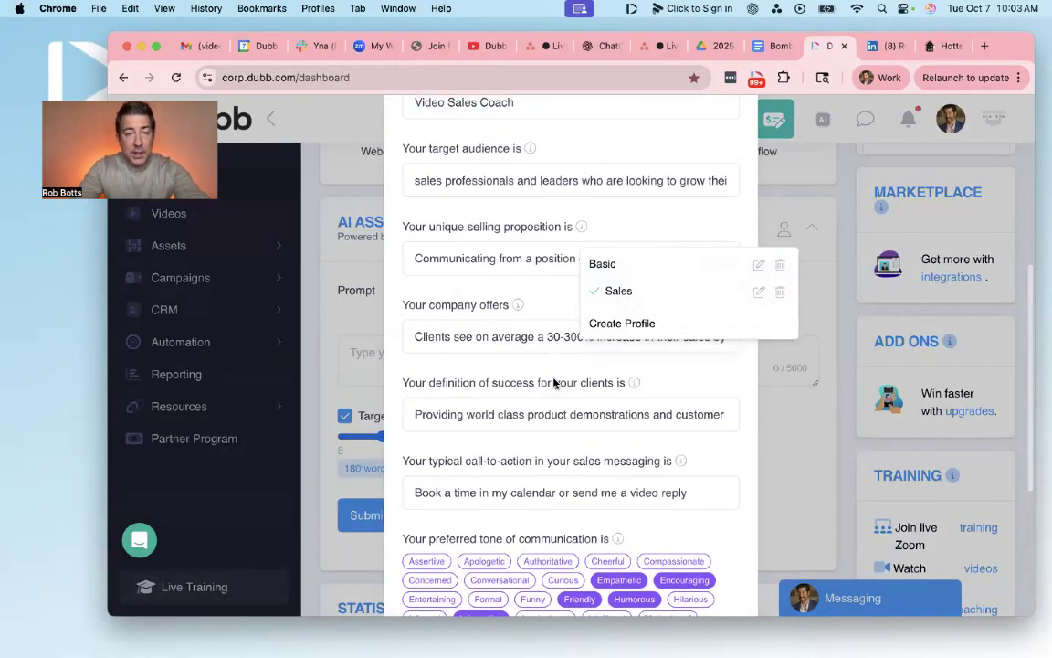
pyautogui.scroll(-4, 555, 382)
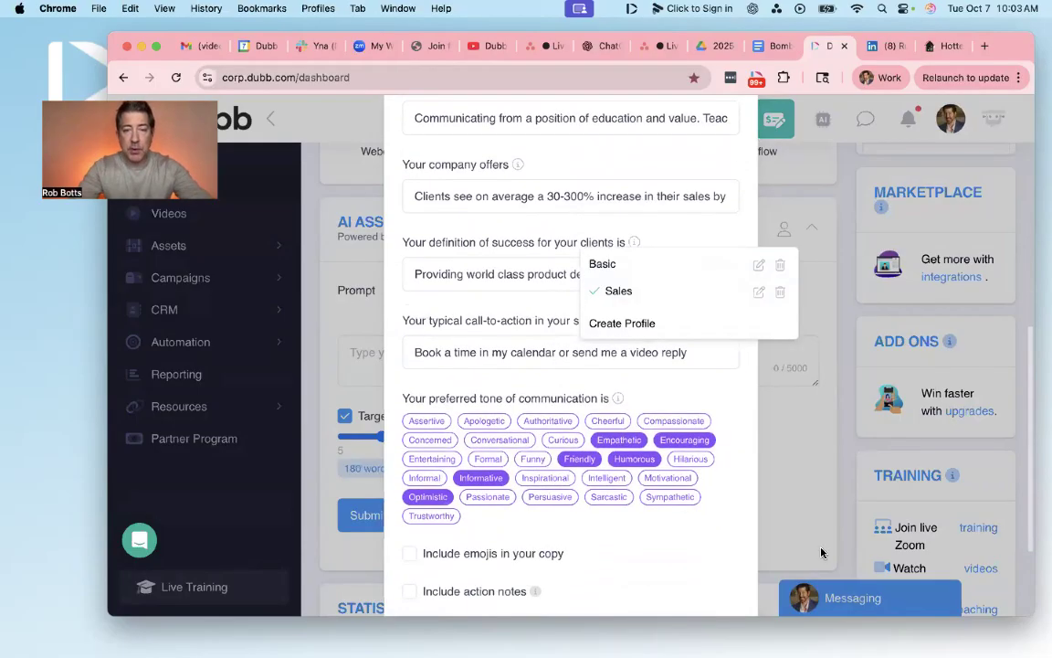
pyautogui.scroll(-4, 646, 489)
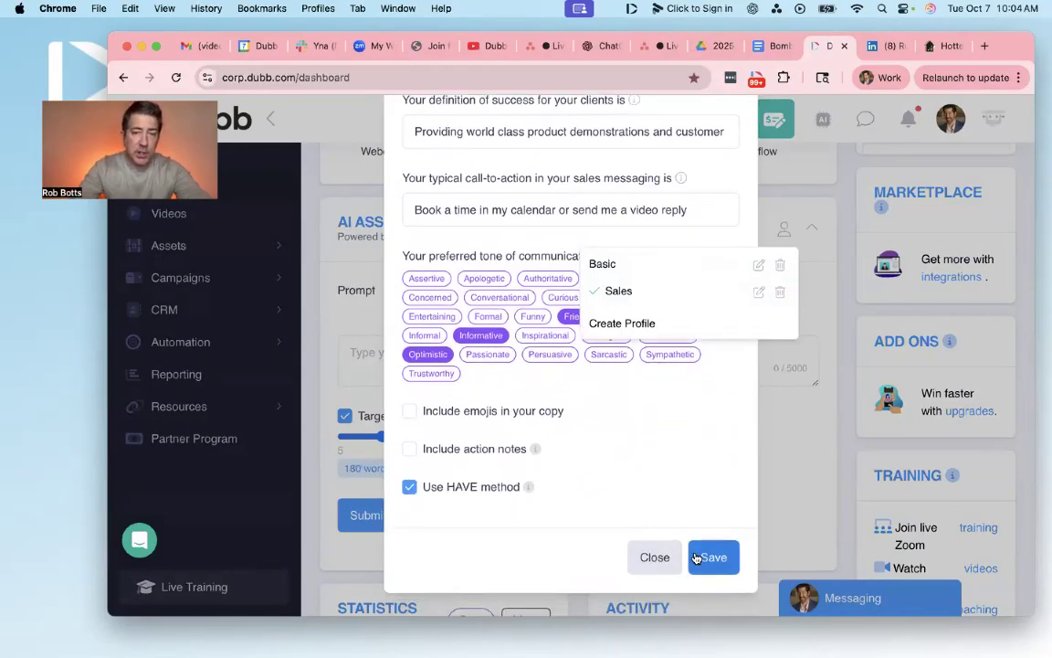
pyautogui.click(668, 556)
pyautogui.click(692, 224)
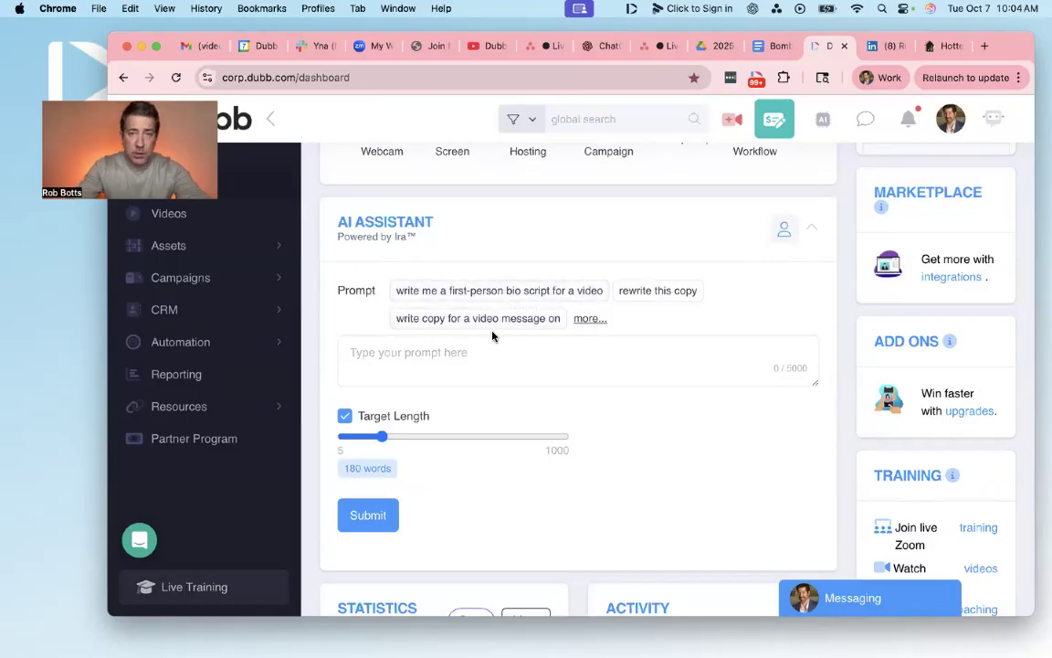
# Submit the sales call prompt template completed as "write copy for a sales call on why video is the best for sales".
pyautogui.click(589, 319)
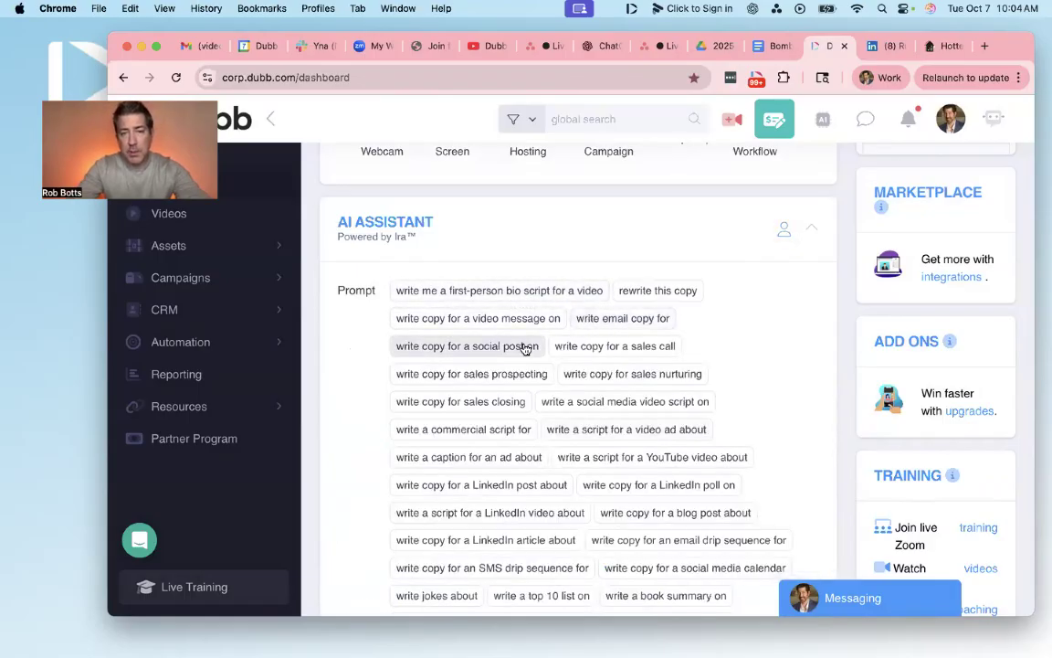
pyautogui.click(584, 351)
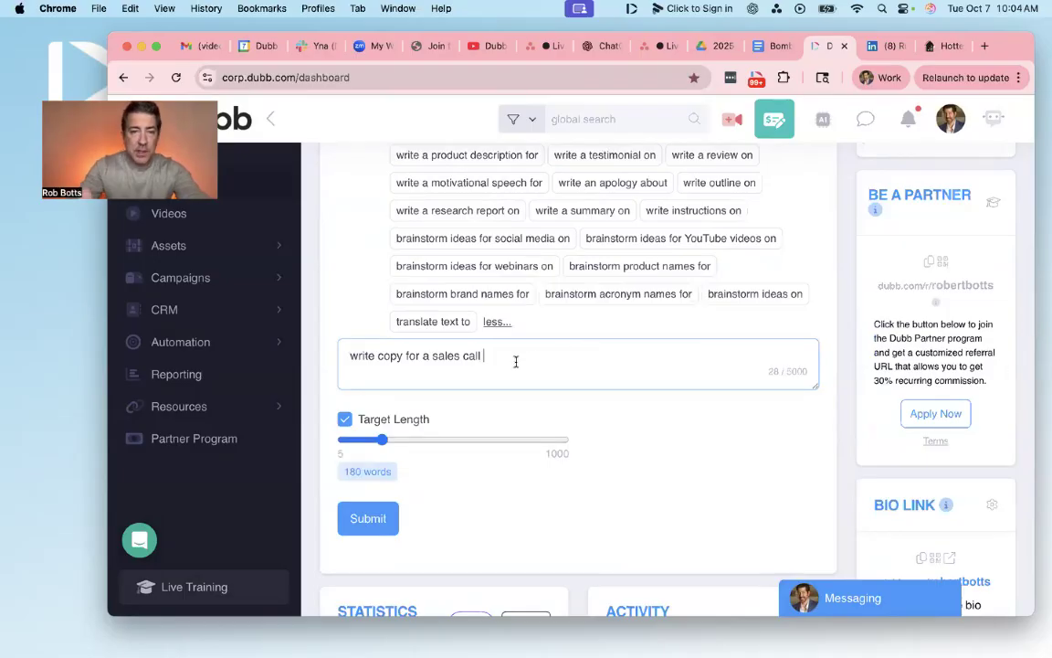
pyautogui.write('on why vide')
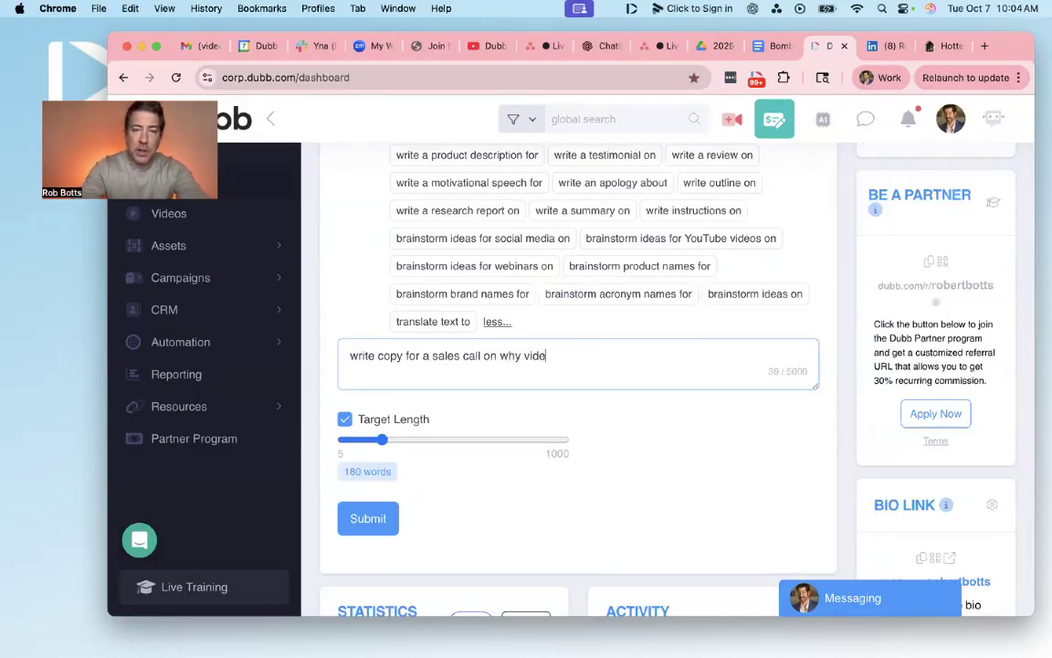
pyautogui.write('o is the best for ')
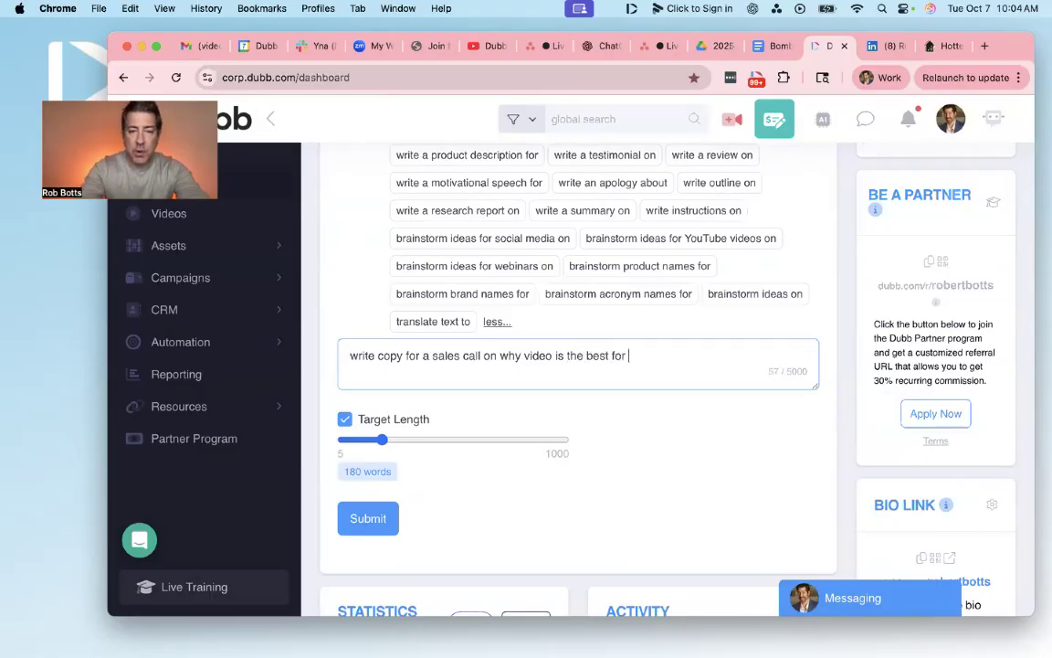
pyautogui.write('sales')
pyautogui.click(364, 517)
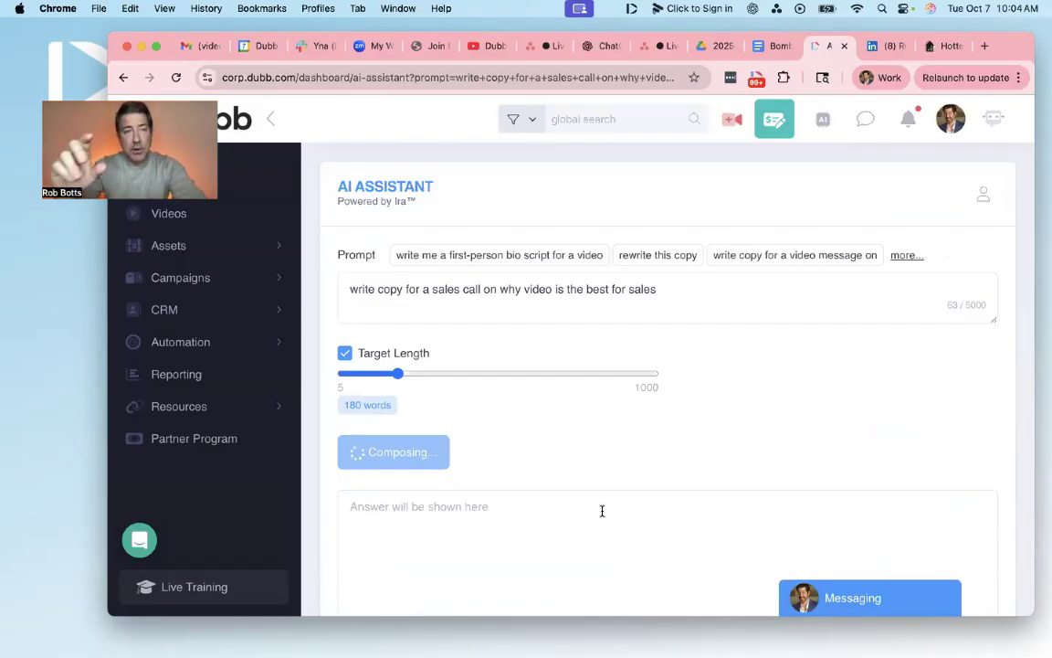
# Review the generated sales call script and its copy and import options, and expand the Assets section.
pyautogui.scroll(-5, 704, 454)
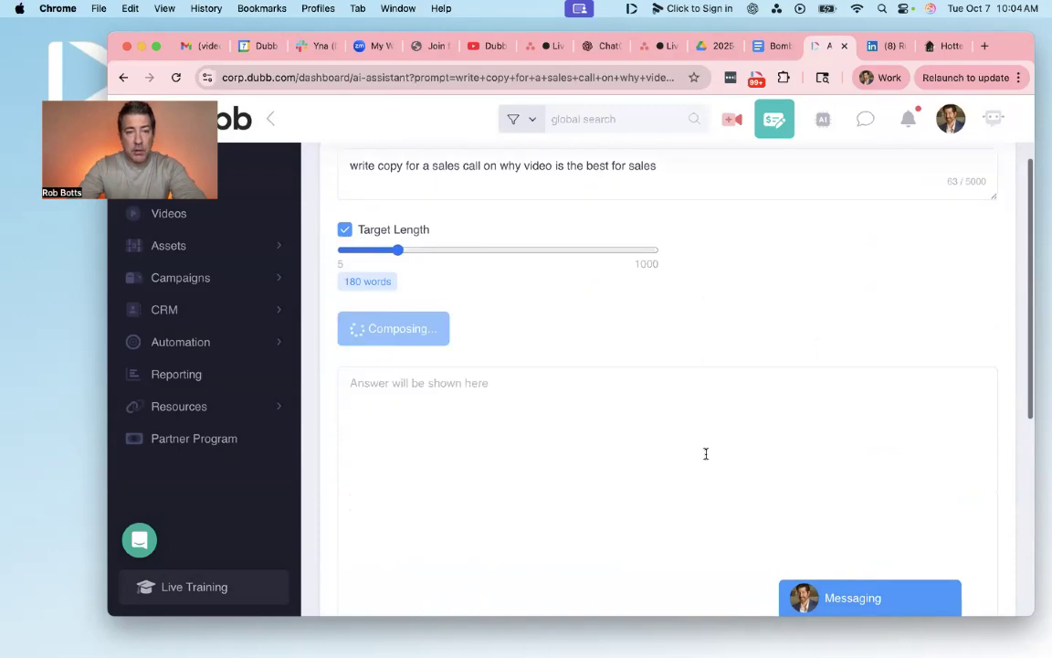
pyautogui.scroll(-2, 706, 453)
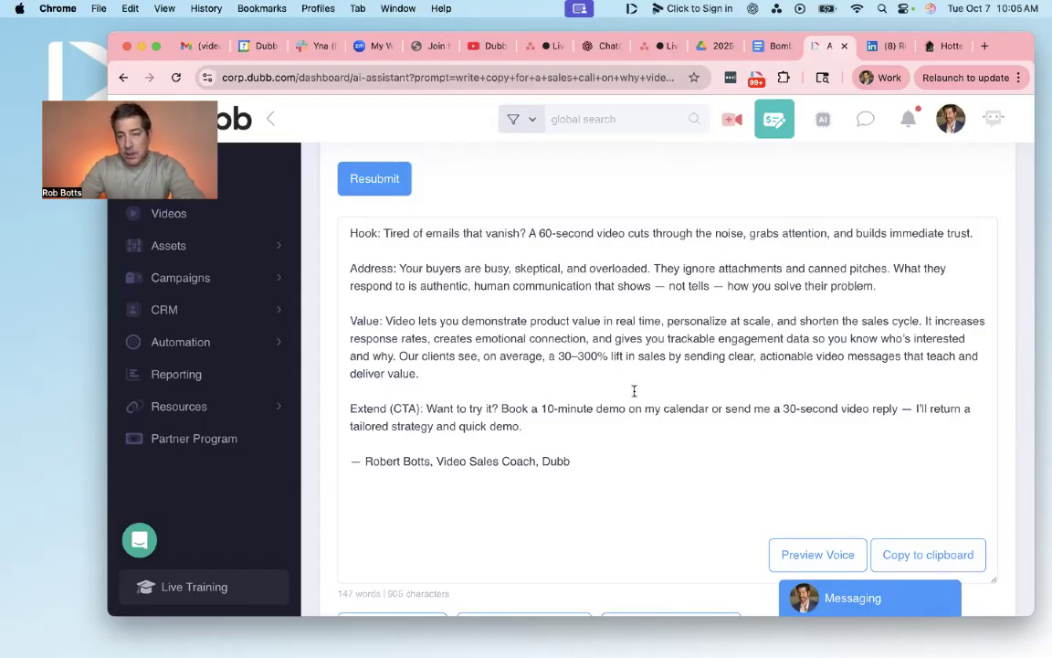
pyautogui.scroll(-4, 634, 391)
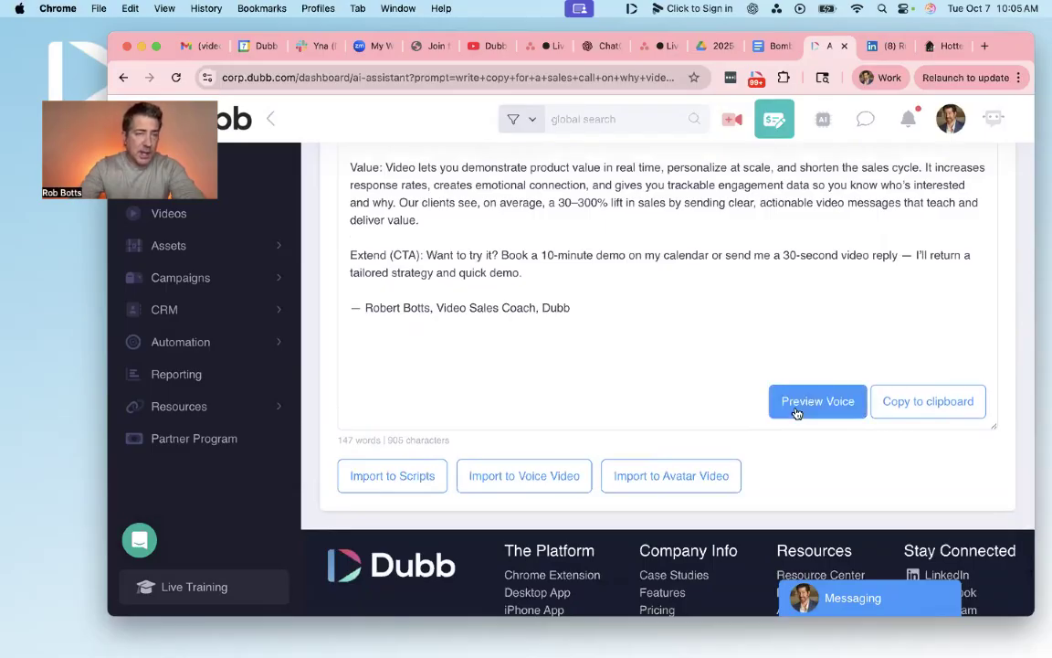
pyautogui.click(914, 405)
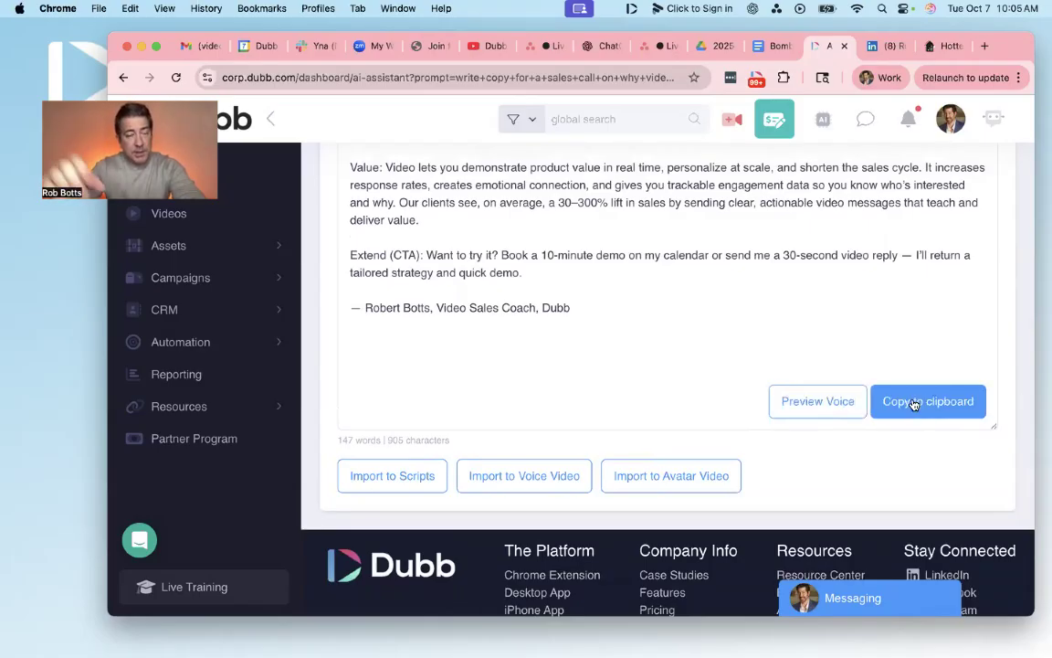
pyautogui.click(402, 477)
pyautogui.click(192, 245)
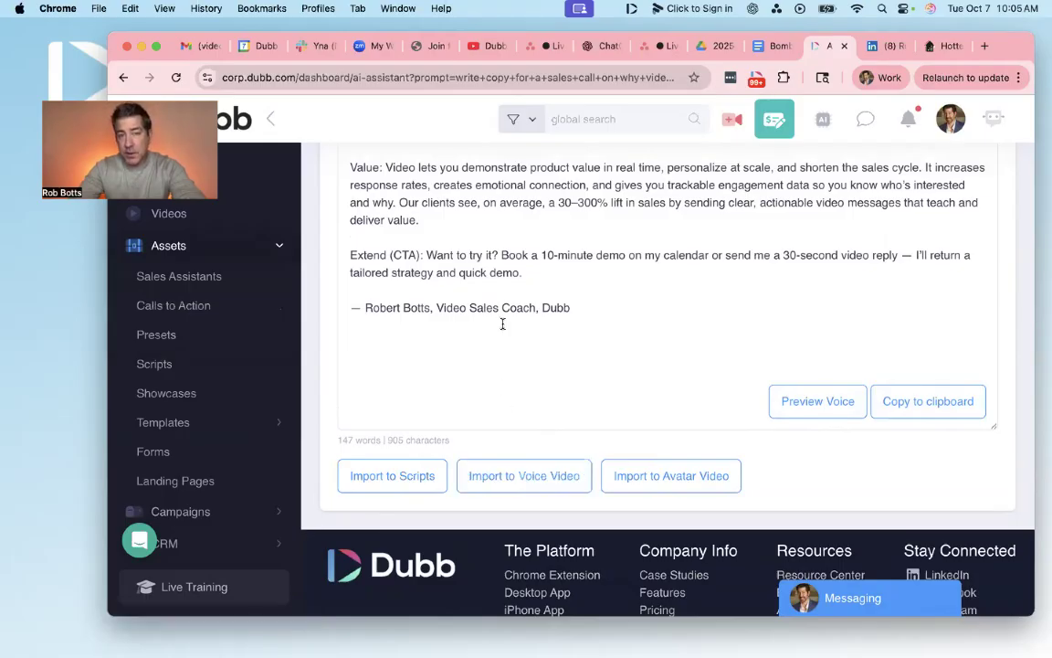
# Import the generated script into a voice video and look through the available voices, keeping Penny (Feminine).
pyautogui.click(540, 475)
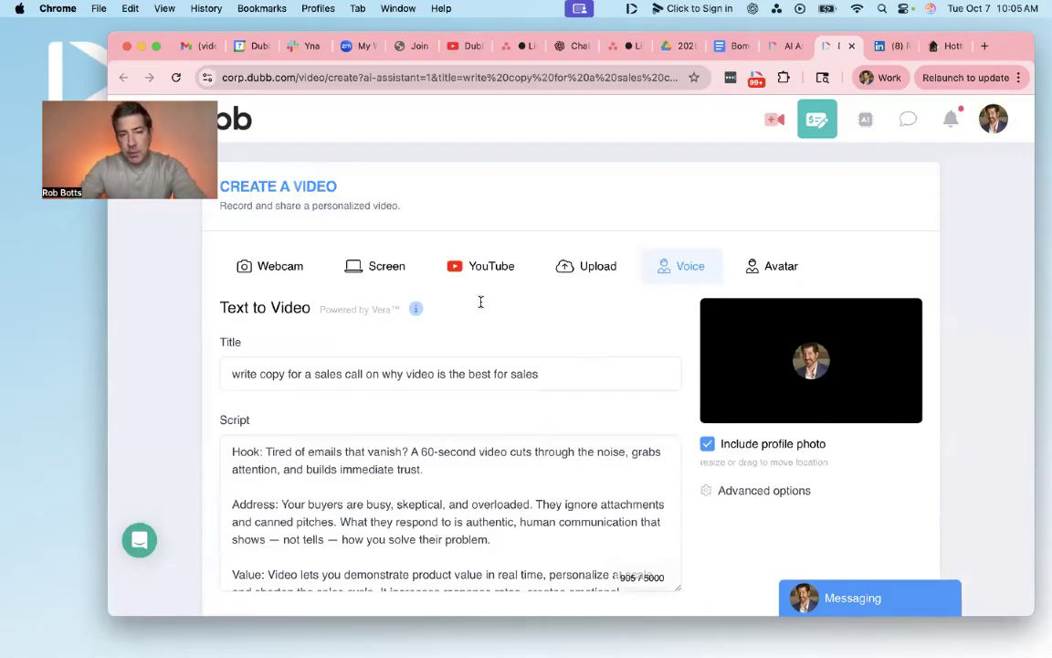
pyautogui.scroll(-5, 481, 301)
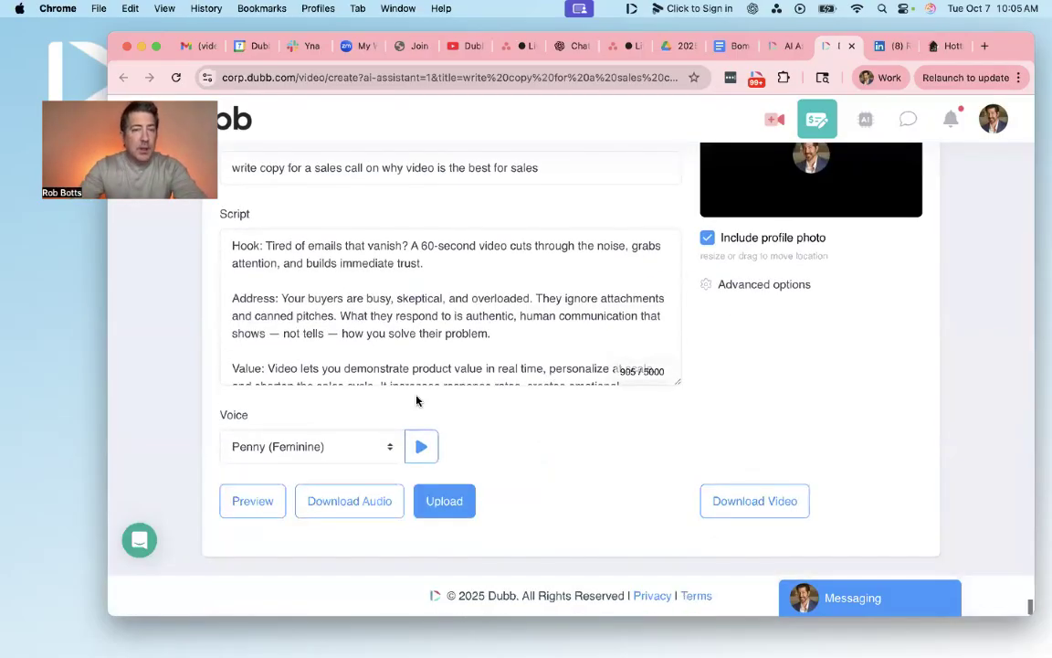
pyautogui.click(387, 447)
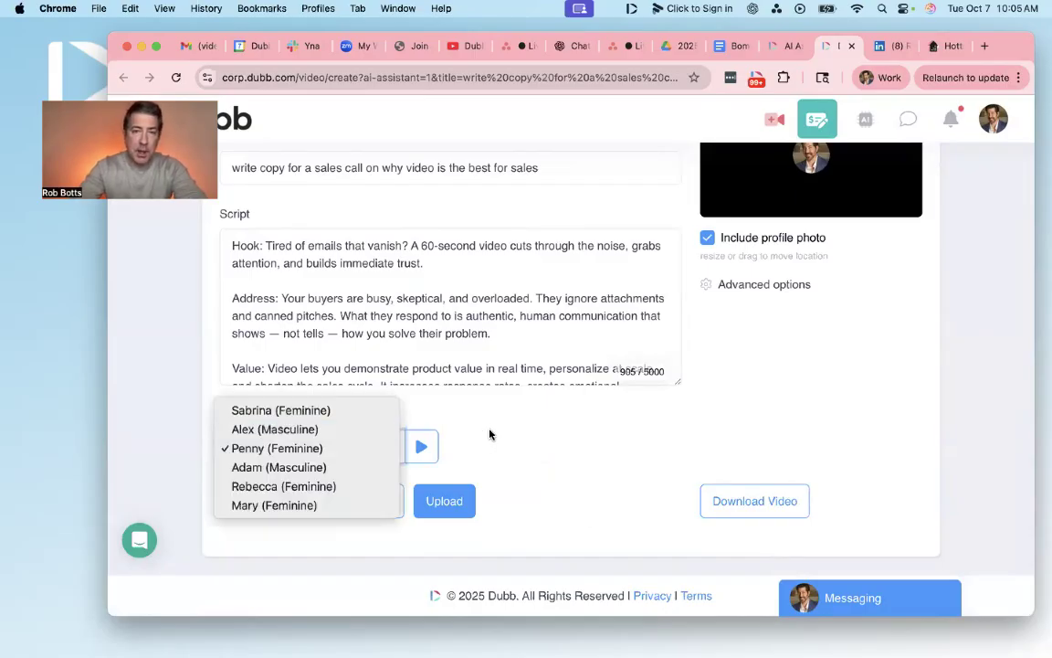
pyautogui.click(543, 429)
pyautogui.scroll(4, 845, 316)
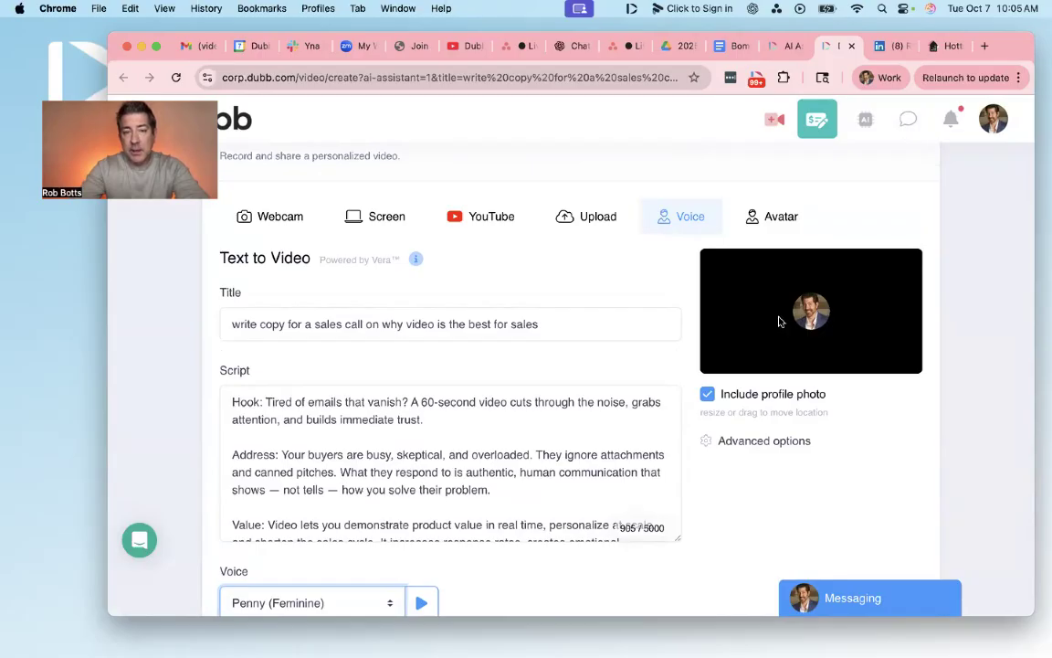
pyautogui.scroll(-8, 671, 453)
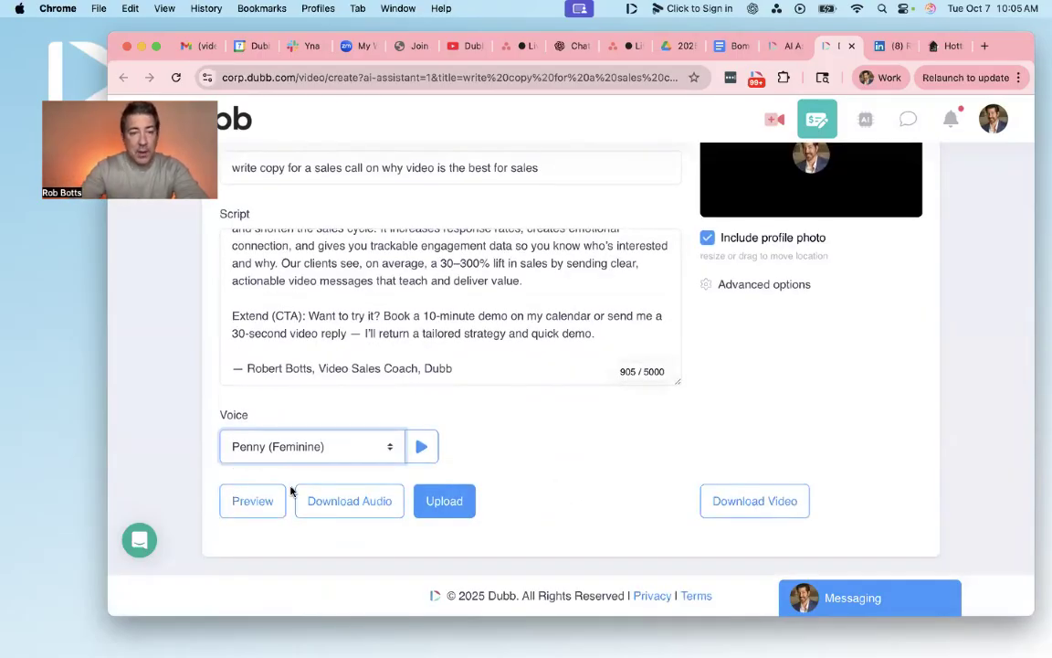
# Preview the voice video with the profile photo included, stop the playback and close the video creation page.
pyautogui.click(245, 504)
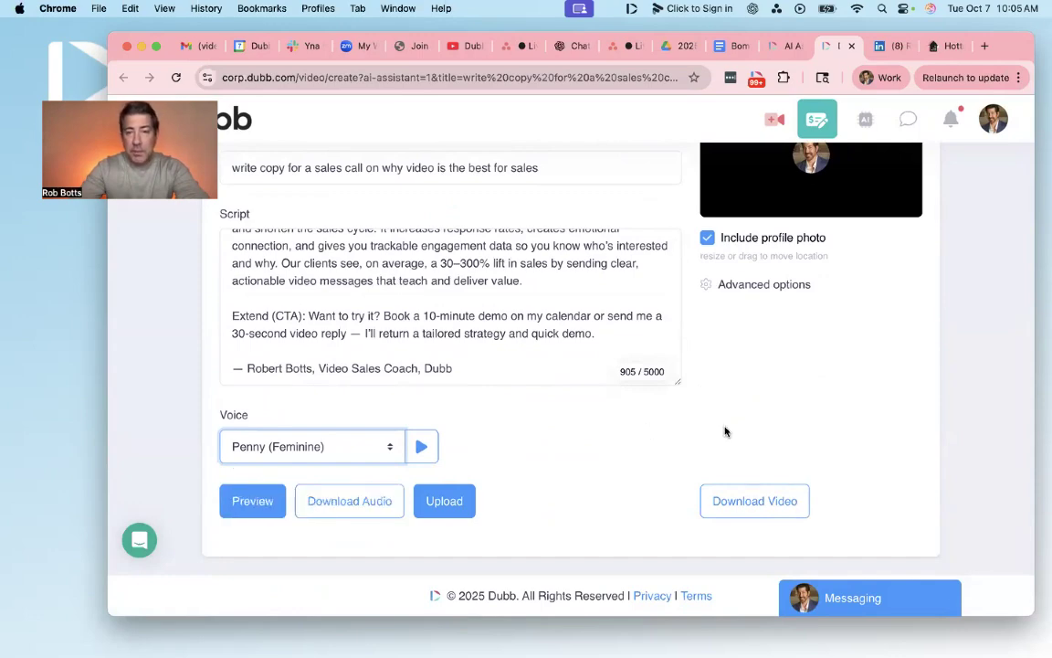
pyautogui.scroll(2, 796, 414)
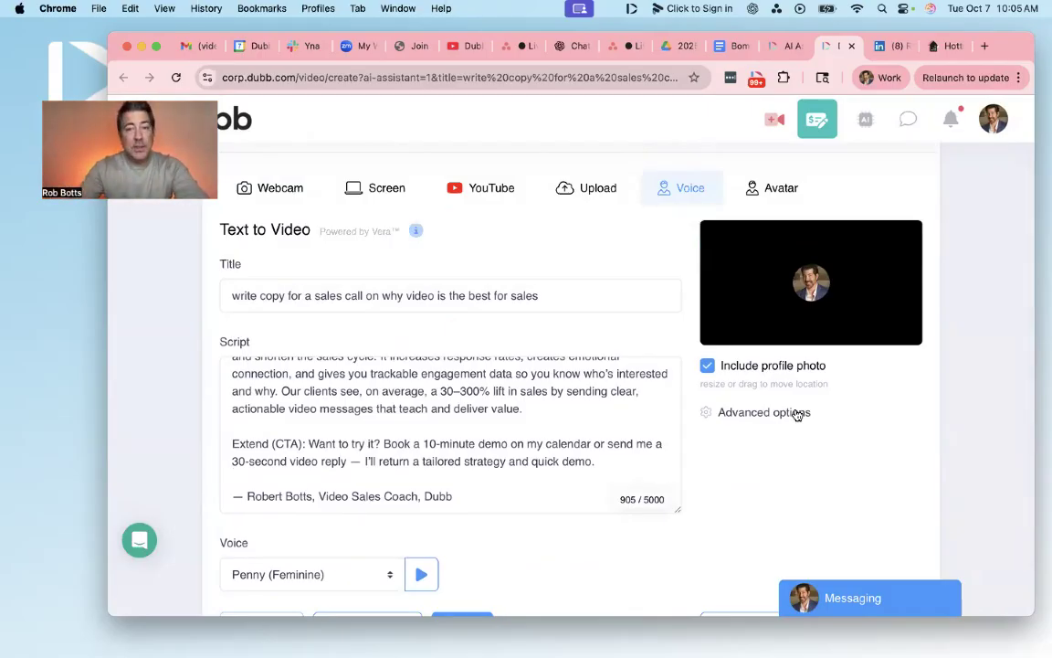
pyautogui.scroll(-2, 830, 439)
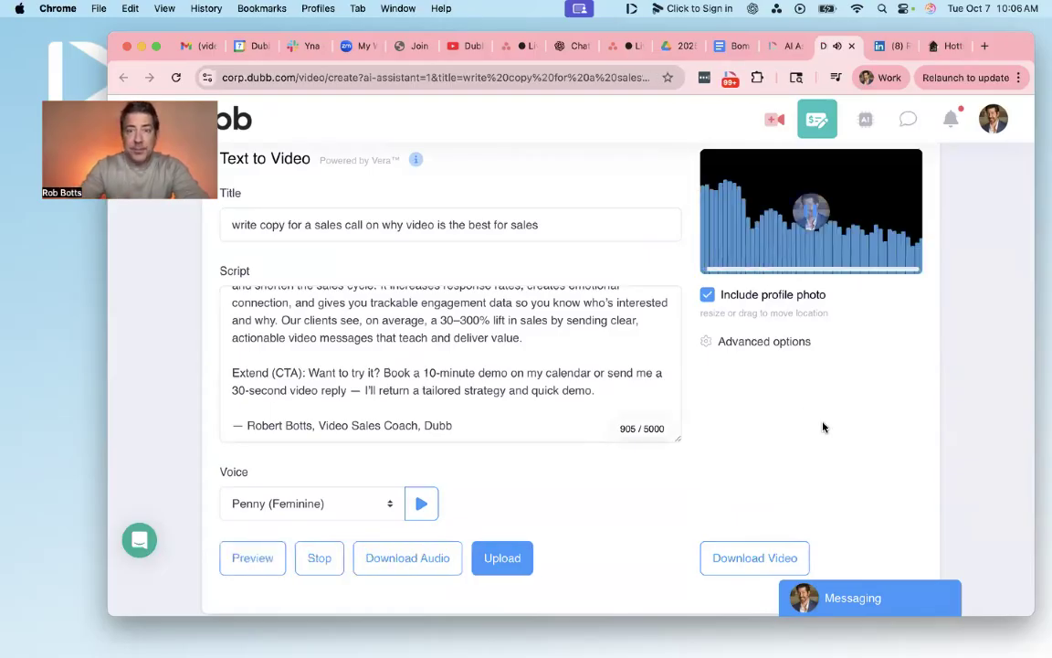
pyautogui.scroll(2, 822, 426)
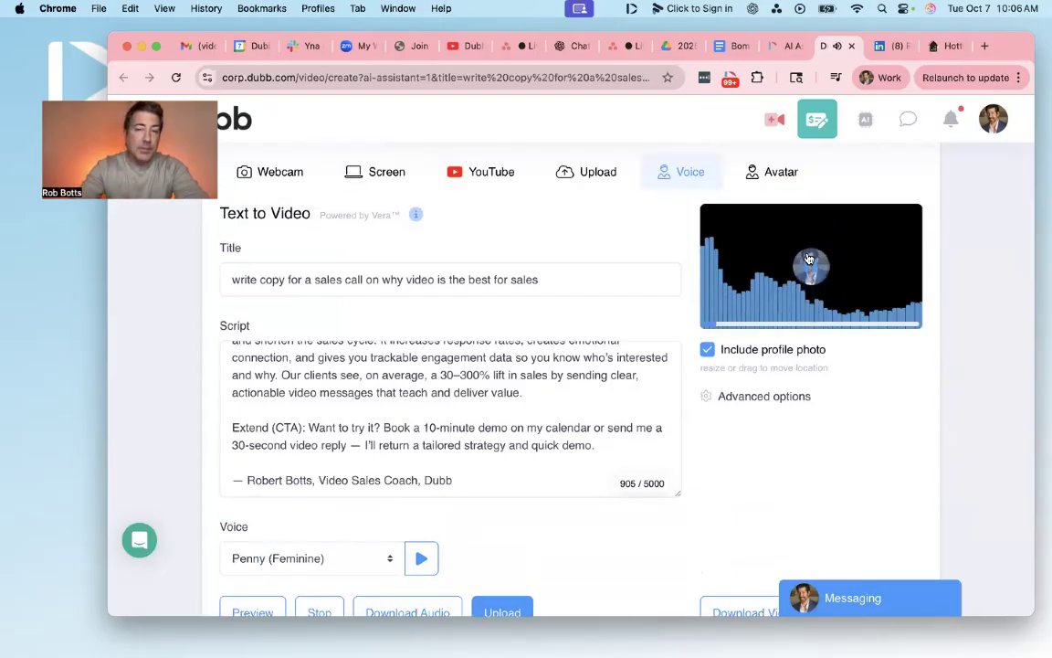
pyautogui.click(810, 270)
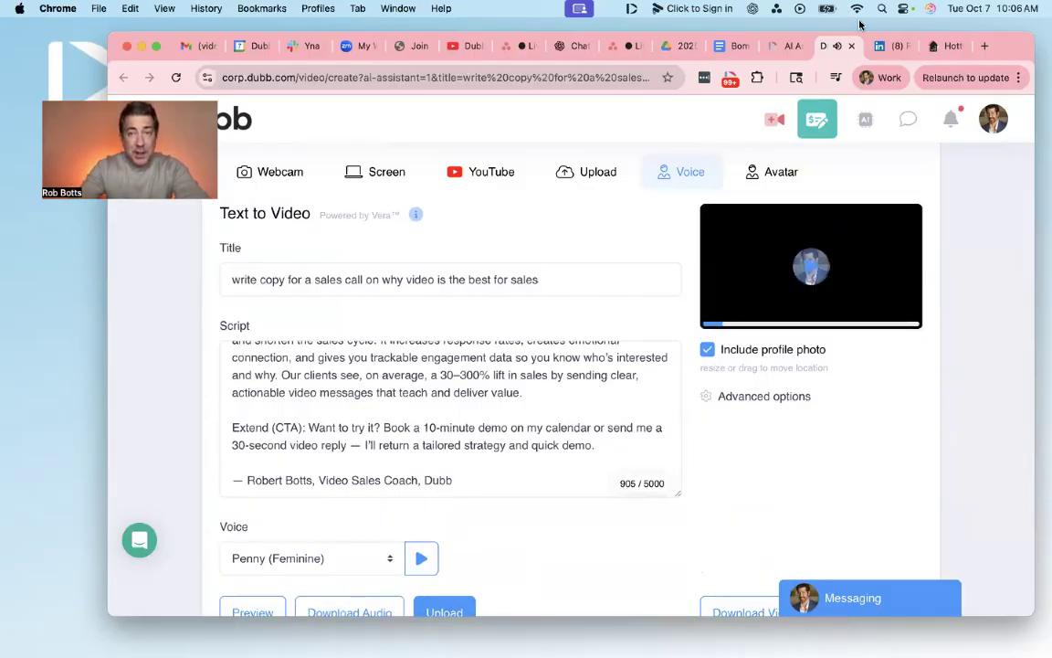
pyautogui.click(851, 47)
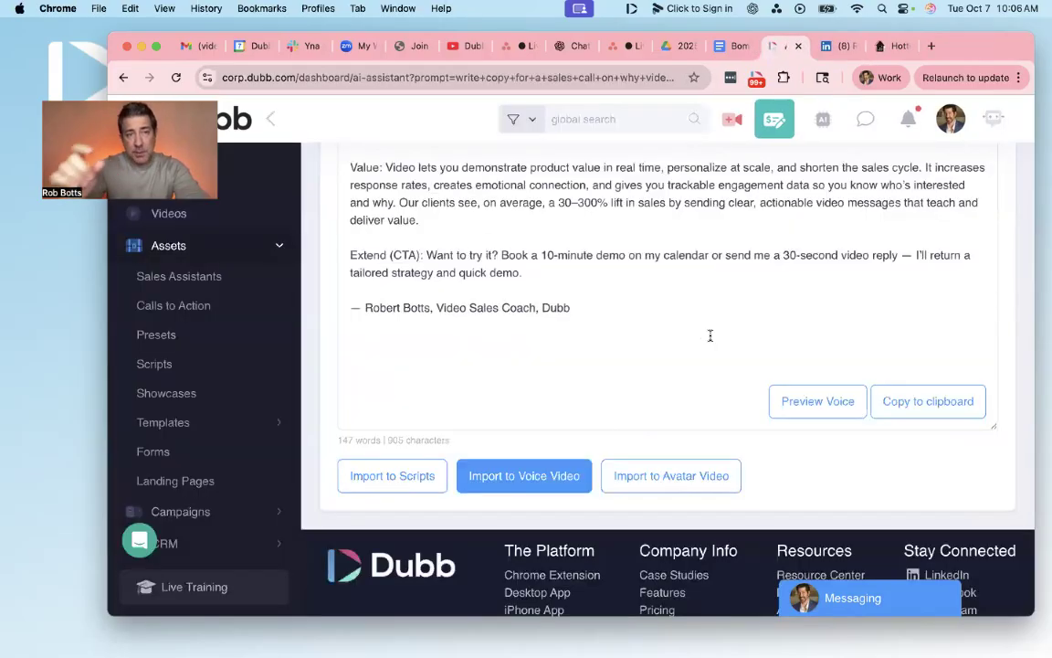
# Import the generated sales call script into an avatar video.
pyautogui.click(668, 475)
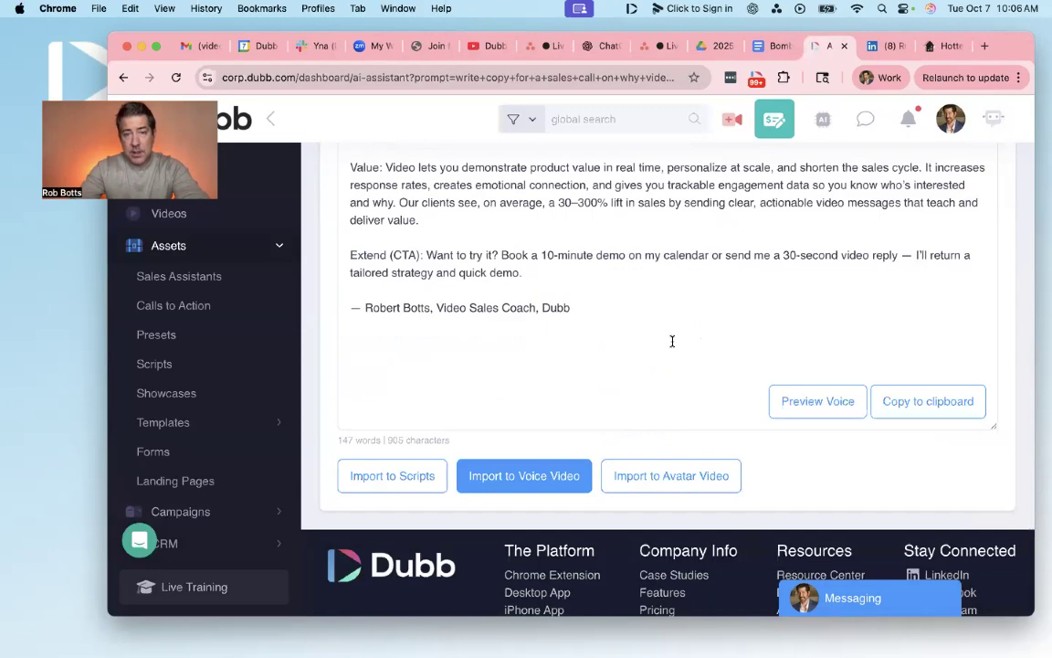
pyautogui.scroll(-1, 653, 468)
pyautogui.click(653, 467)
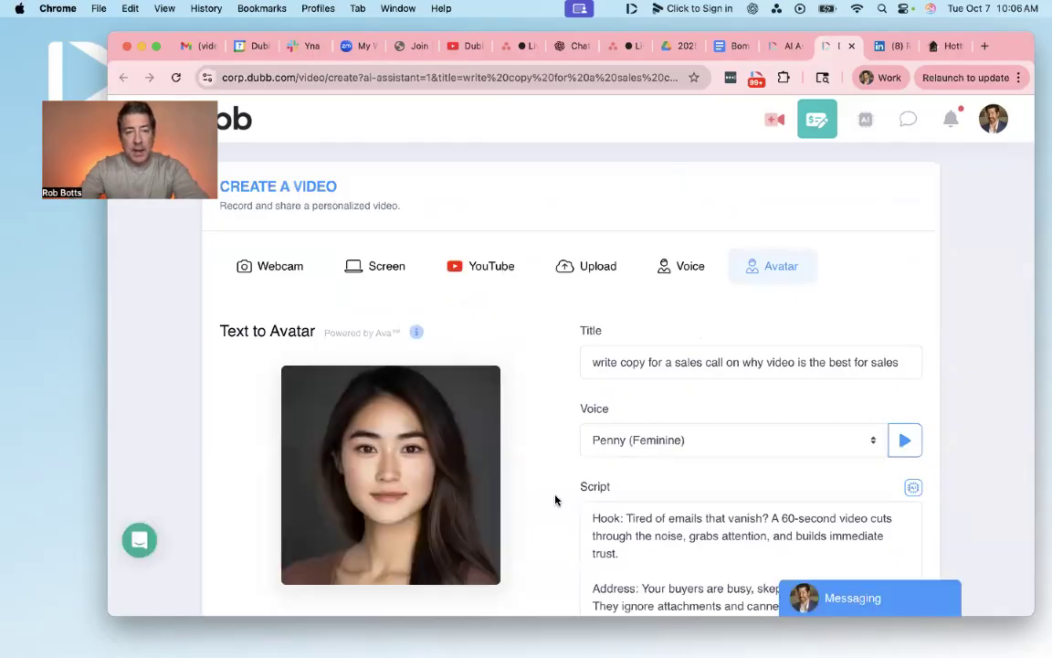
# Browse the gallery of available avatars and open the form for creating a new face.
pyautogui.scroll(-5, 555, 494)
pyautogui.scroll(-1, 512, 516)
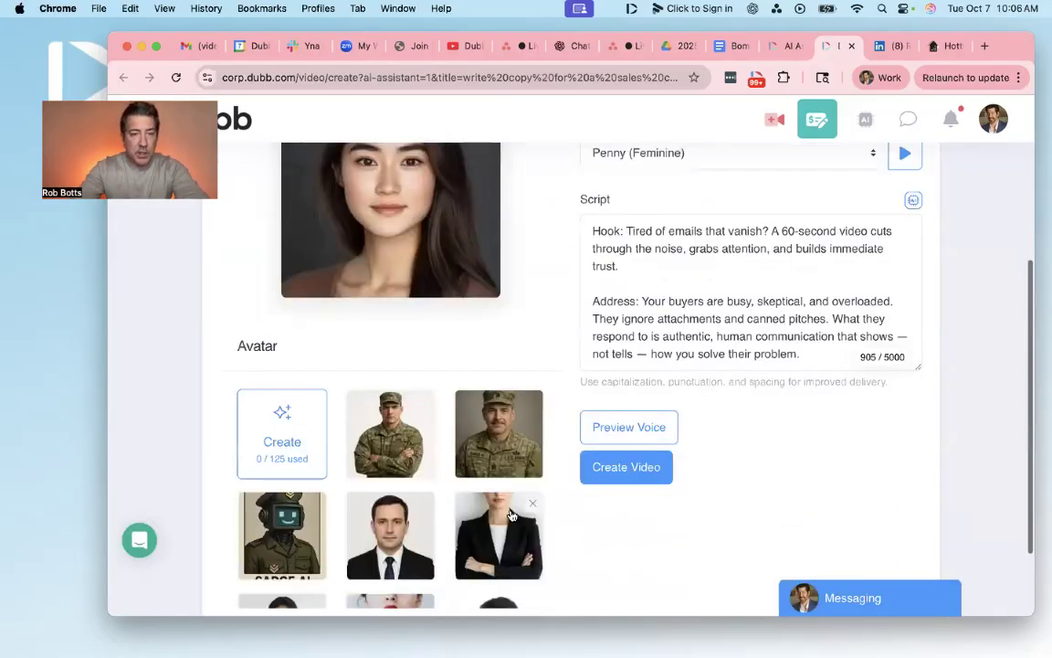
pyautogui.scroll(-3, 512, 516)
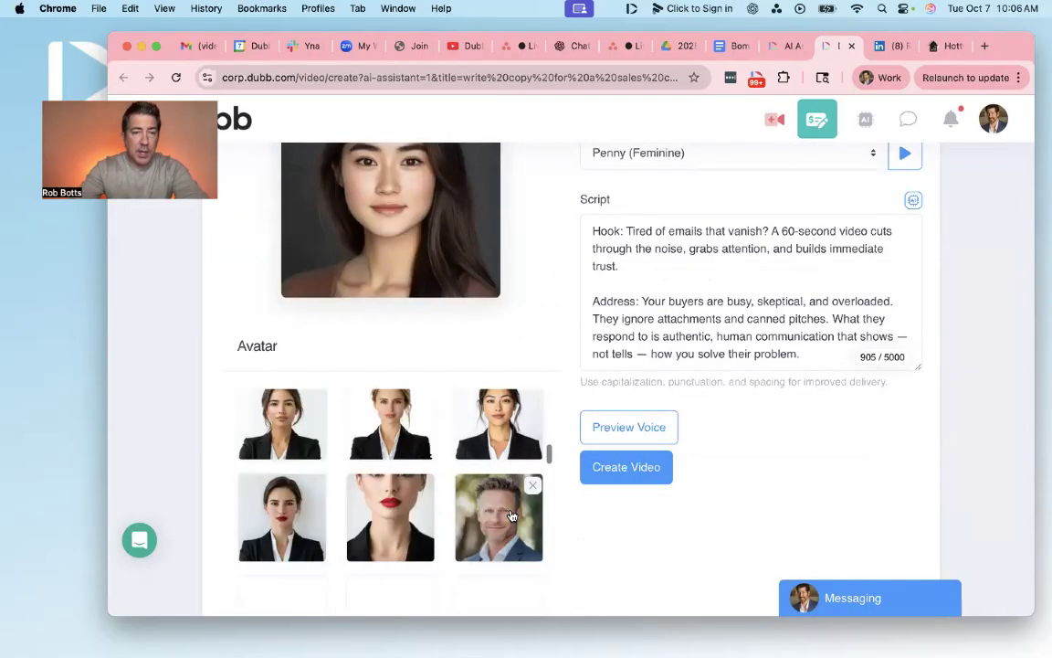
pyautogui.scroll(5, 510, 517)
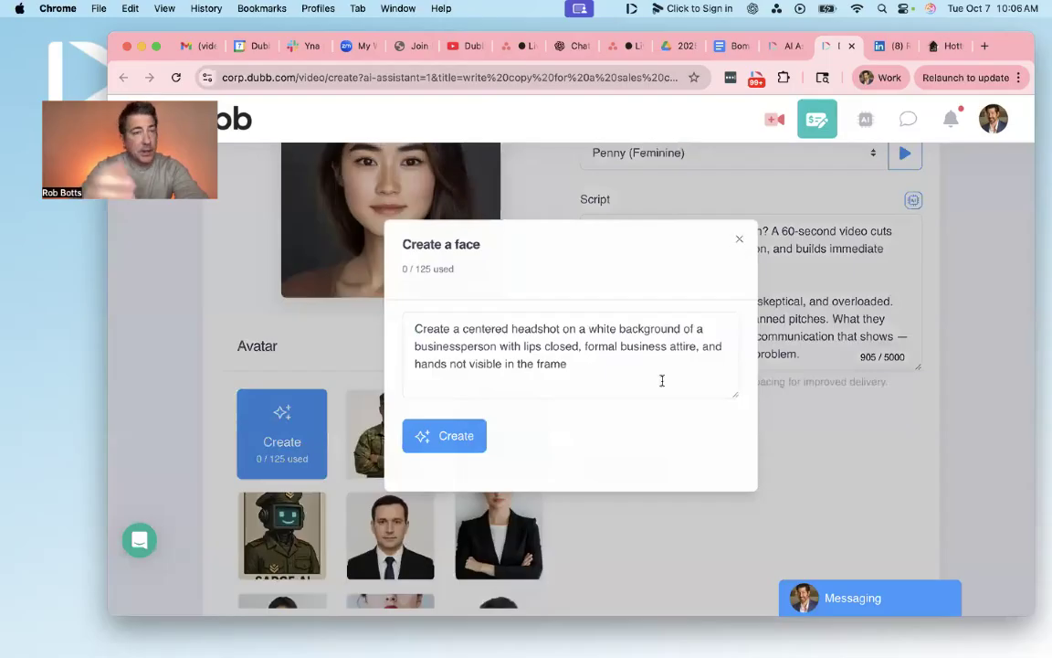
# Close the face creation form and look over the avatar video's voice options, keeping Penny (Feminine).
pyautogui.press('Escape')
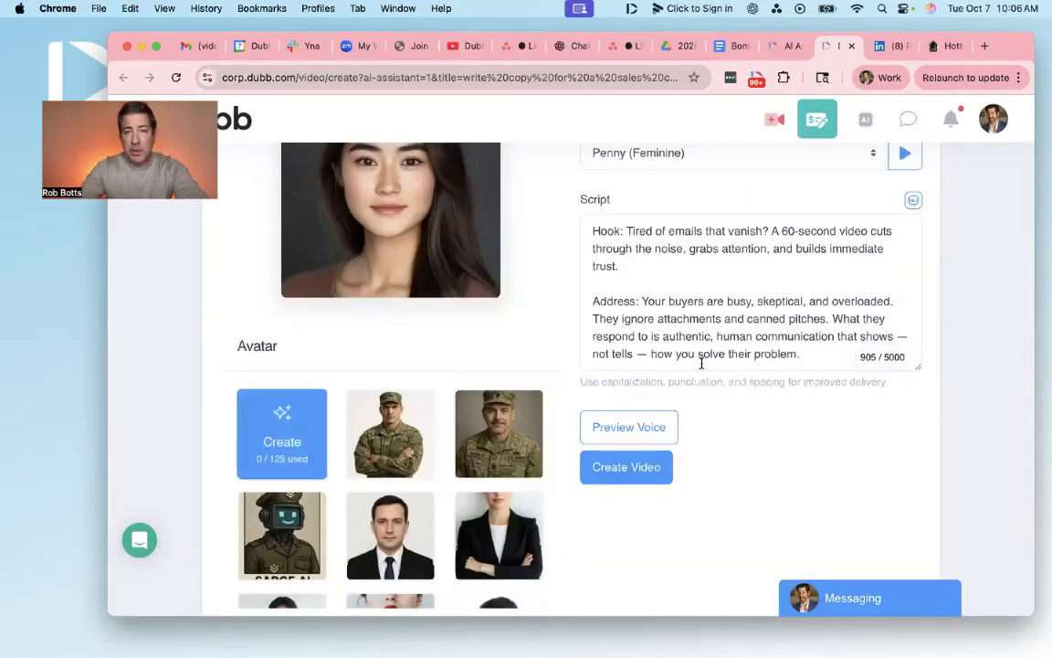
pyautogui.scroll(1, 701, 363)
pyautogui.click(594, 198)
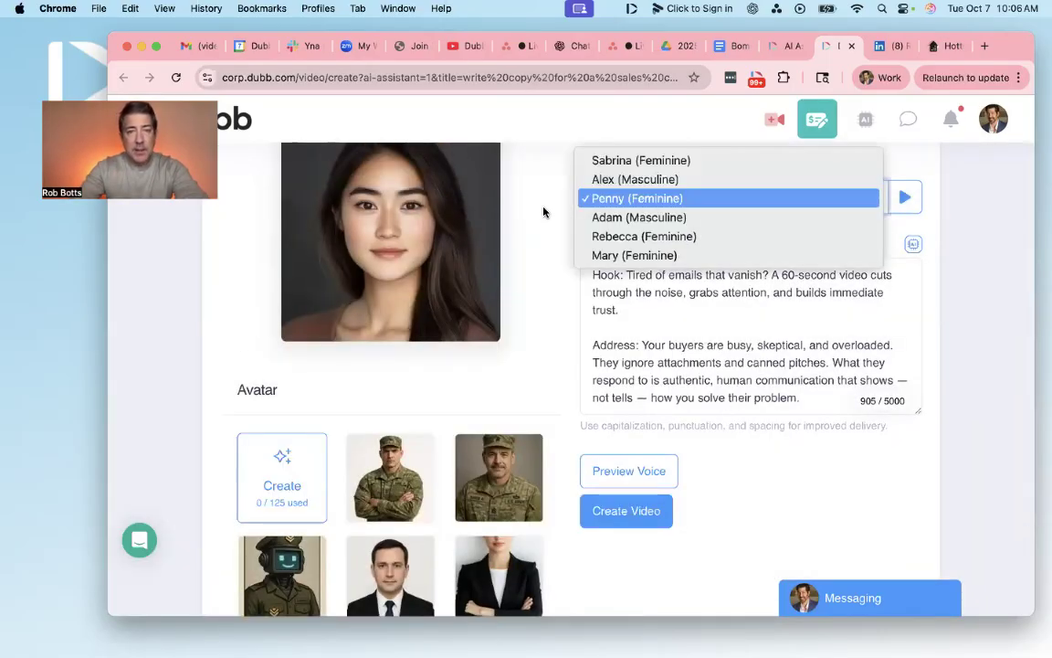
pyautogui.click(602, 278)
pyautogui.scroll(5, 602, 282)
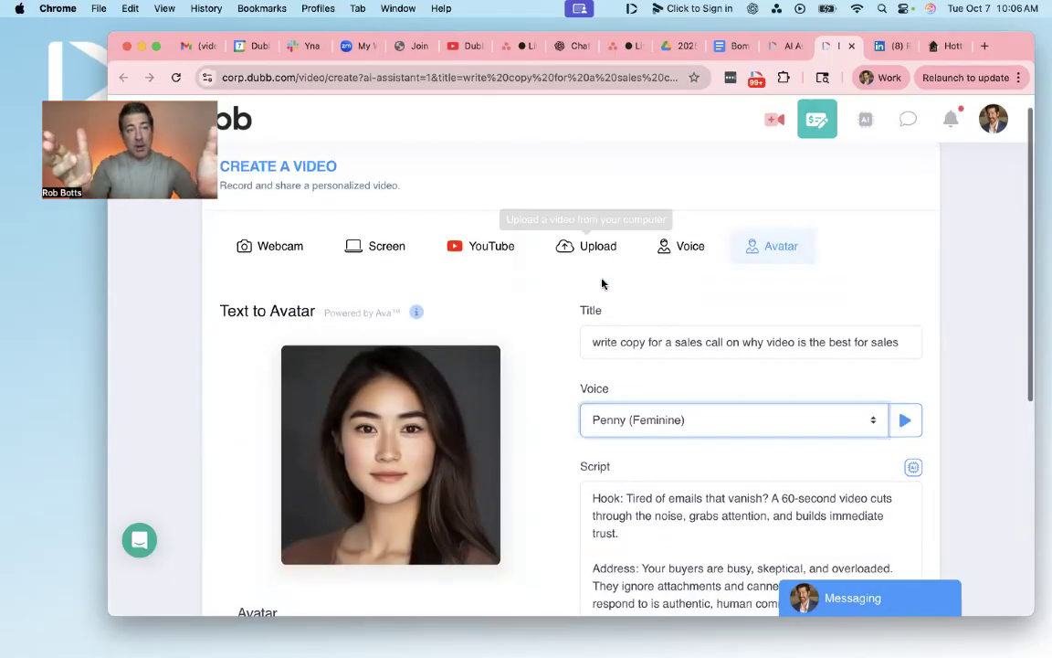
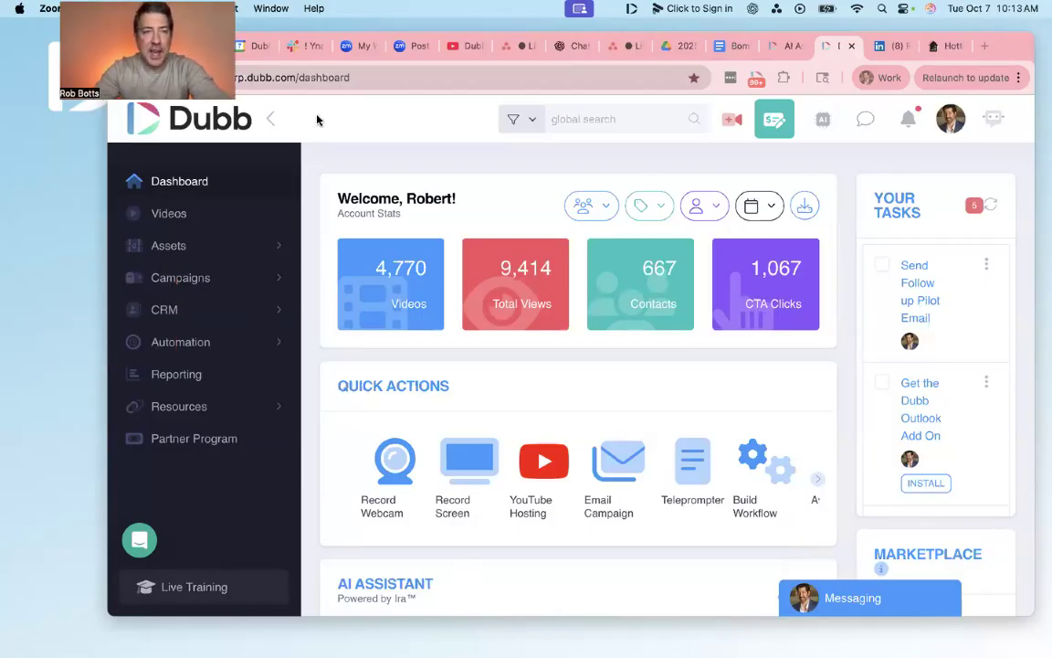
# Open the video library from the dashboard's account stats and dismiss its introduction.
pyautogui.scroll(-2, 402, 245)
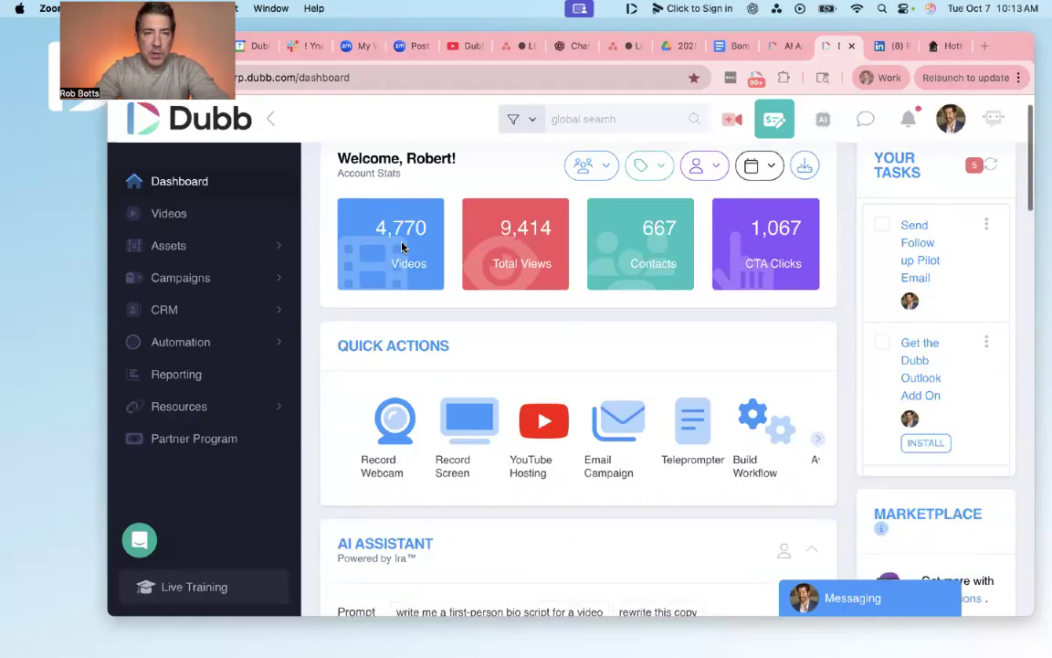
pyautogui.scroll(1, 402, 244)
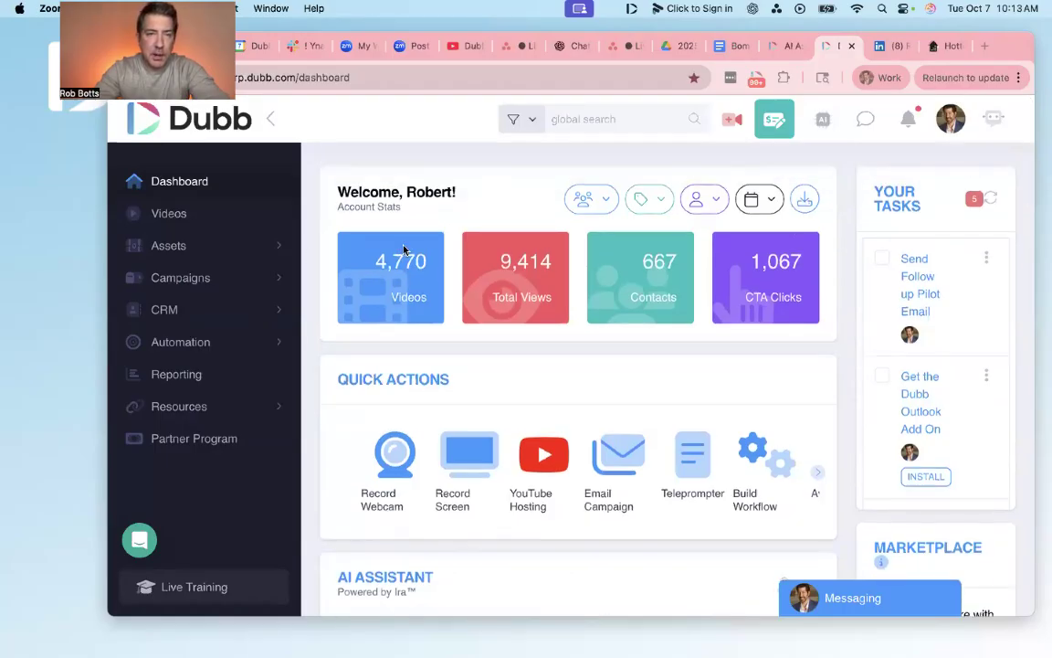
pyautogui.click(421, 220)
pyautogui.click(404, 263)
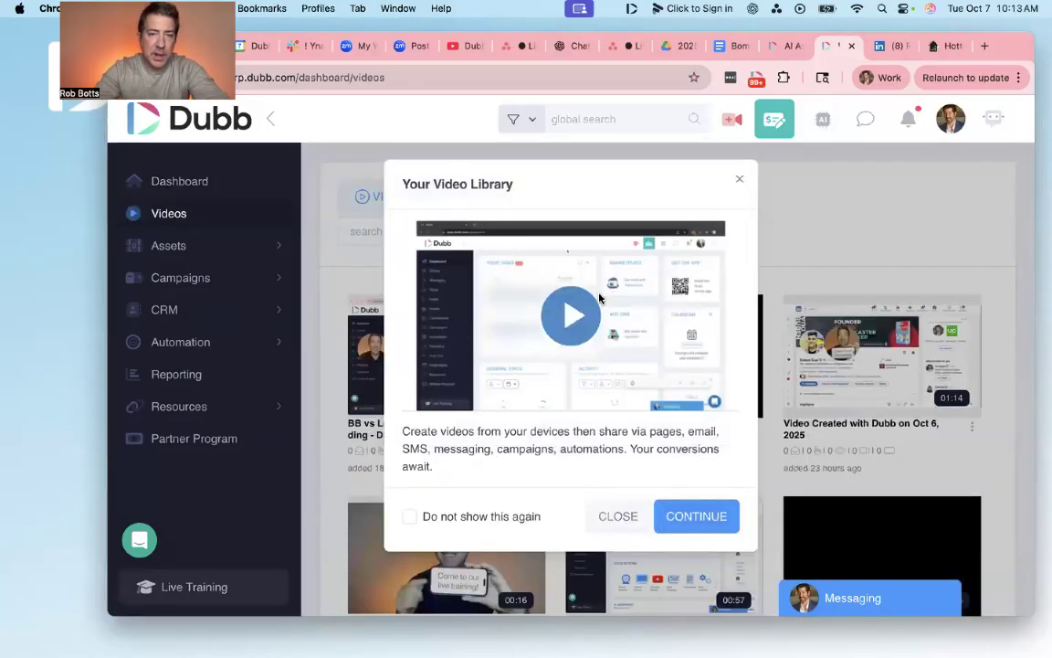
pyautogui.click(739, 179)
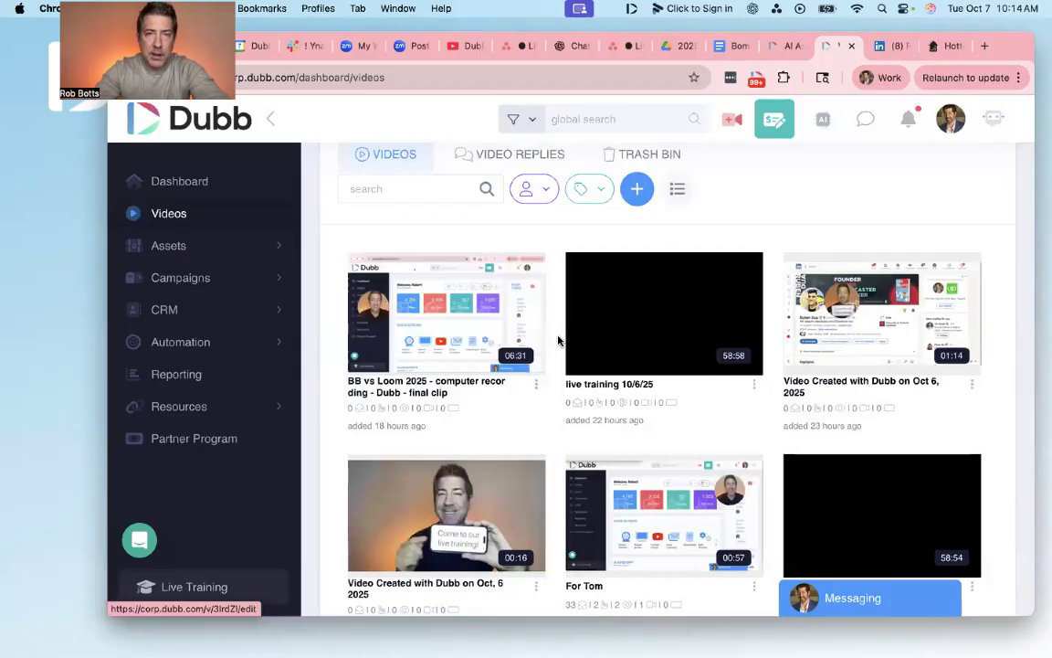
pyautogui.scroll(1, 537, 283)
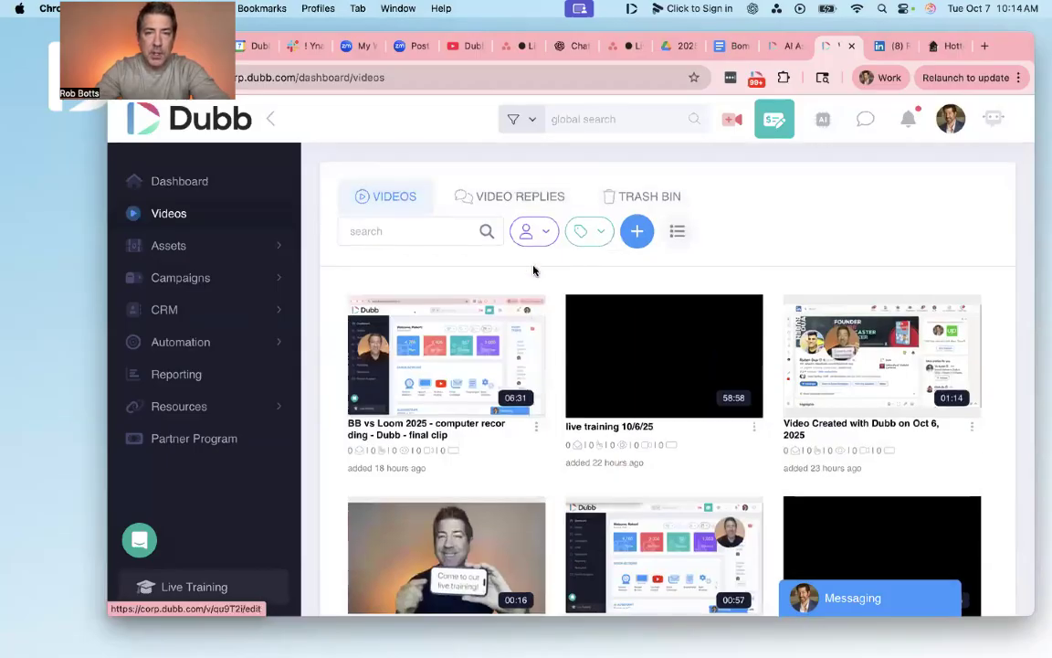
# Look at the library's tag filter options and the actions available for the BB vs Loom 2025 video.
pyautogui.click(595, 238)
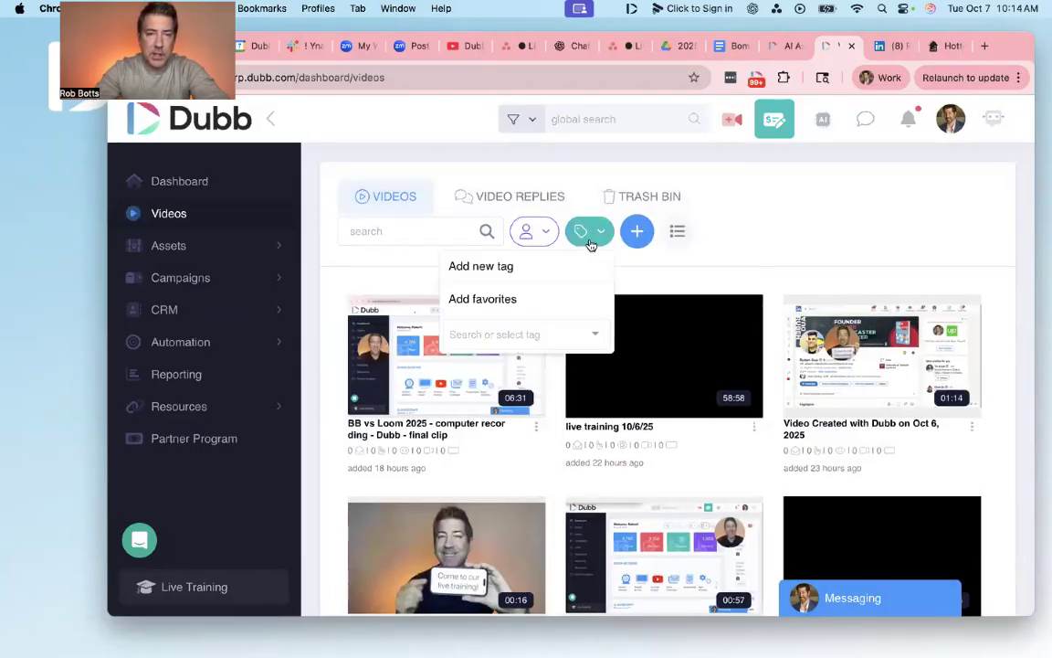
pyautogui.click(716, 264)
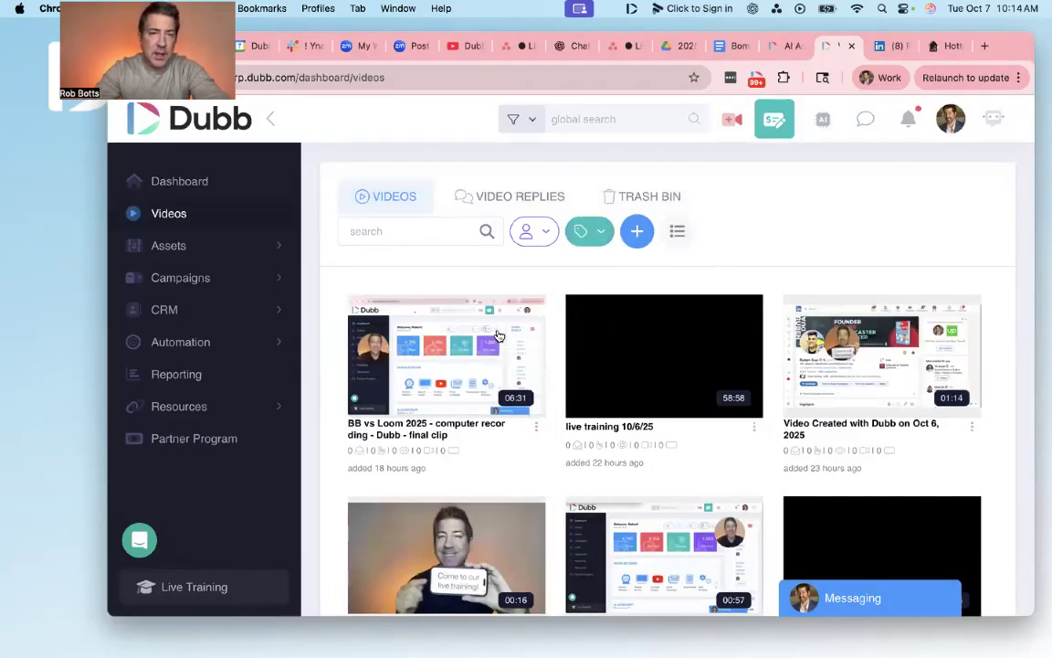
pyautogui.click(537, 426)
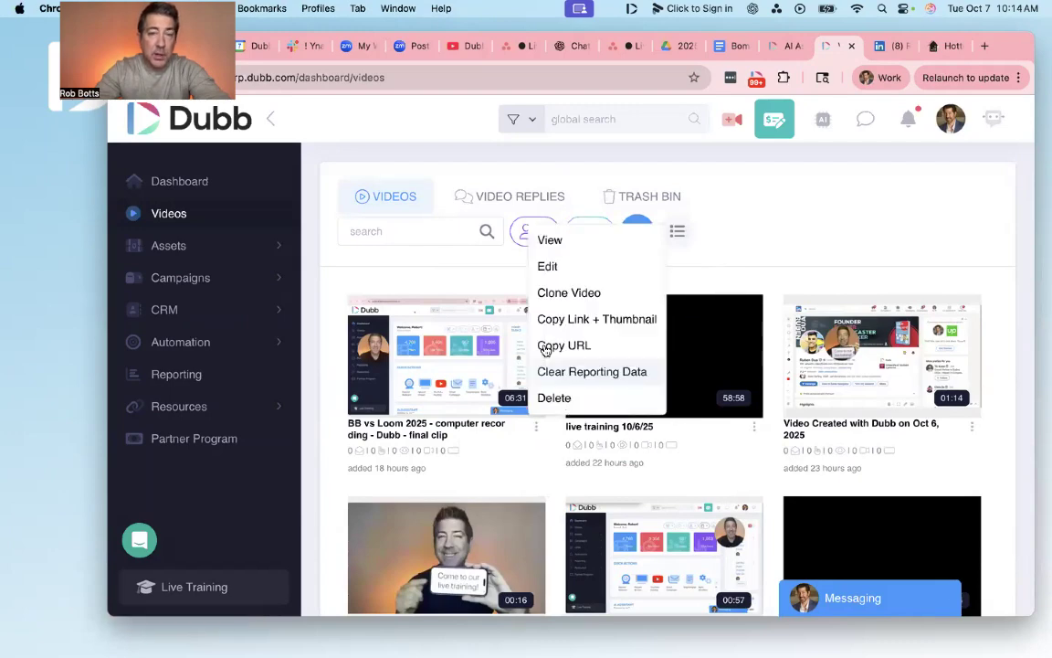
pyautogui.click(456, 337)
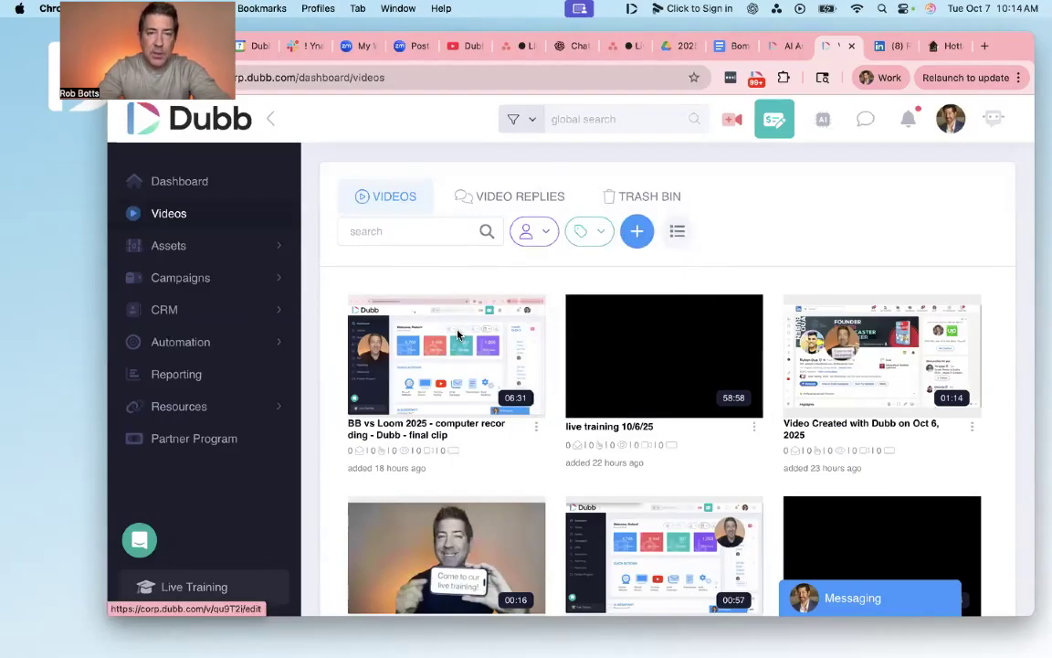
# Open the BB vs Loom 2025 video's detail page and look at its analytics and editing sections.
pyautogui.click(457, 337)
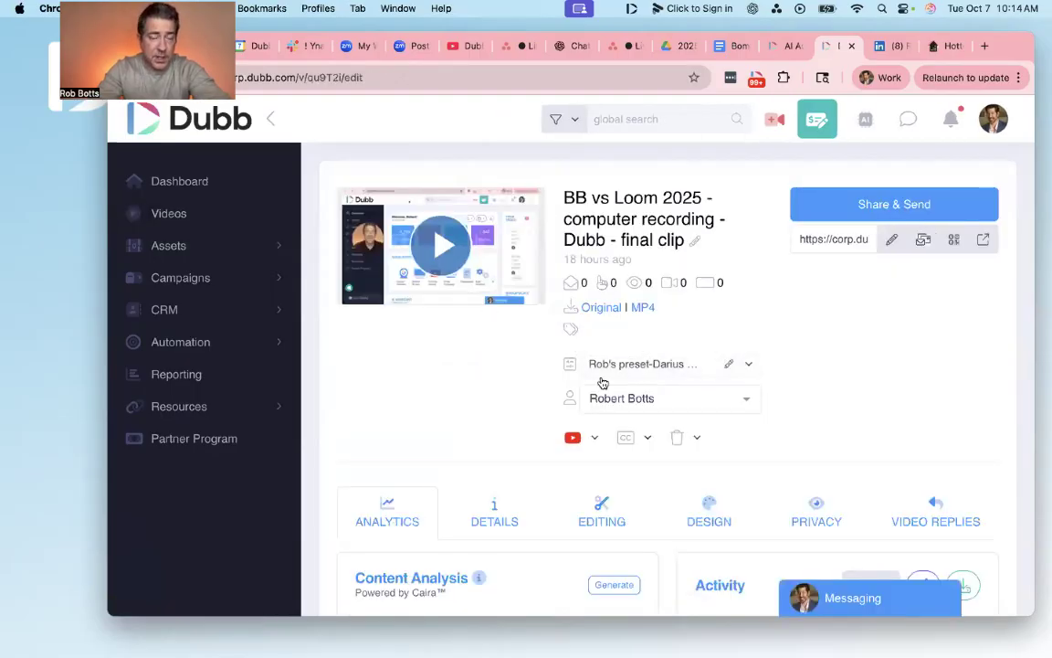
pyautogui.scroll(-2, 602, 383)
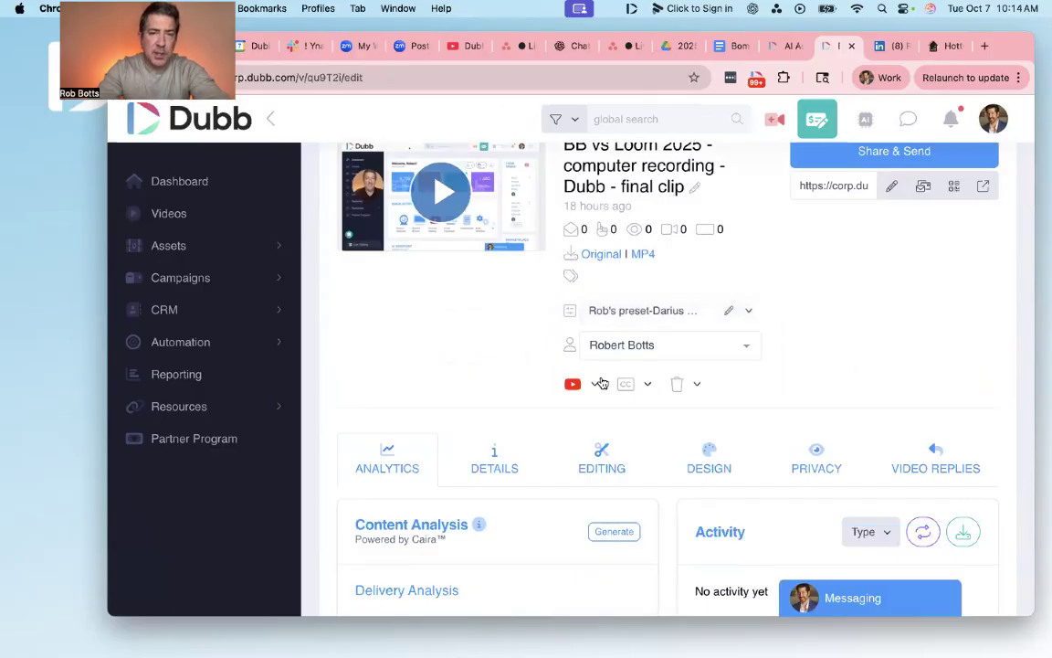
pyautogui.scroll(-1, 601, 380)
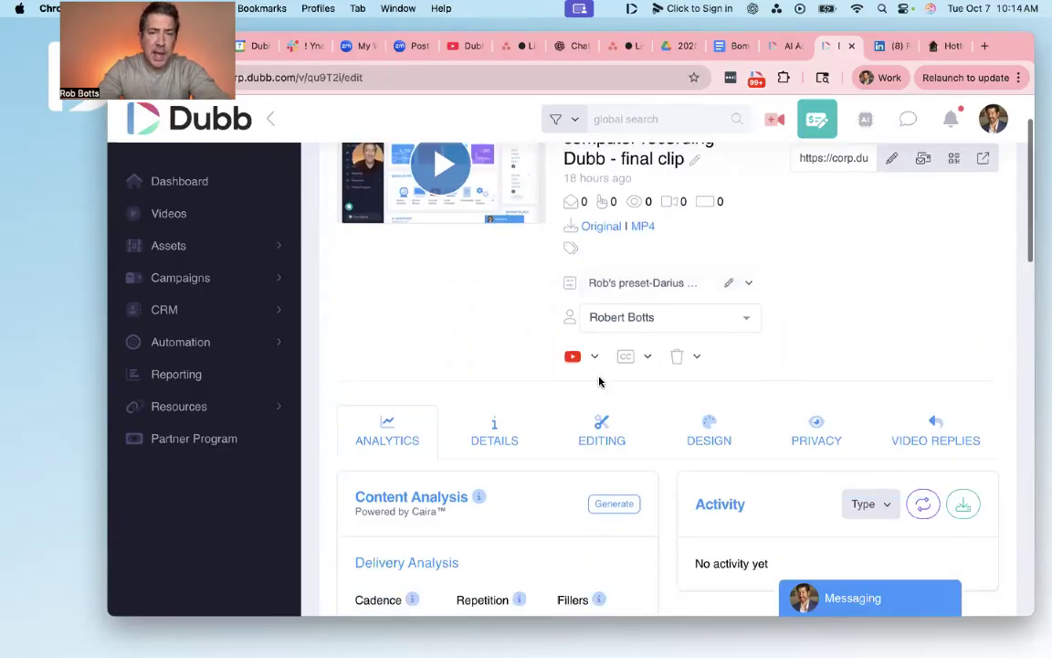
pyautogui.click(652, 461)
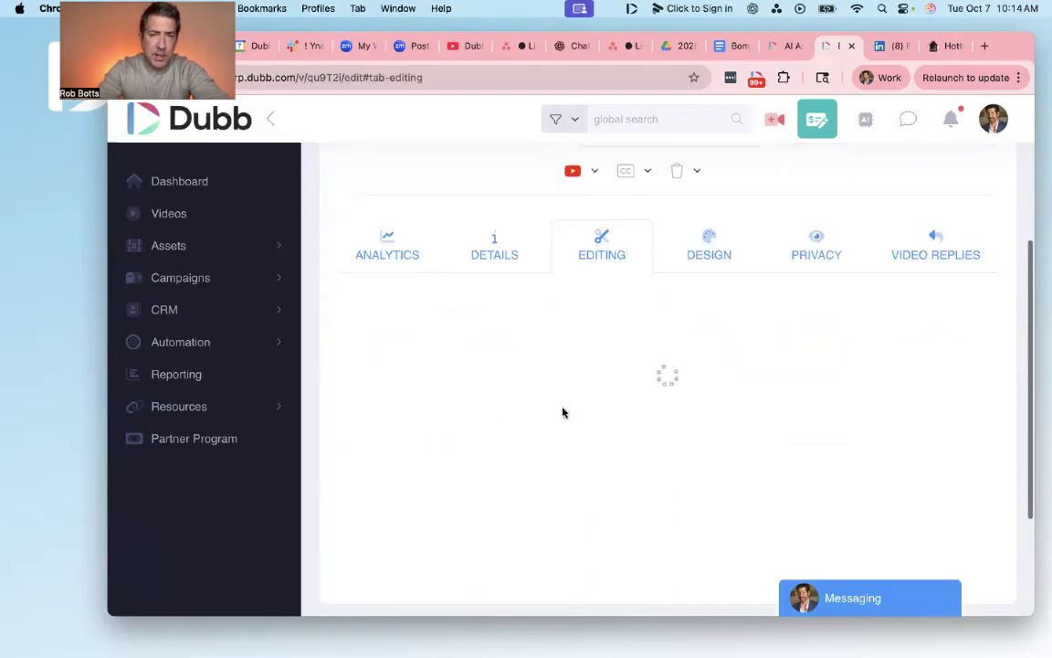
pyautogui.click(402, 241)
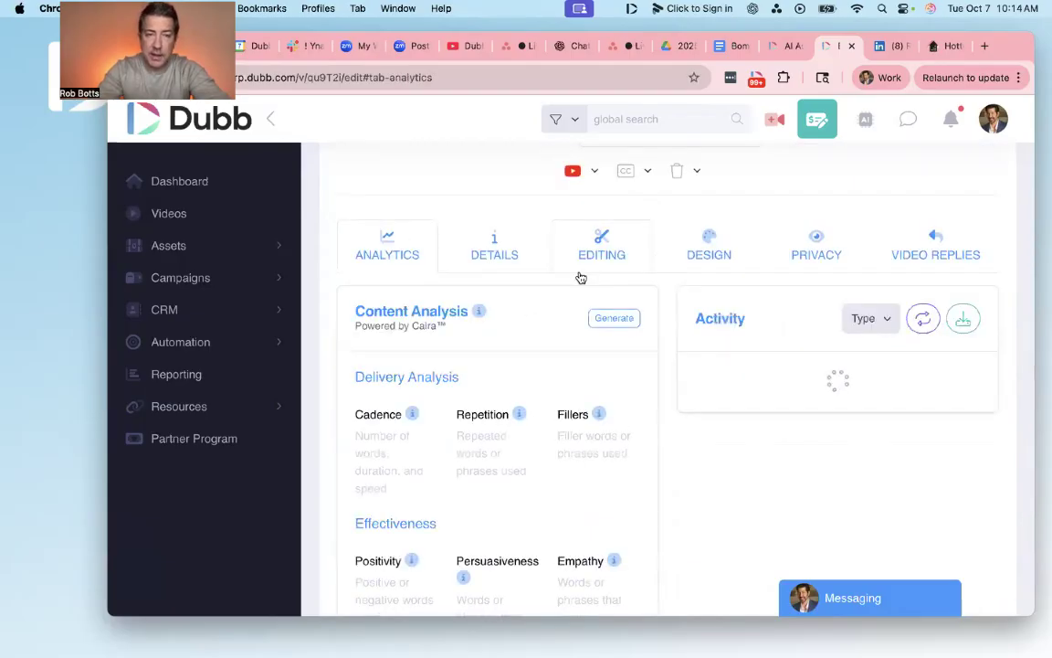
pyautogui.scroll(5, 627, 359)
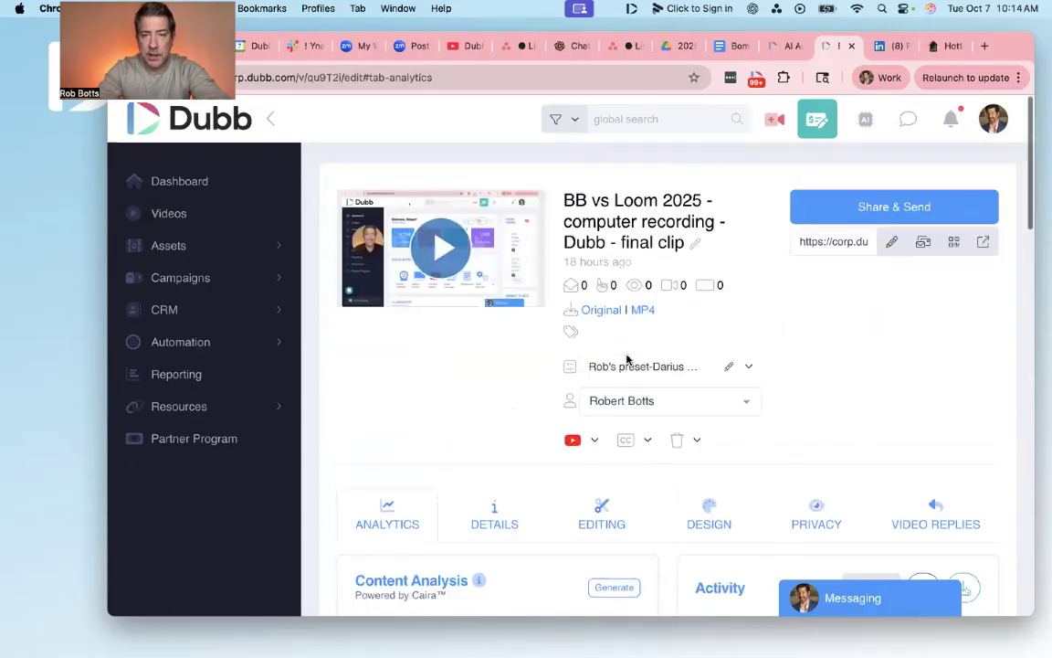
# Look at the video's thumbnail design settings and return to its analytics.
pyautogui.click(711, 512)
pyautogui.scroll(-5, 764, 504)
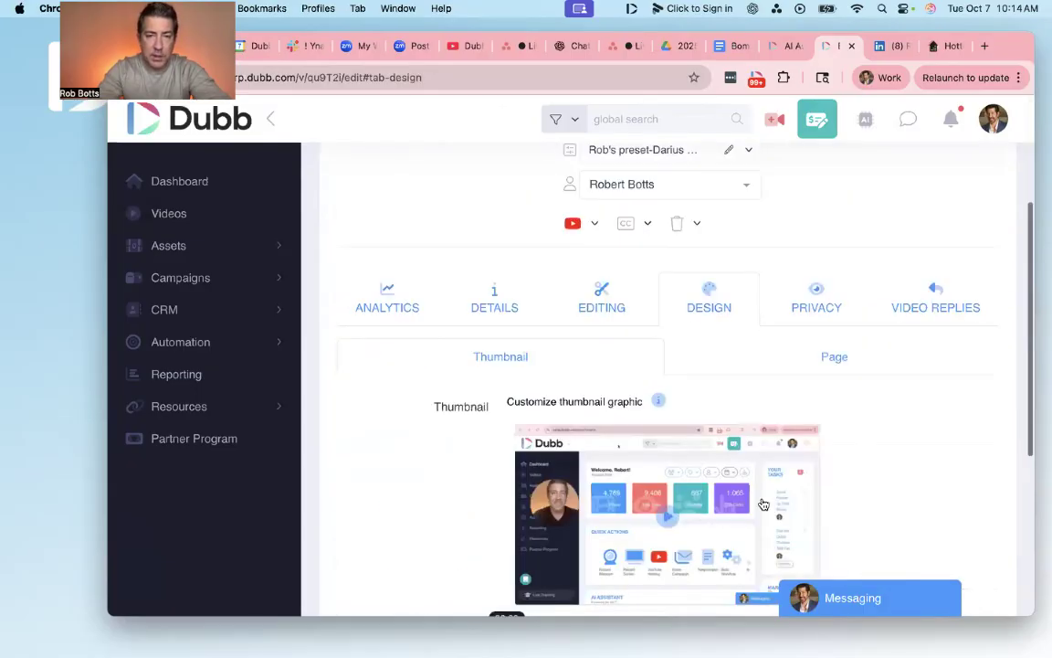
pyautogui.scroll(5, 763, 505)
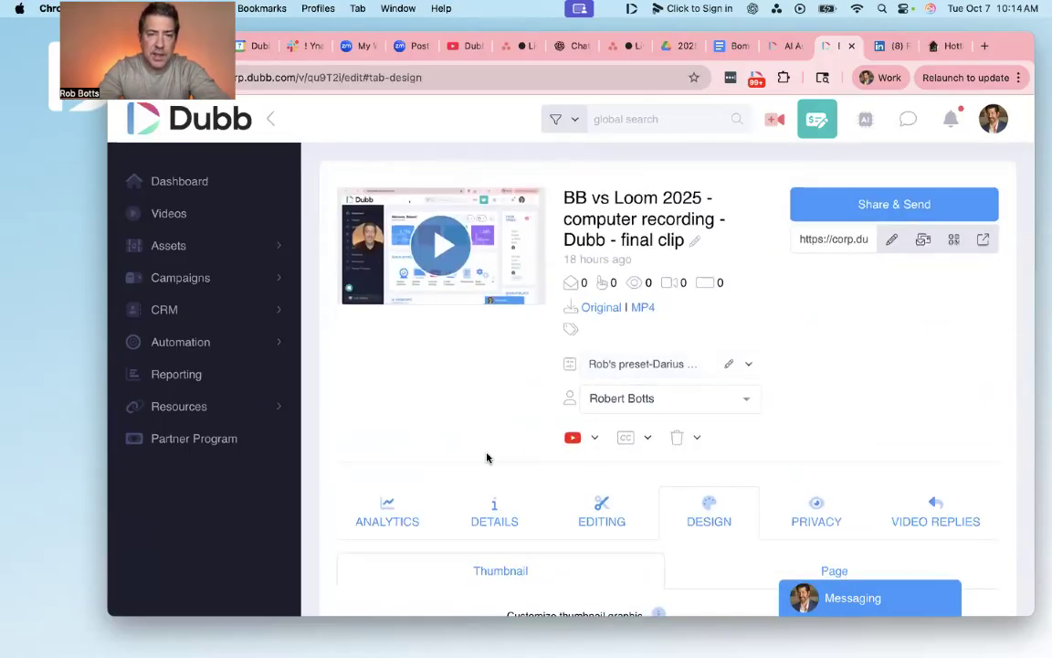
pyautogui.click(387, 514)
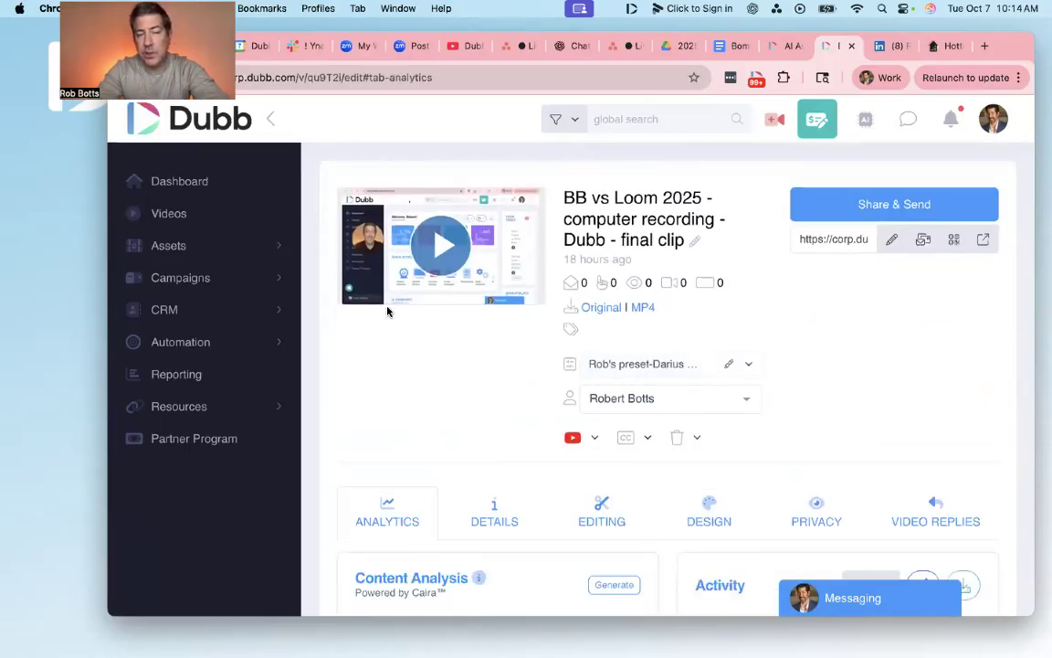
# Open the video's public landing page, look over its playlist and call-to-action buttons, and dismiss the contact pop-up.
pyautogui.click(983, 239)
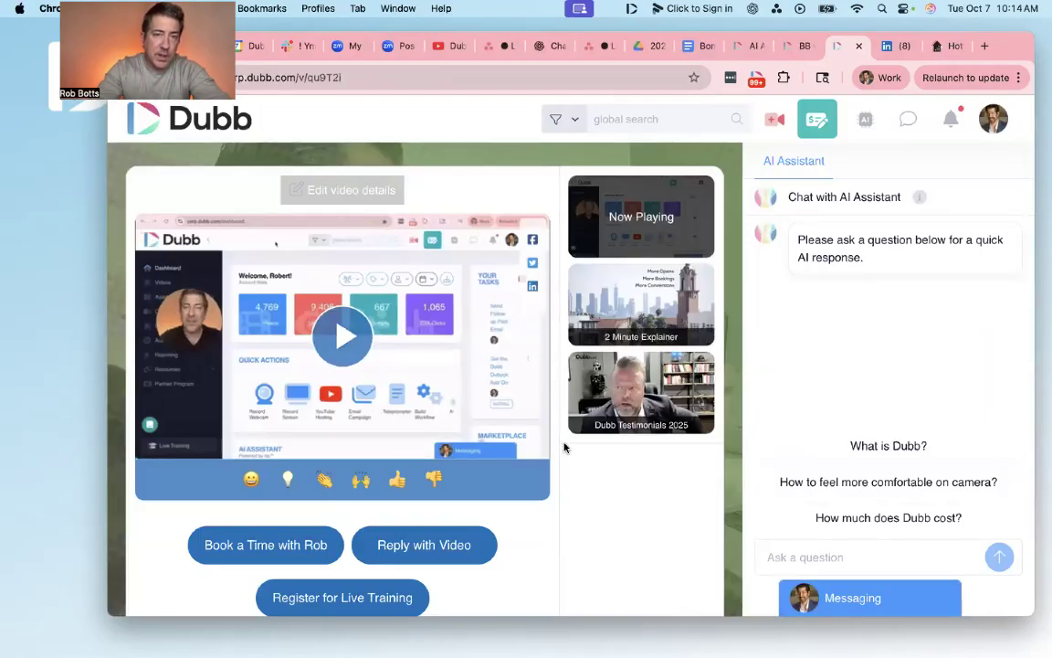
pyautogui.scroll(-2, 364, 488)
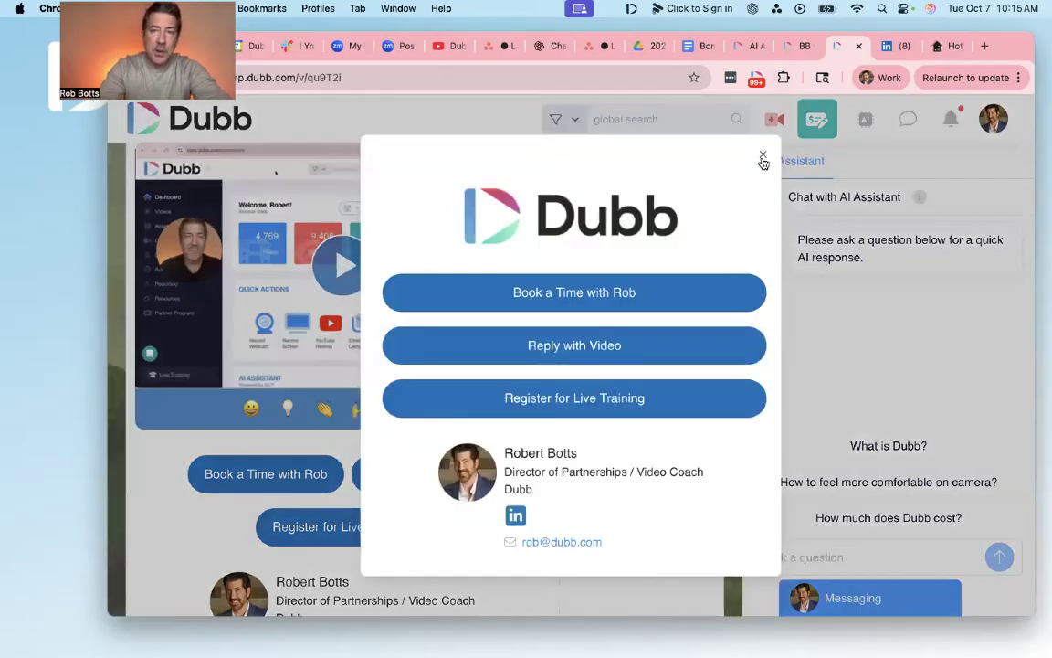
pyautogui.click(761, 154)
# Return to the dashboard, open the Calls to Action assets and look through the existing list.
pyautogui.click(800, 47)
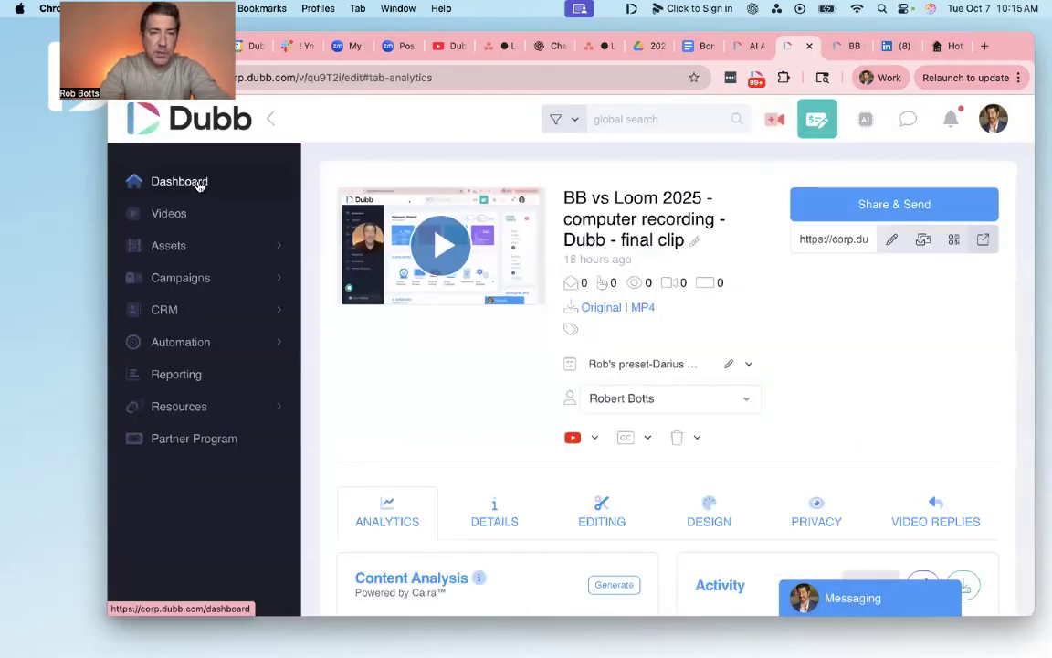
pyautogui.click(198, 182)
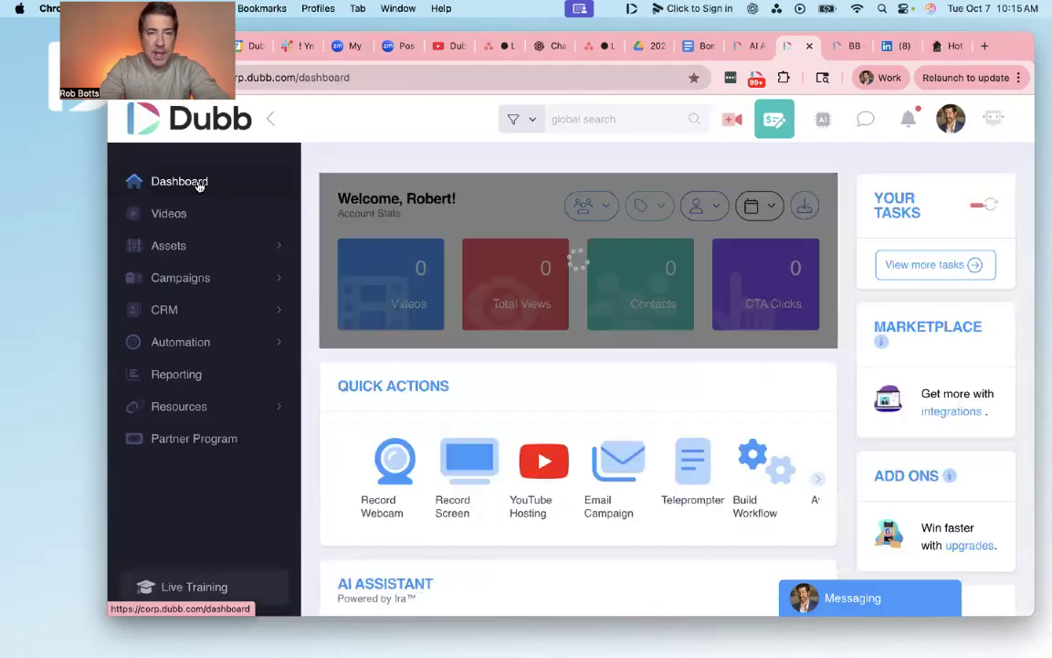
pyautogui.click(201, 248)
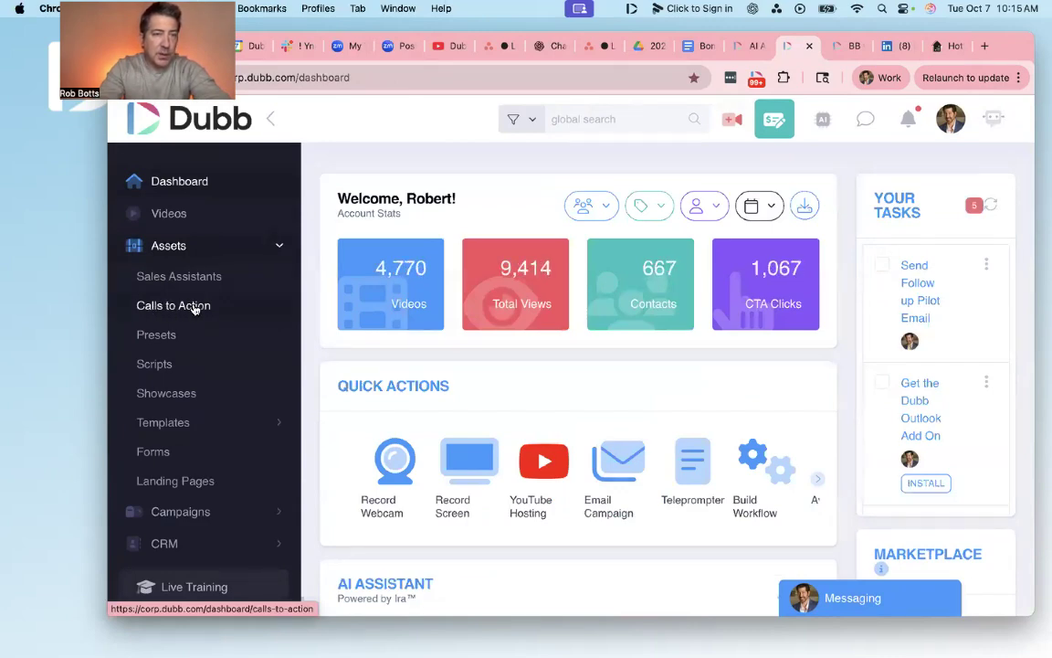
pyautogui.click(185, 307)
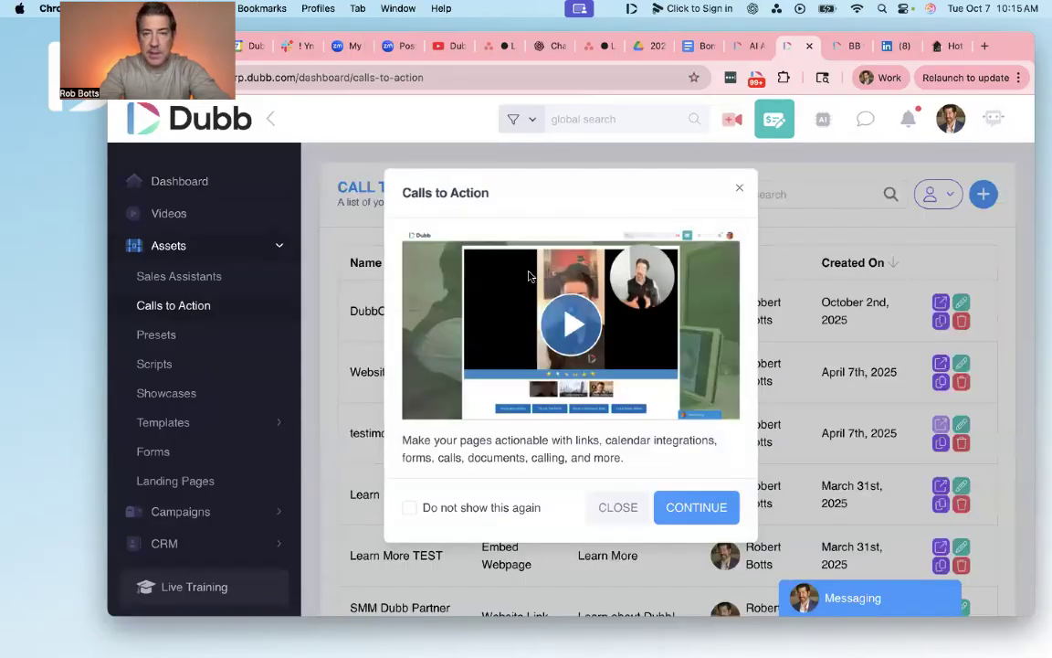
pyautogui.click(740, 190)
pyautogui.scroll(-10, 665, 403)
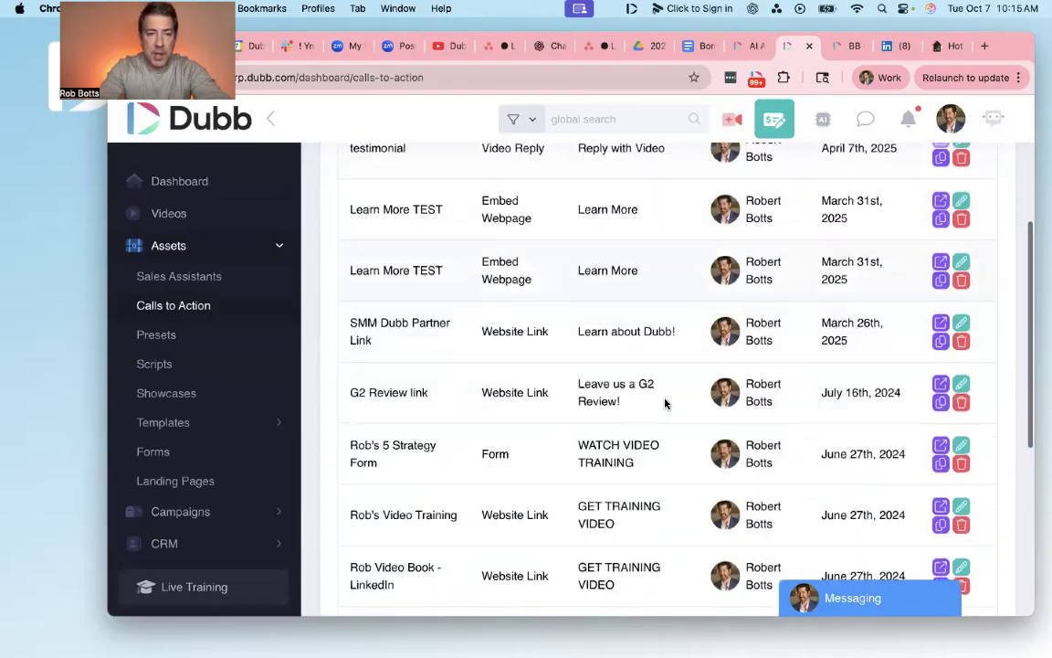
pyautogui.scroll(10, 665, 404)
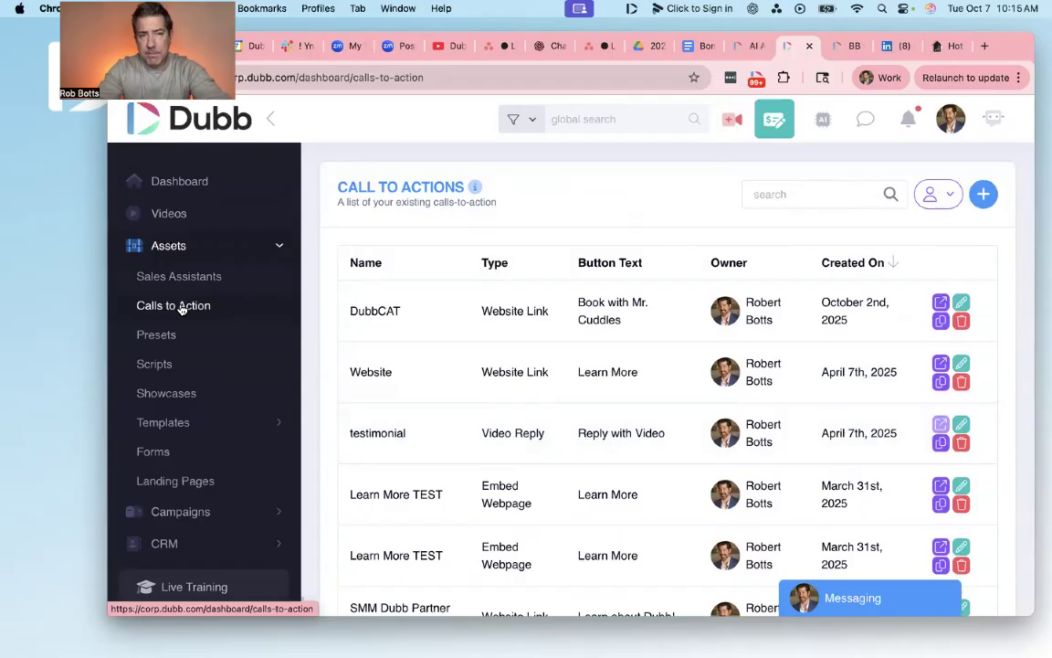
# View the video page presets and return to the Calls to Action list, dismissing both introductions.
pyautogui.click(176, 333)
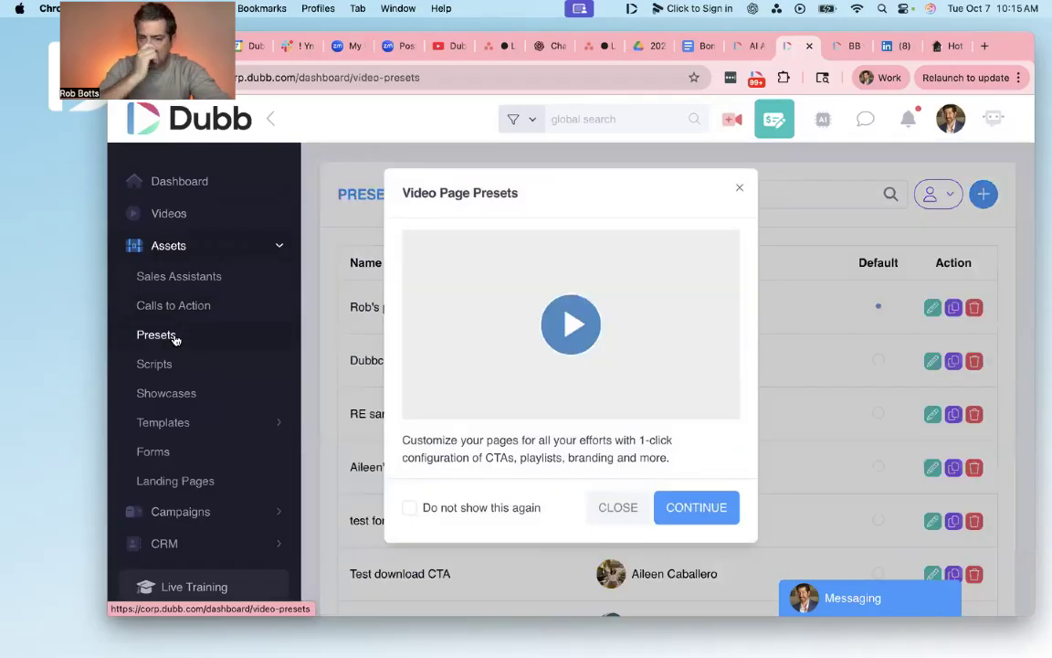
pyautogui.click(742, 189)
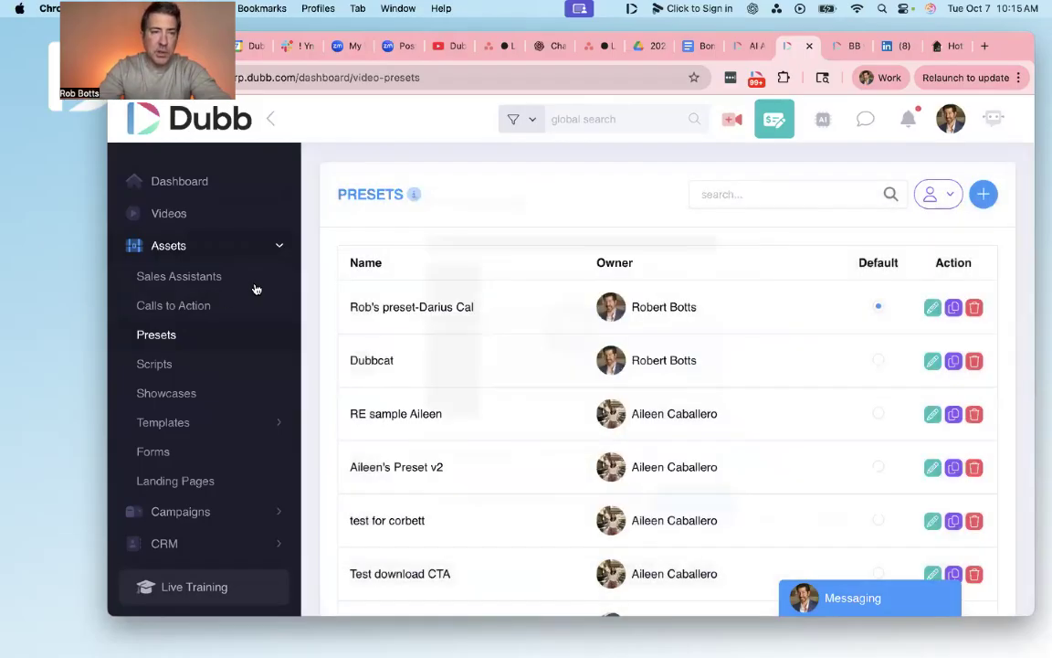
pyautogui.click(194, 305)
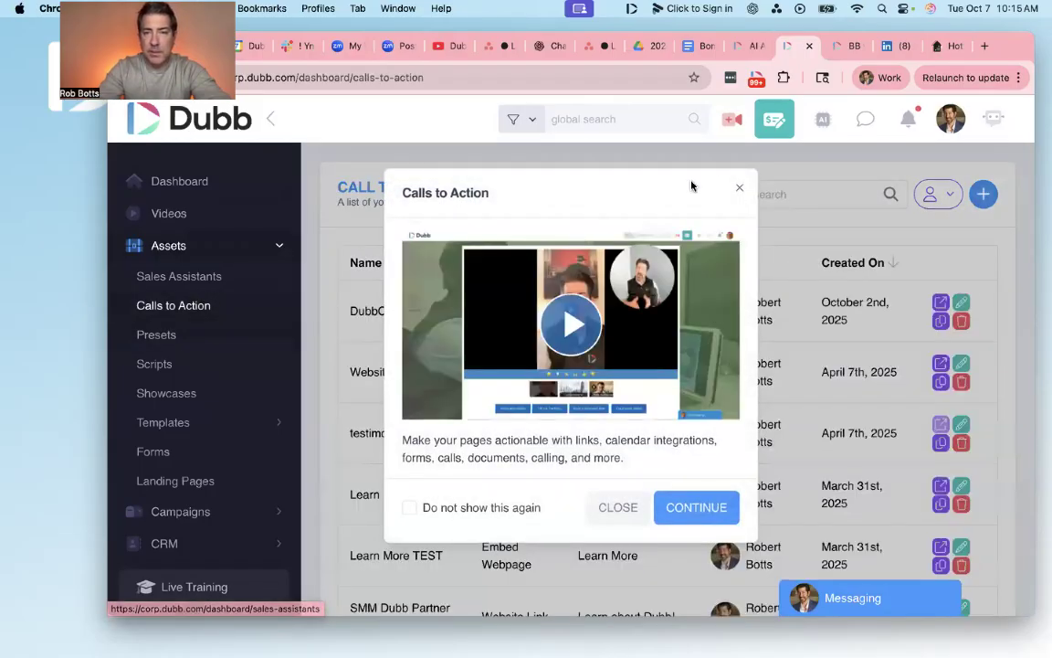
pyautogui.click(739, 188)
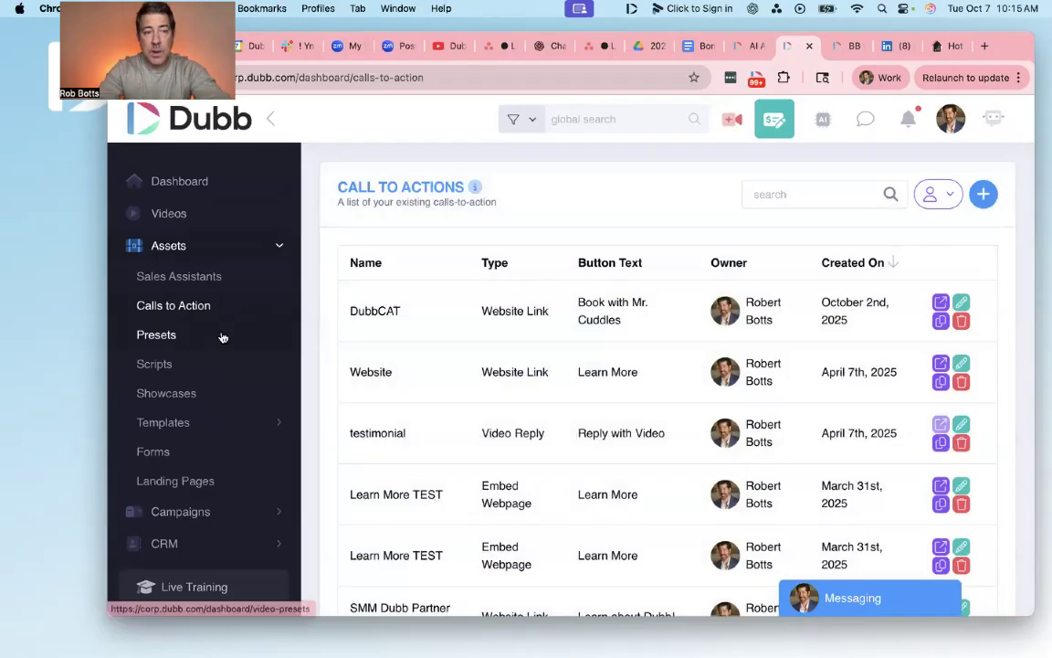
# Open the list of saved scripts in the assets.
pyautogui.click(185, 365)
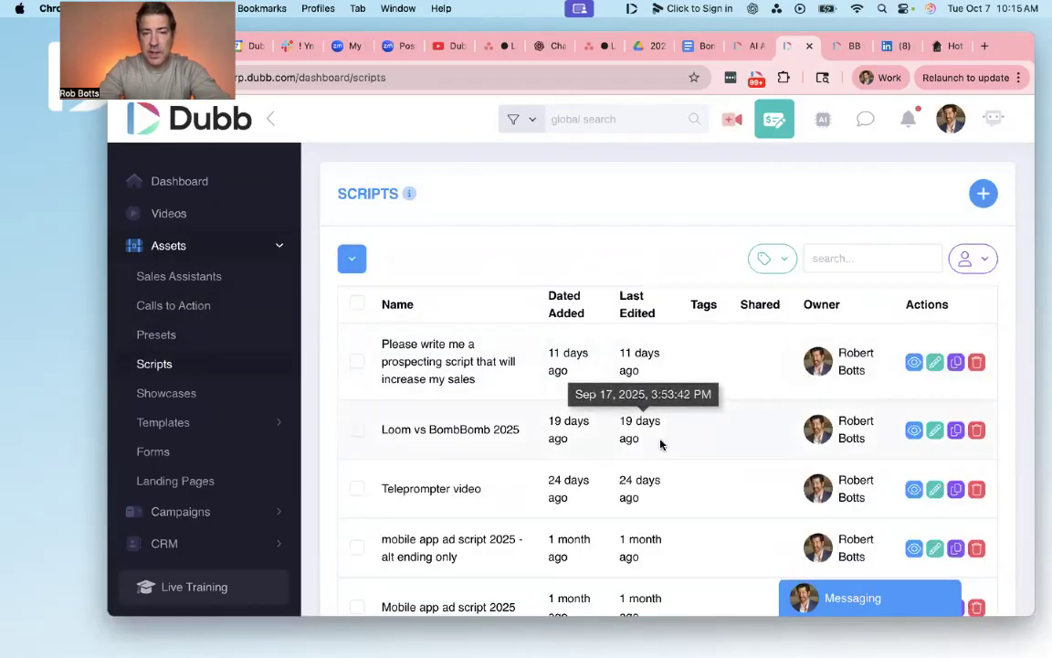
# Look through the saved scripts, return to the dashboard, and open the page for creating a webcam video.
pyautogui.scroll(-2, 661, 439)
pyautogui.scroll(2, 671, 399)
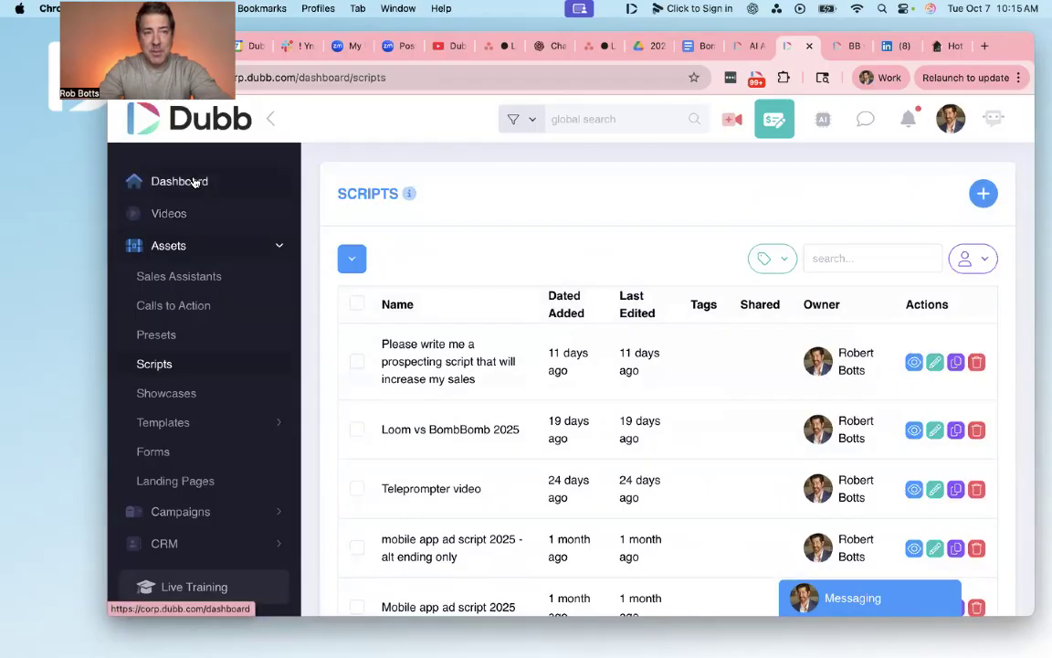
pyautogui.click(195, 183)
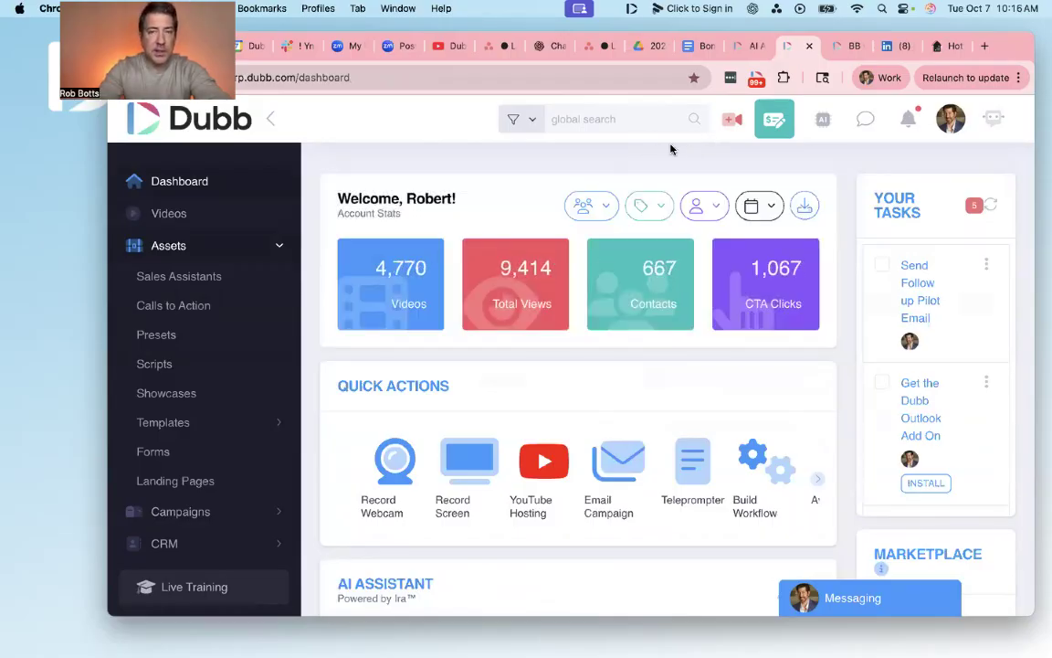
pyautogui.click(730, 123)
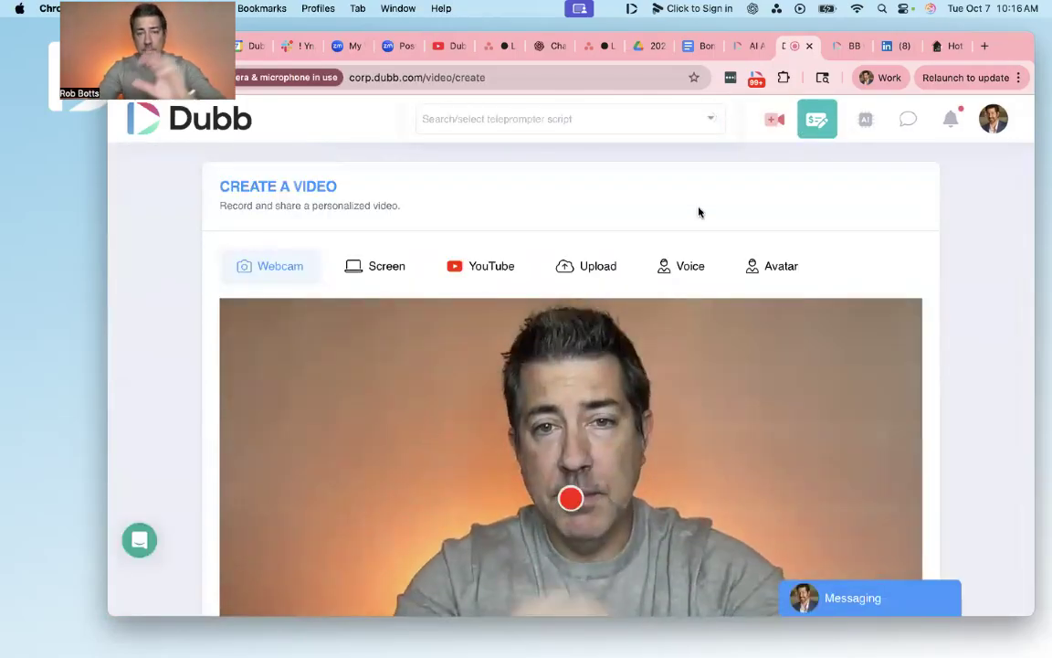
pyautogui.scroll(-4, 699, 212)
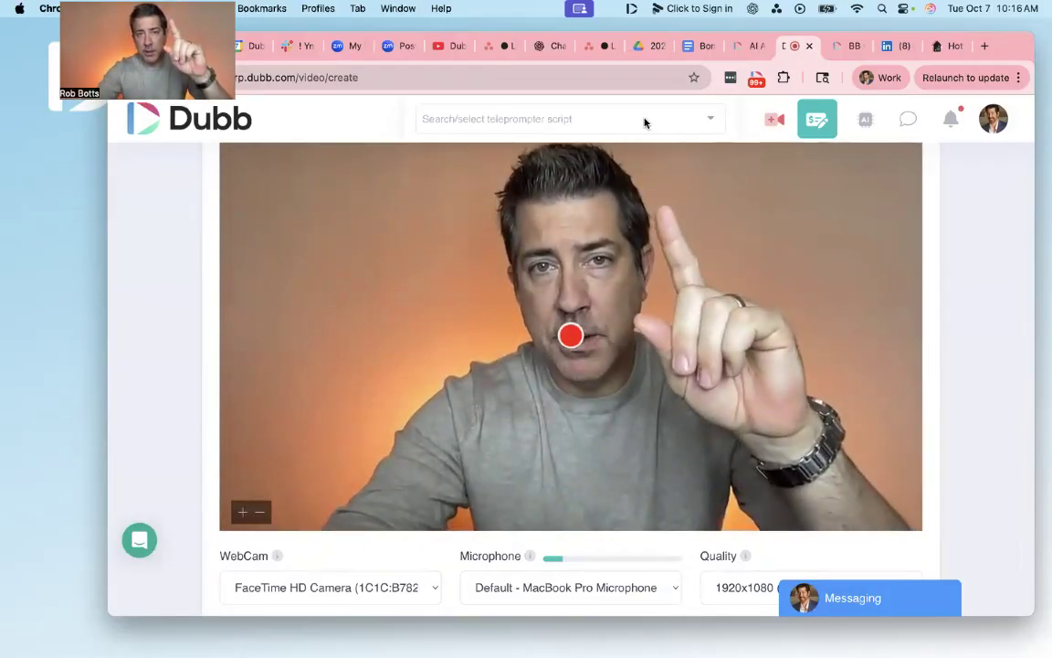
# Load the "Teleprompter video" script, play and pause its scrolling, and close the teleprompter.
pyautogui.click(644, 119)
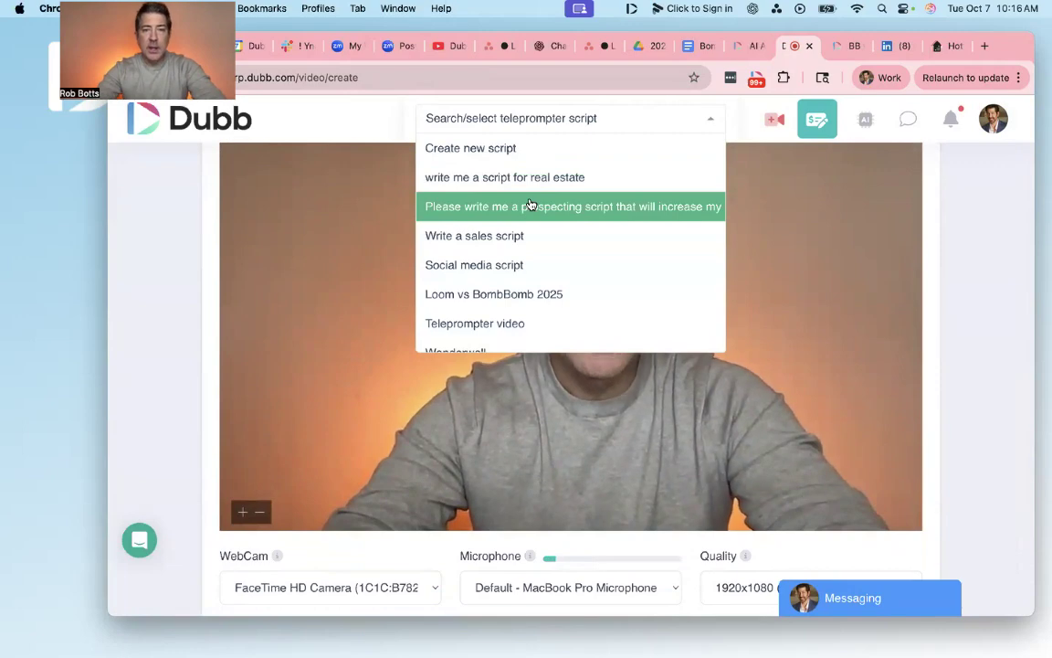
pyautogui.scroll(-2, 530, 206)
pyautogui.click(508, 260)
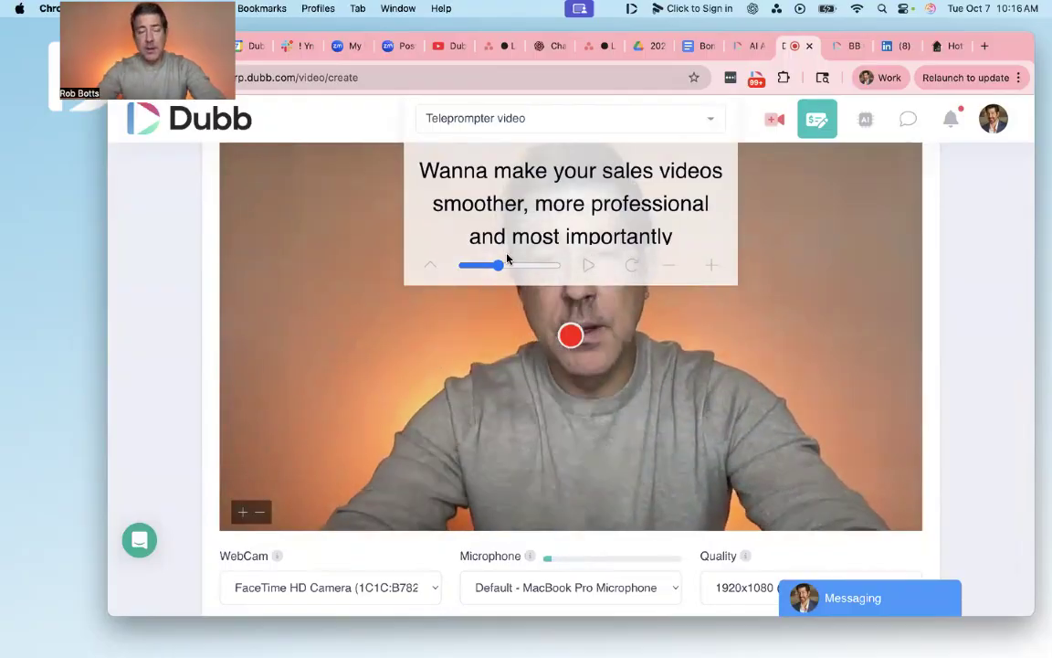
pyautogui.moveTo(501, 266)
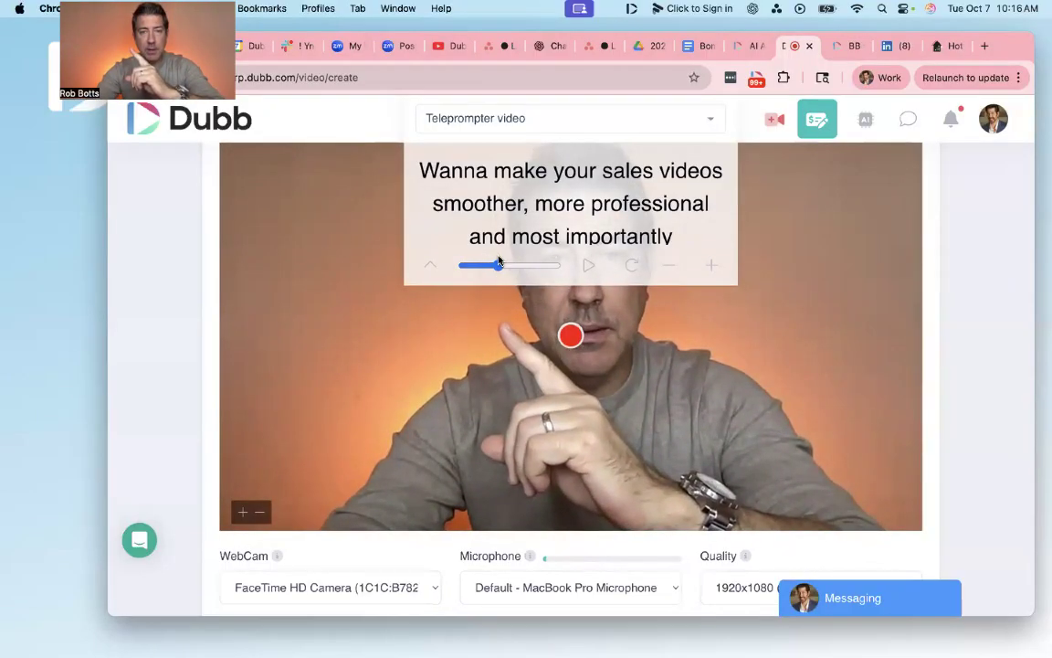
pyautogui.click(589, 265)
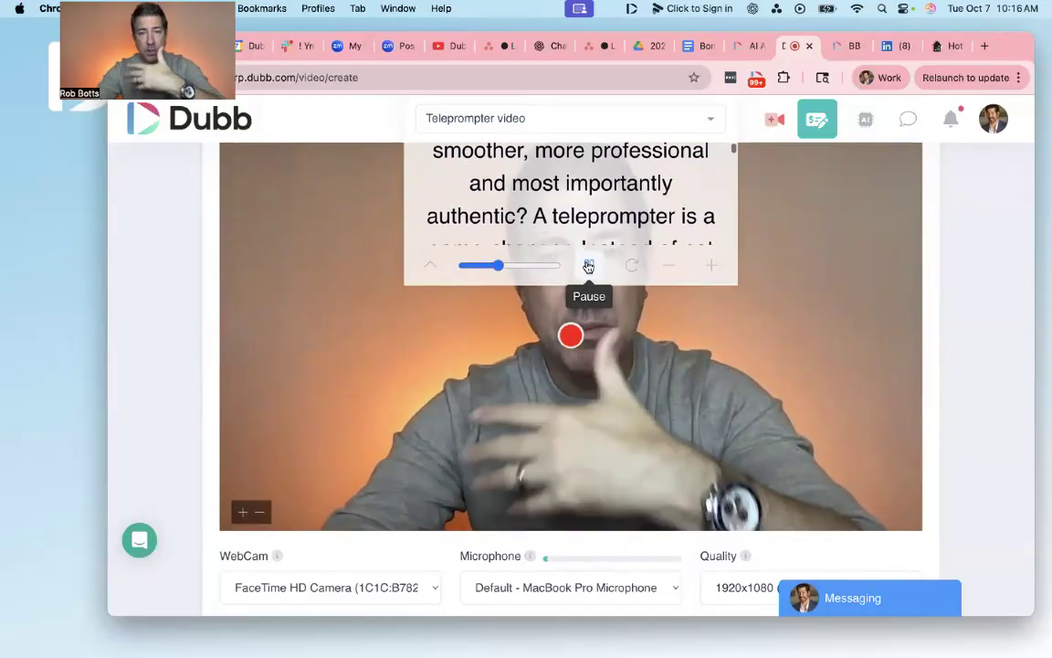
pyautogui.click(590, 266)
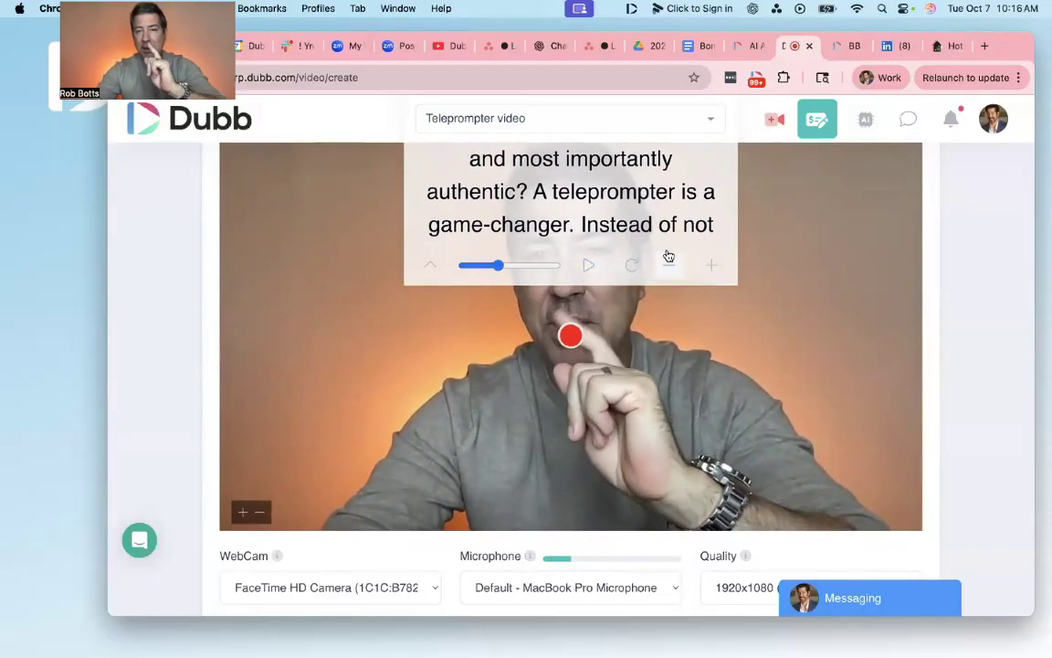
pyautogui.click(430, 264)
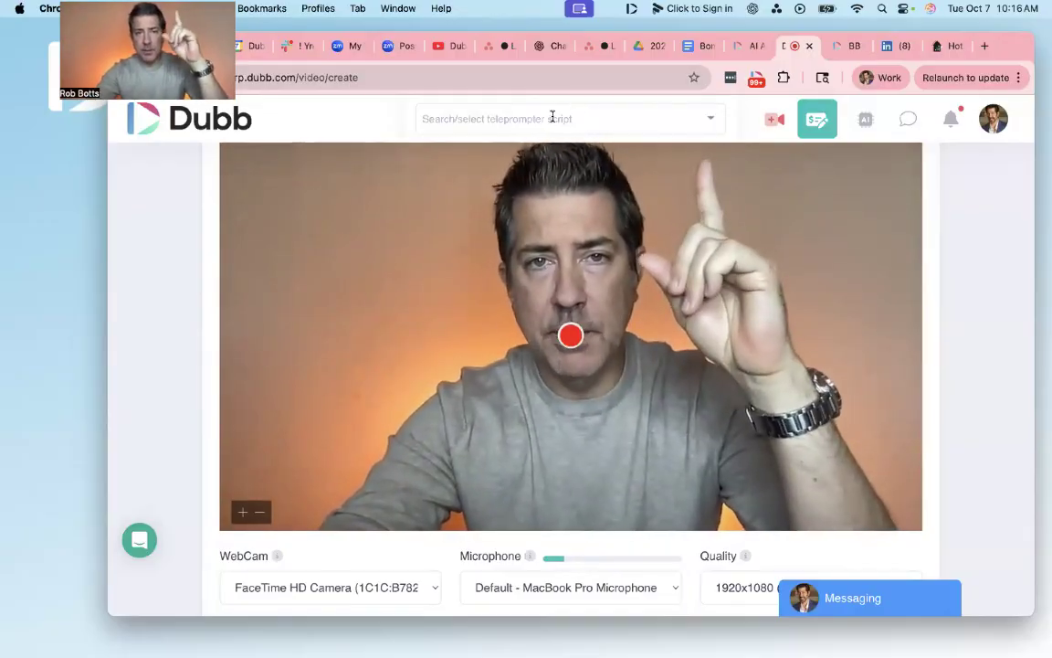
# Load the "Teleprompter video" script again and preview its scrolling before pausing it.
pyautogui.click(556, 117)
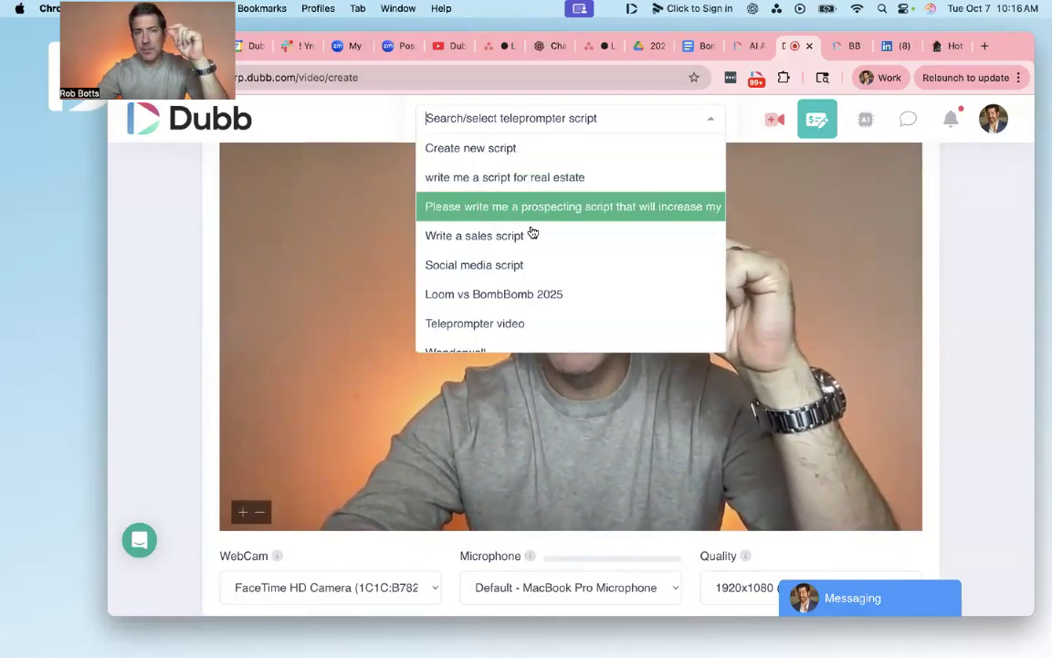
pyautogui.scroll(-3, 511, 251)
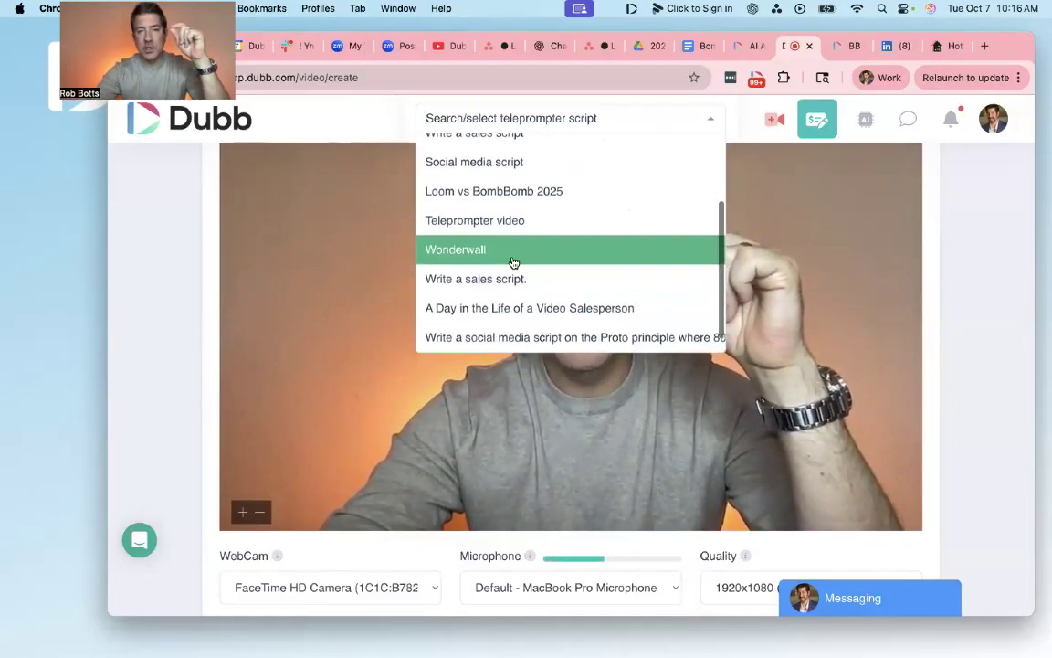
pyautogui.click(512, 221)
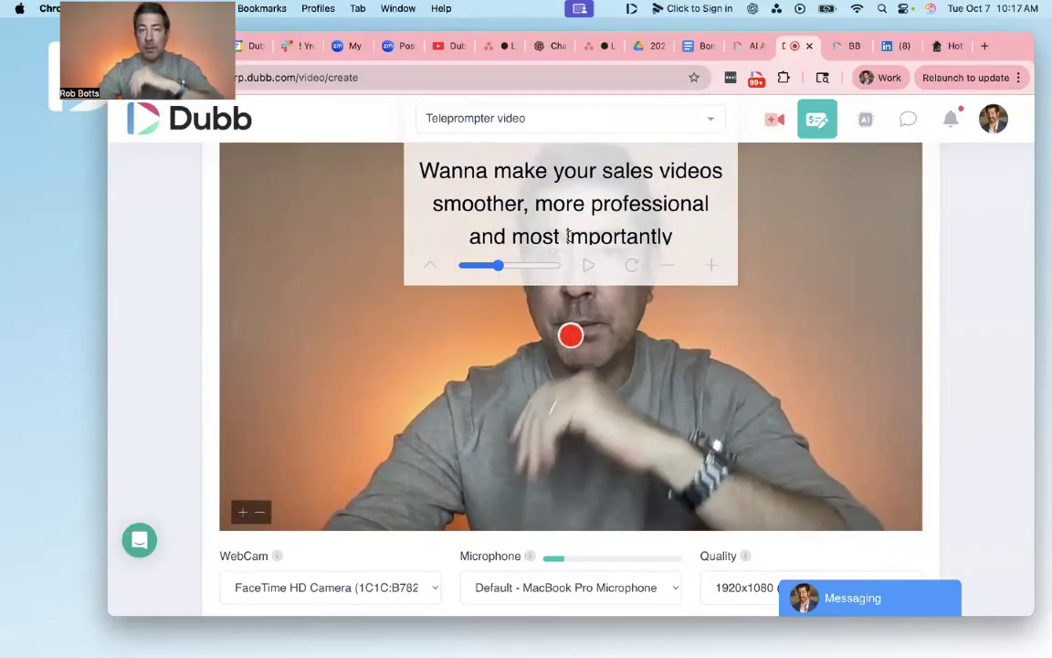
pyautogui.click(589, 266)
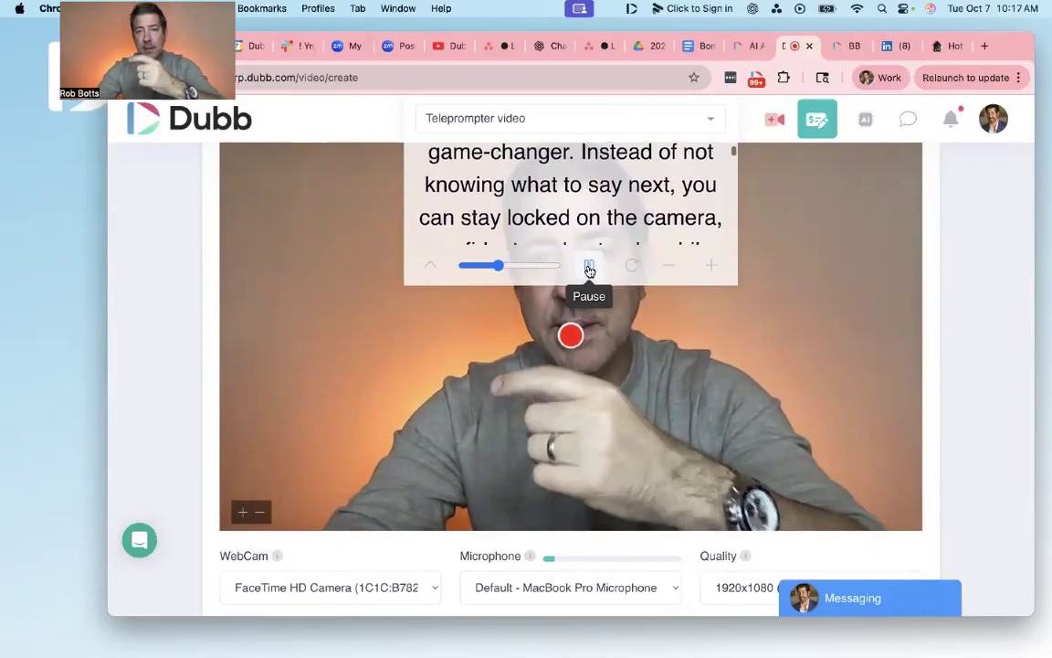
pyautogui.click(589, 268)
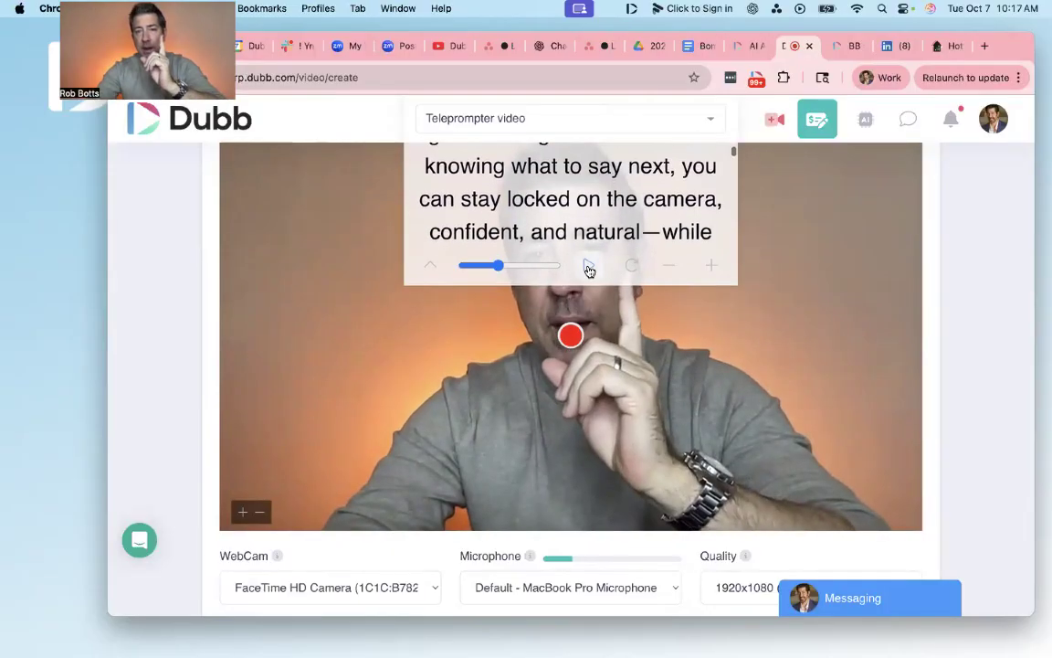
# Reduce the teleprompter text size, return to the start of the script, and enlarge the text again.
pyautogui.click(669, 272)
pyautogui.click(669, 271)
pyautogui.click(669, 271)
pyautogui.click(669, 271)
pyautogui.click(670, 271)
pyautogui.scroll(5, 648, 202)
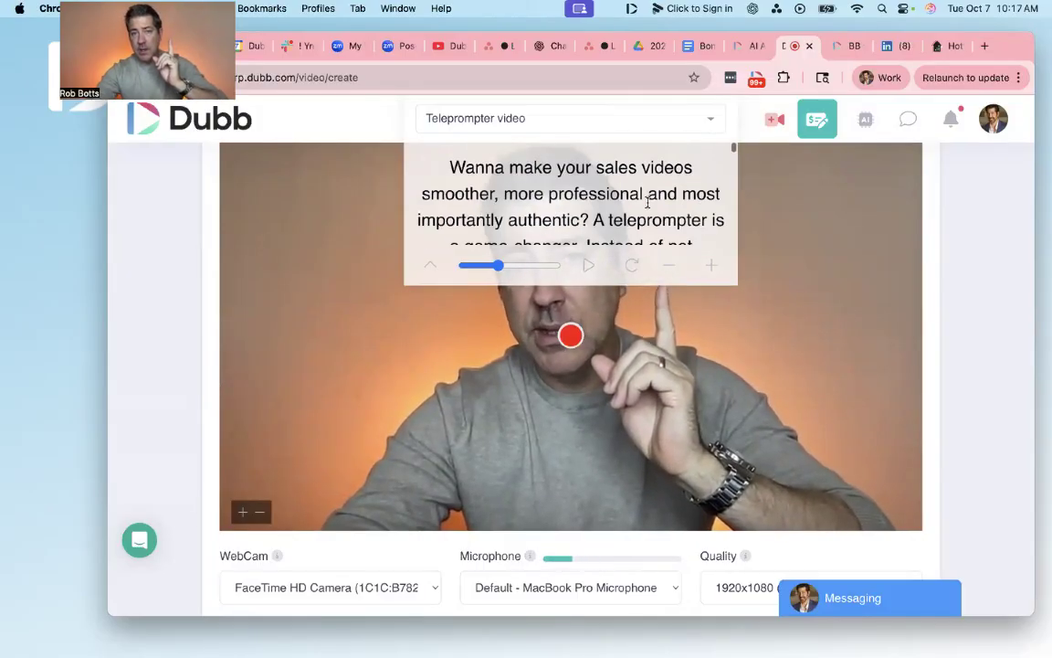
pyautogui.click(708, 266)
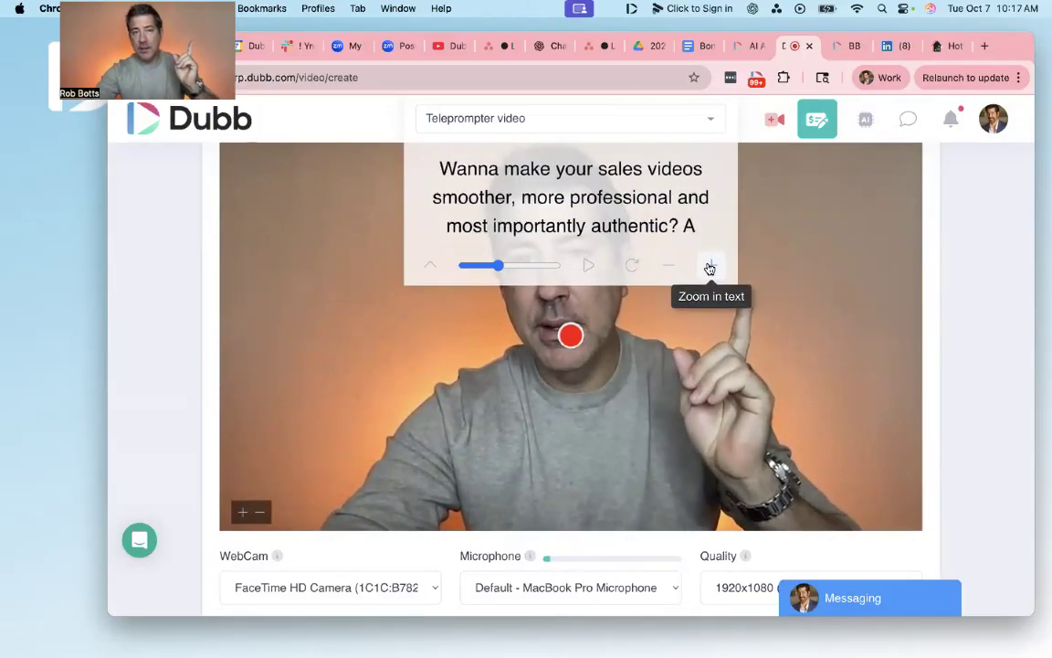
pyautogui.click(709, 266)
pyautogui.click(709, 267)
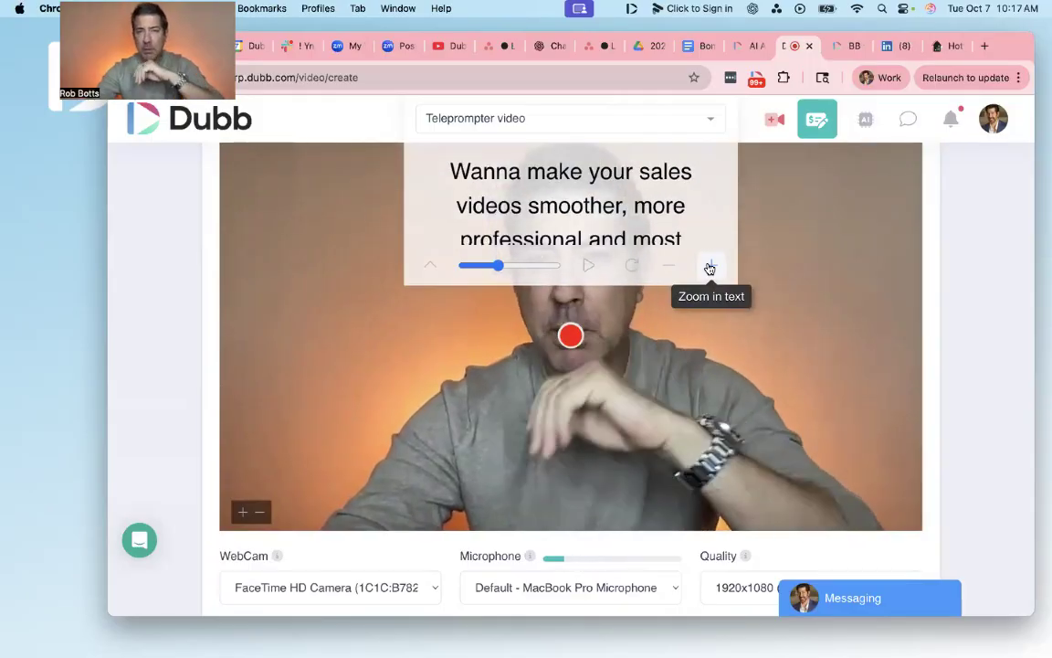
pyautogui.click(710, 267)
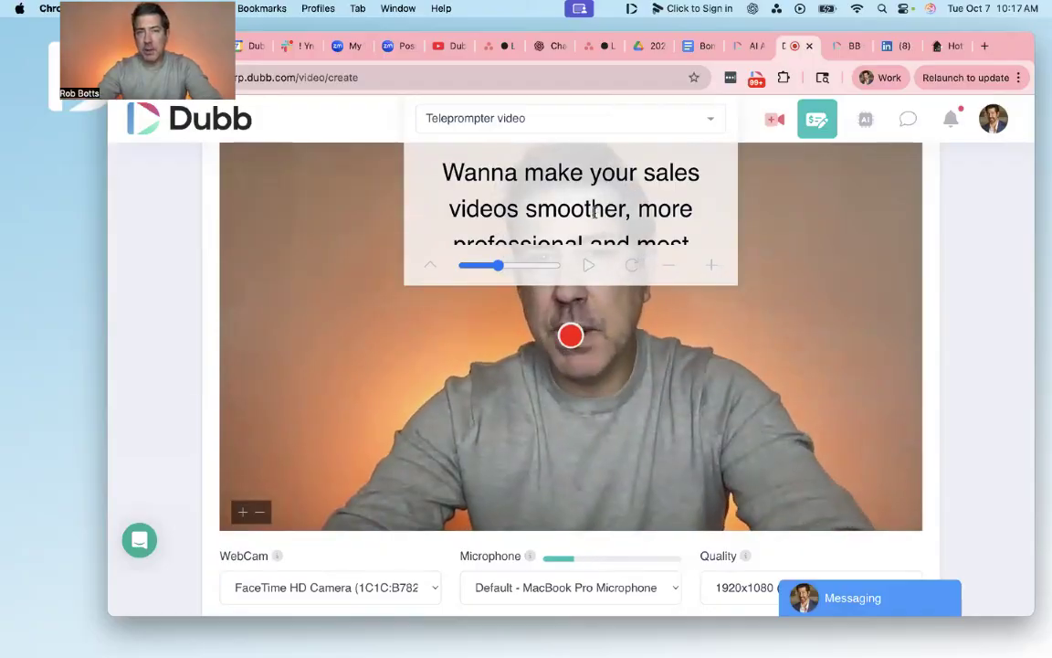
# Play and pause the enlarged script, and shrink the teleprompter text back at the start of the script.
pyautogui.click(588, 265)
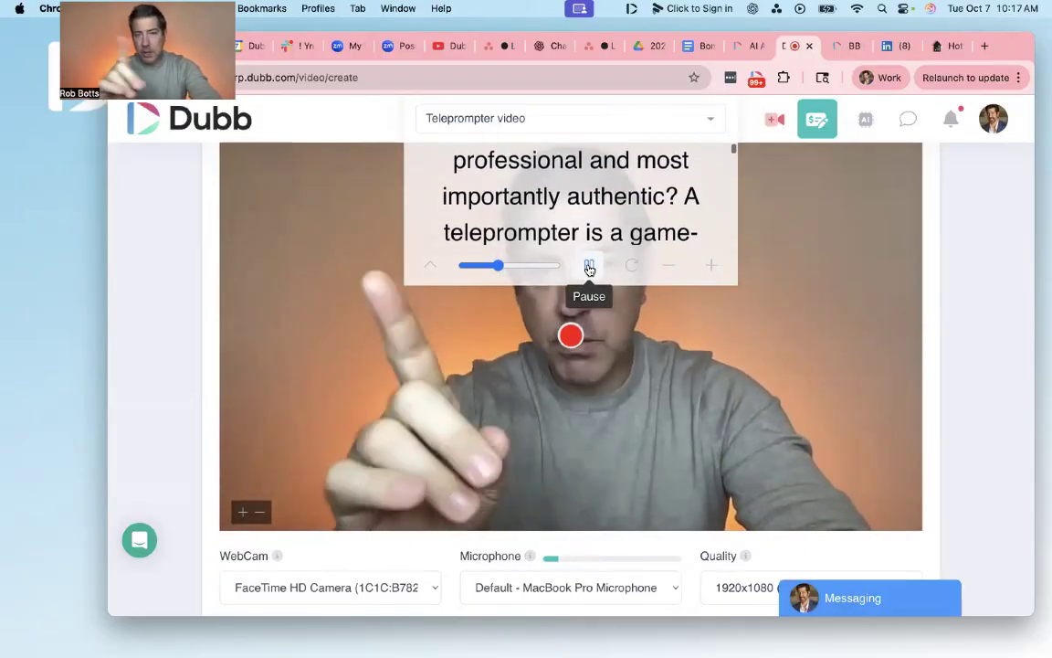
pyautogui.click(589, 266)
pyautogui.click(669, 265)
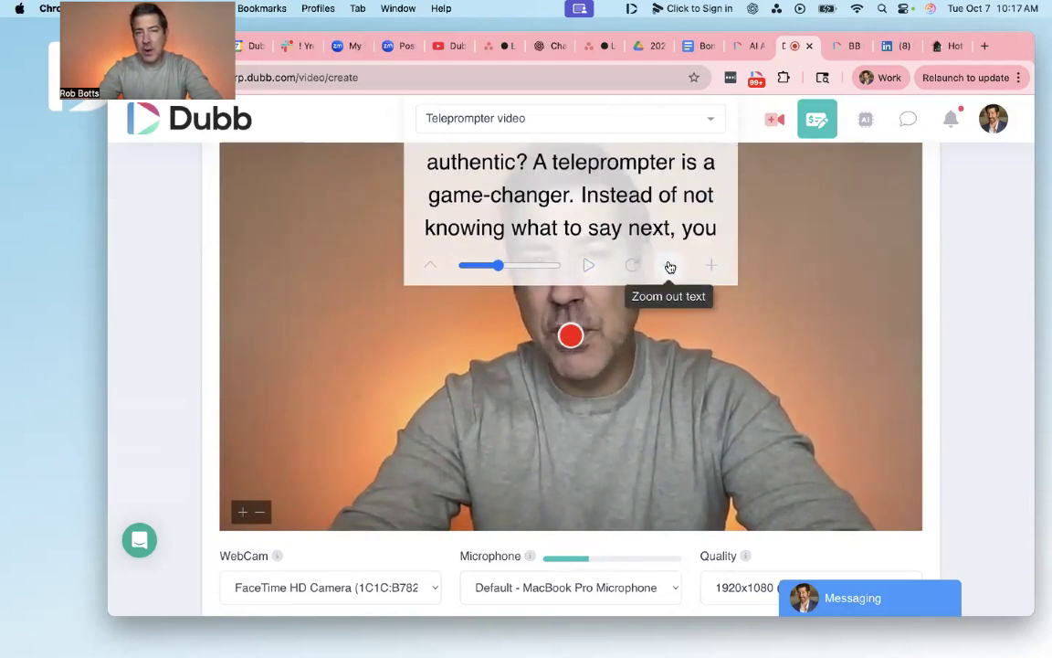
pyautogui.click(670, 266)
pyautogui.click(669, 266)
pyautogui.scroll(2, 628, 200)
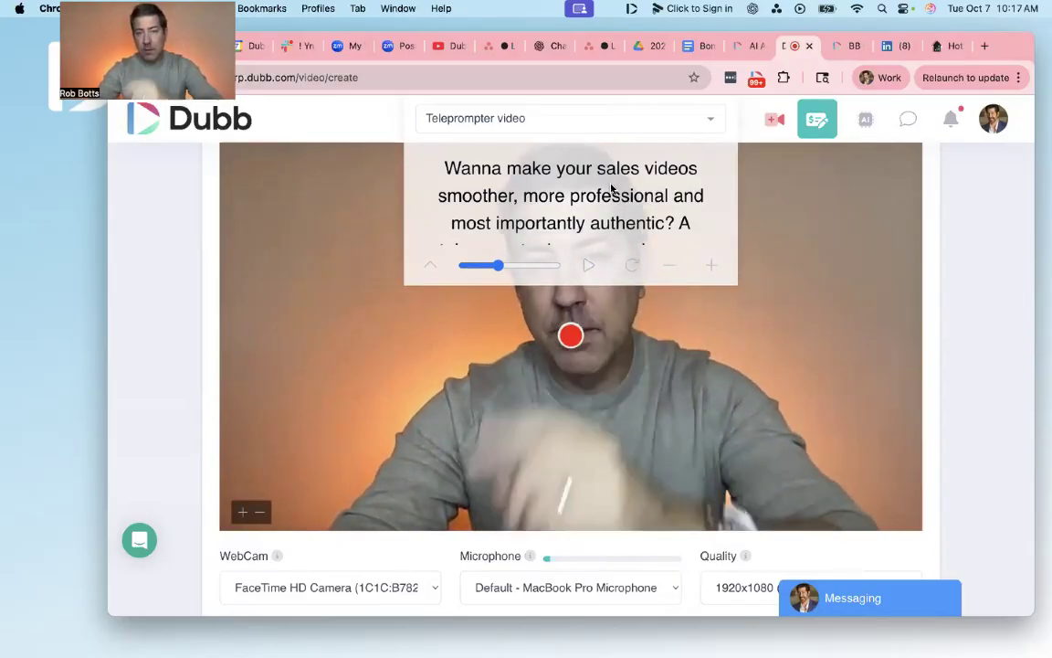
pyautogui.click(670, 266)
pyautogui.click(671, 267)
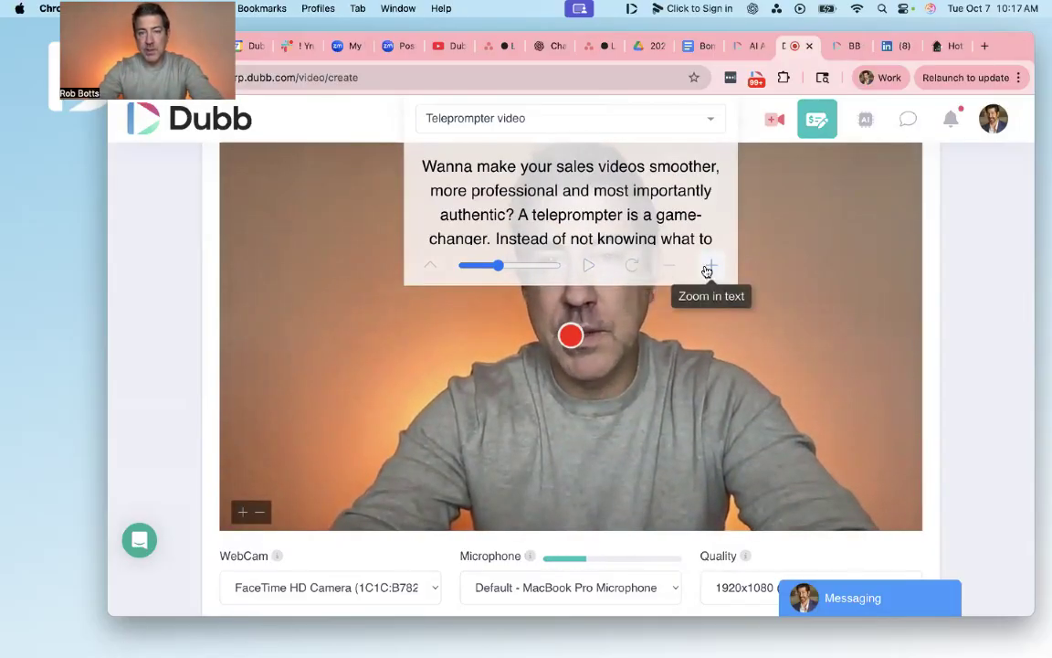
# Enlarge the teleprompter text until only two full lines fit in the prompt area.
pyautogui.click(708, 266)
pyautogui.click(708, 267)
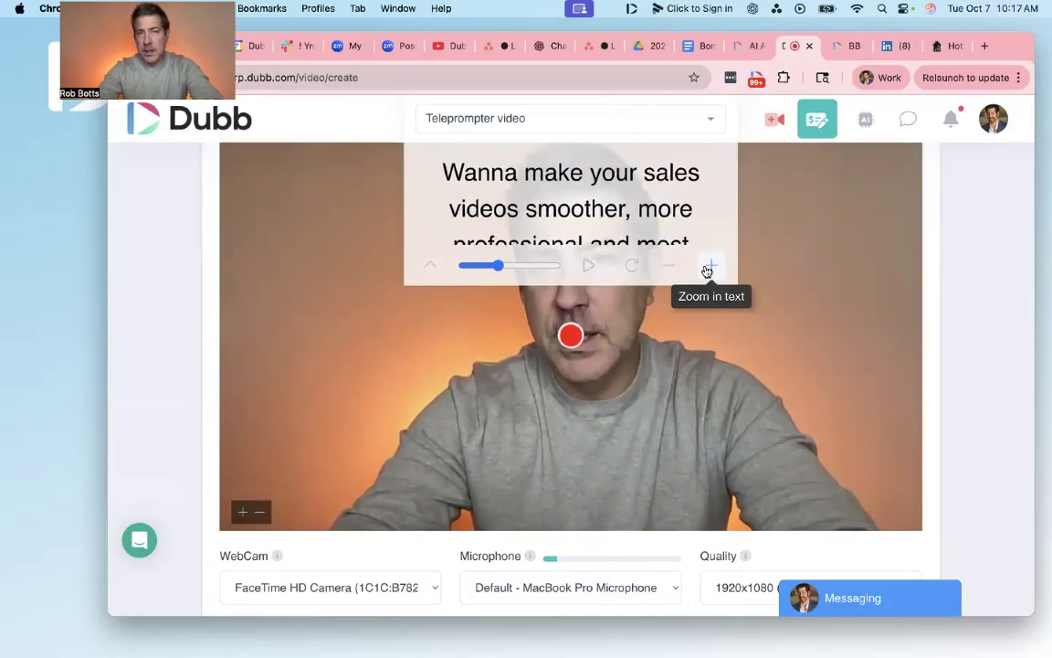
pyautogui.click(708, 267)
pyautogui.click(708, 267)
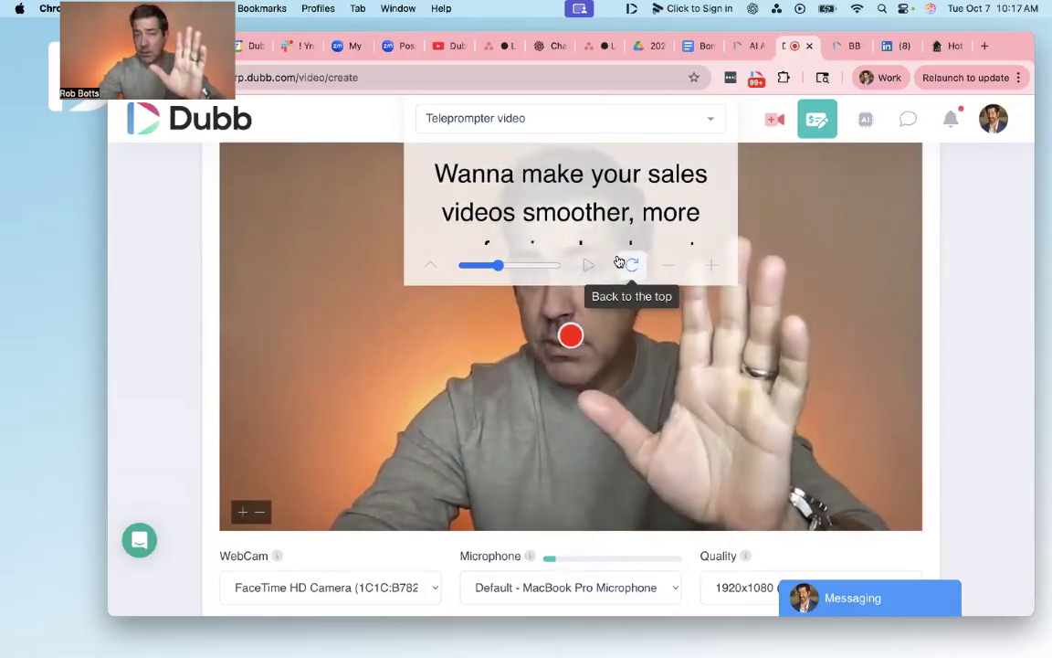
pyautogui.click(572, 335)
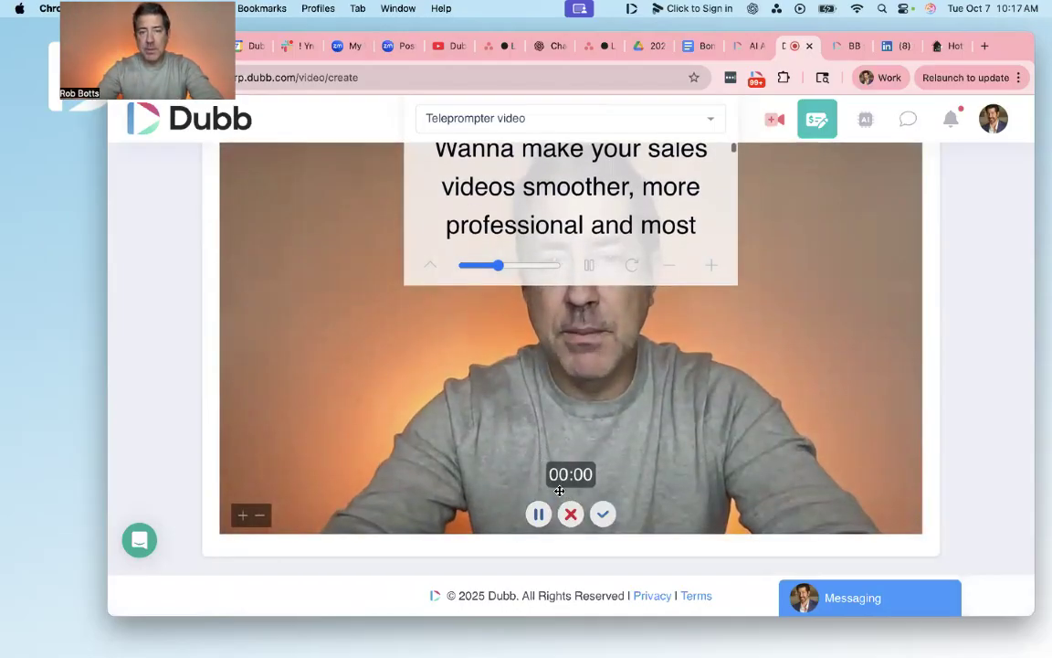
pyautogui.click(571, 513)
pyautogui.click(567, 440)
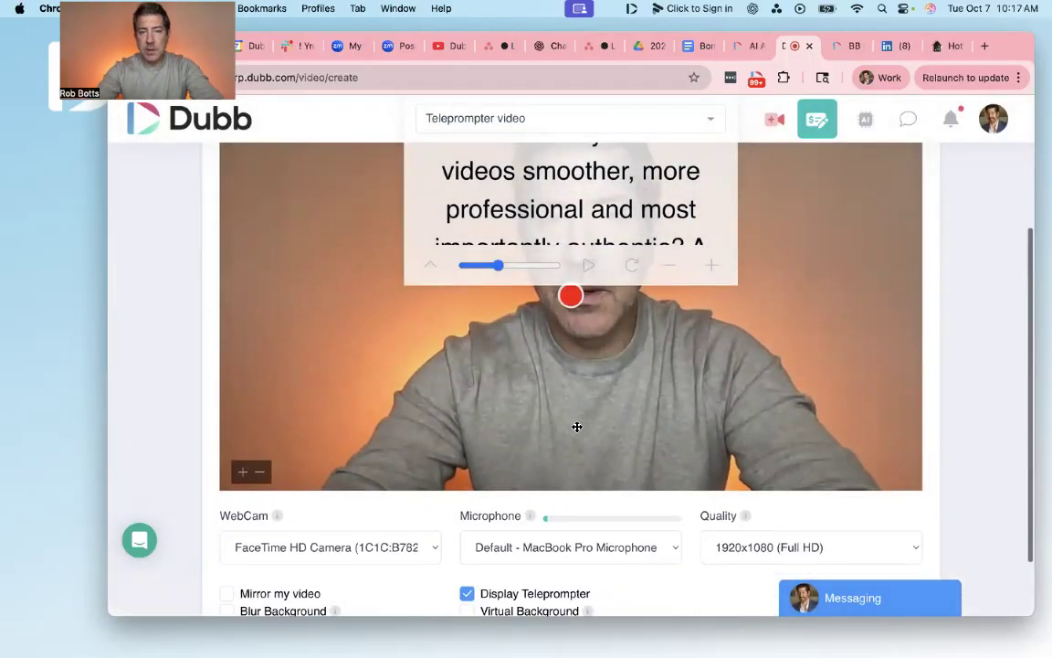
# Record a webcam video with the scrolling teleprompter script, pausing and resuming the recording once.
pyautogui.scroll(-3, 621, 430)
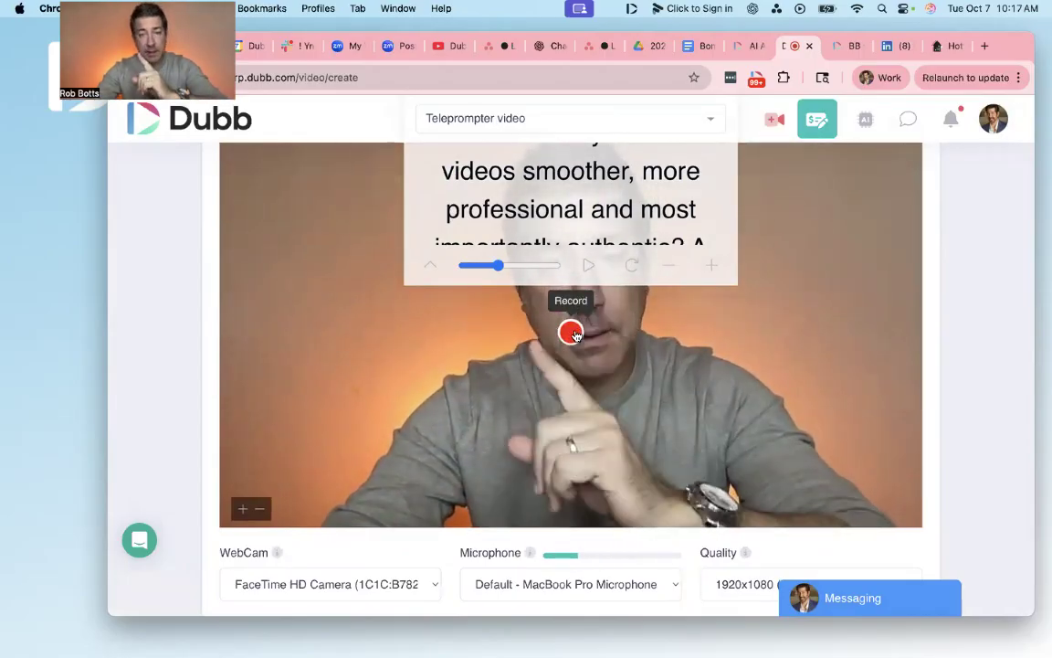
pyautogui.click(571, 333)
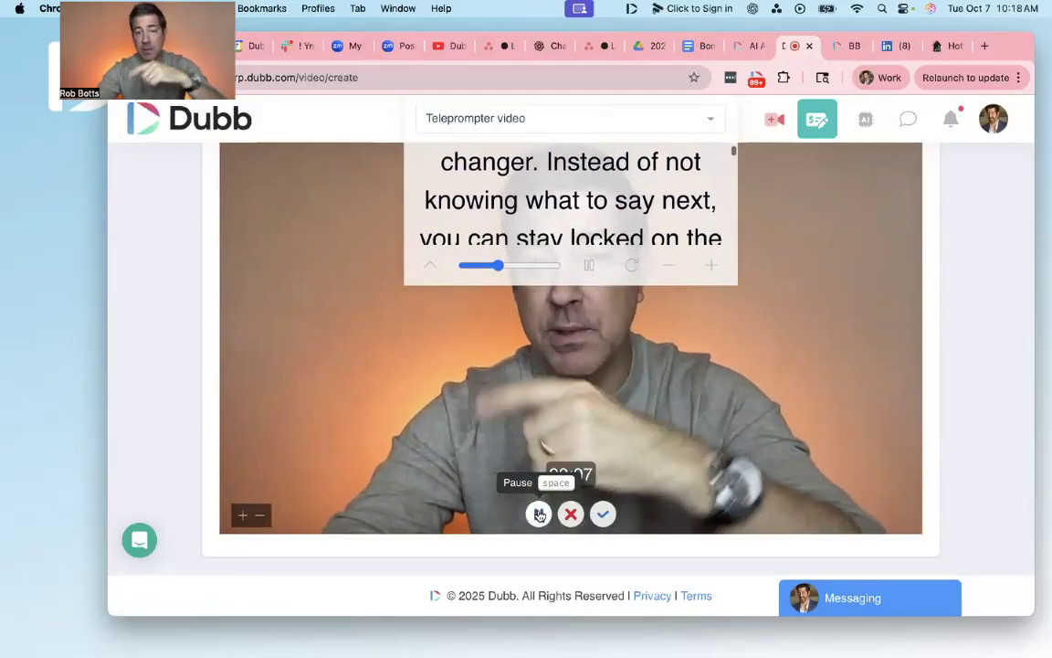
pyautogui.click(539, 514)
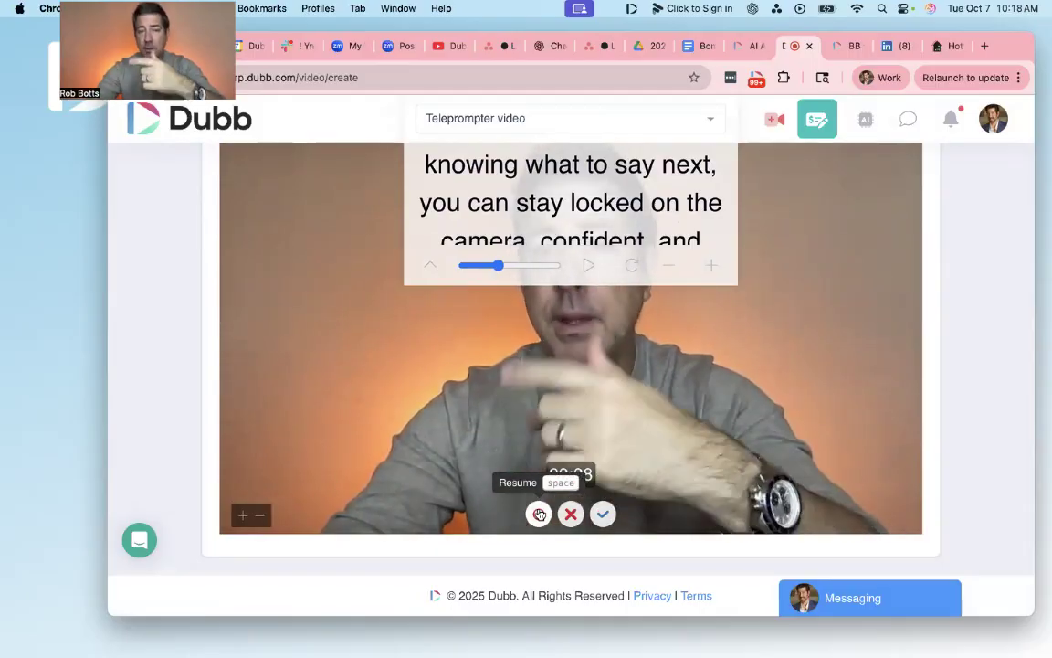
pyautogui.click(539, 515)
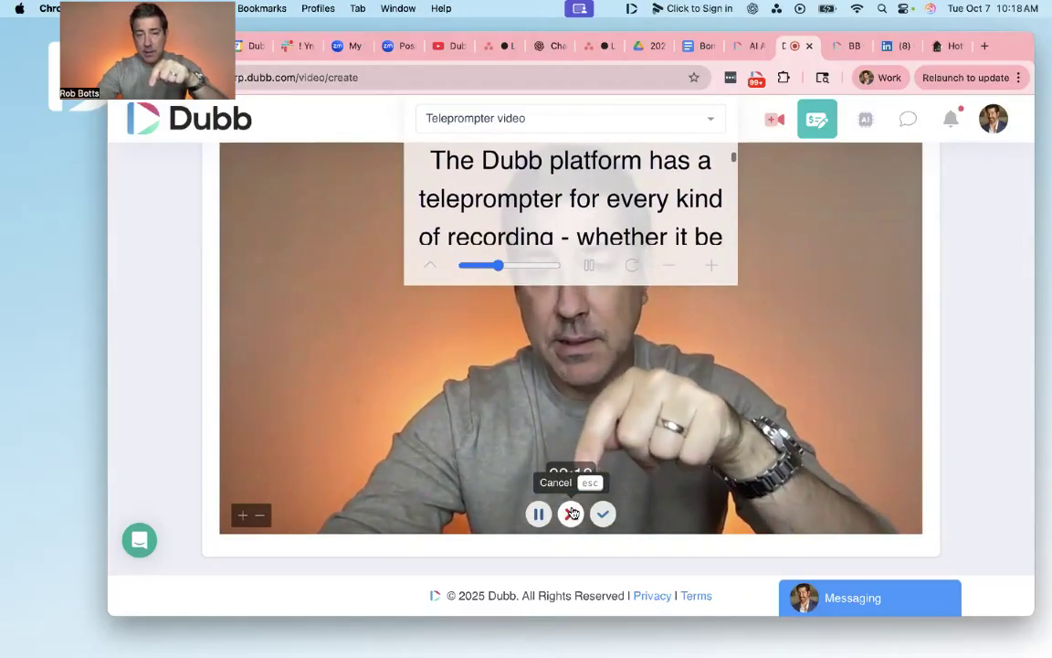
# Ask to cancel the recording but decline the cancellation, and pause and finish the video.
pyautogui.click(572, 514)
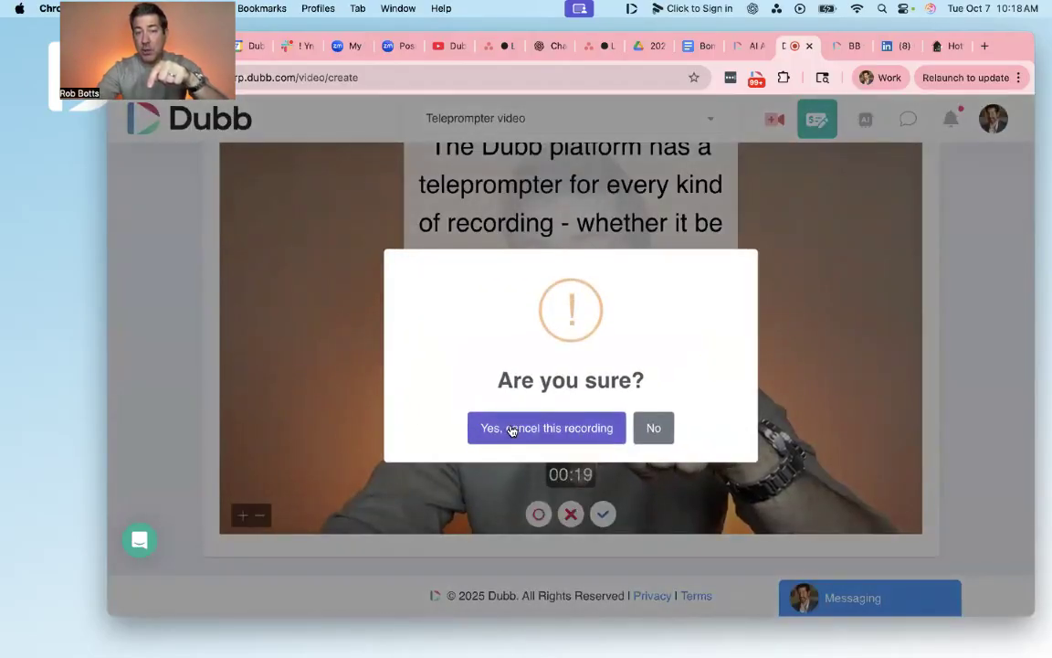
pyautogui.click(652, 429)
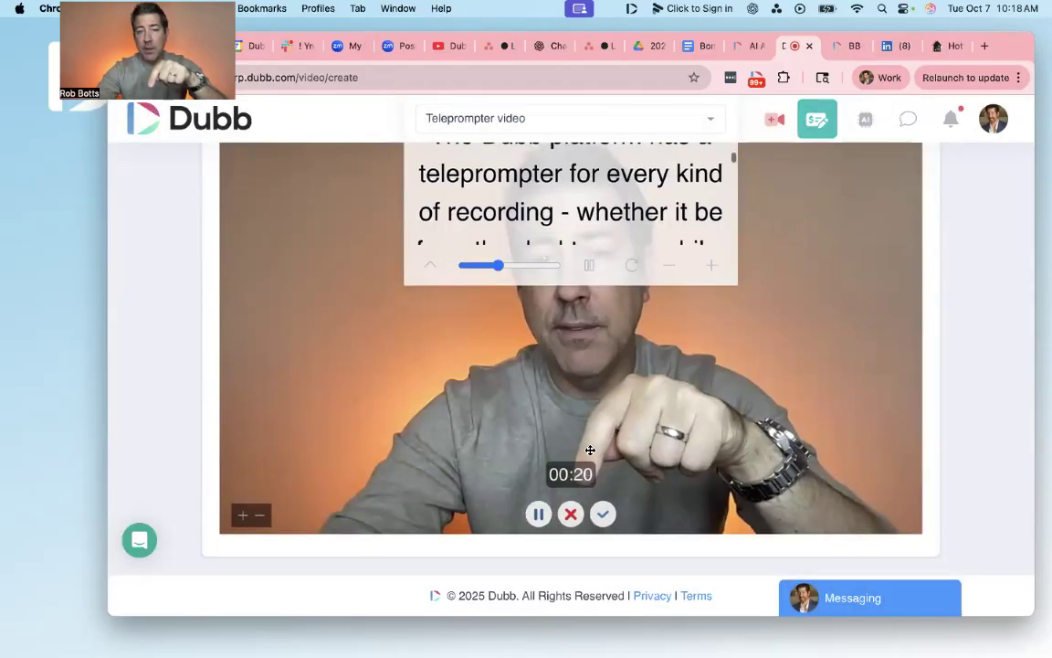
pyautogui.click(540, 516)
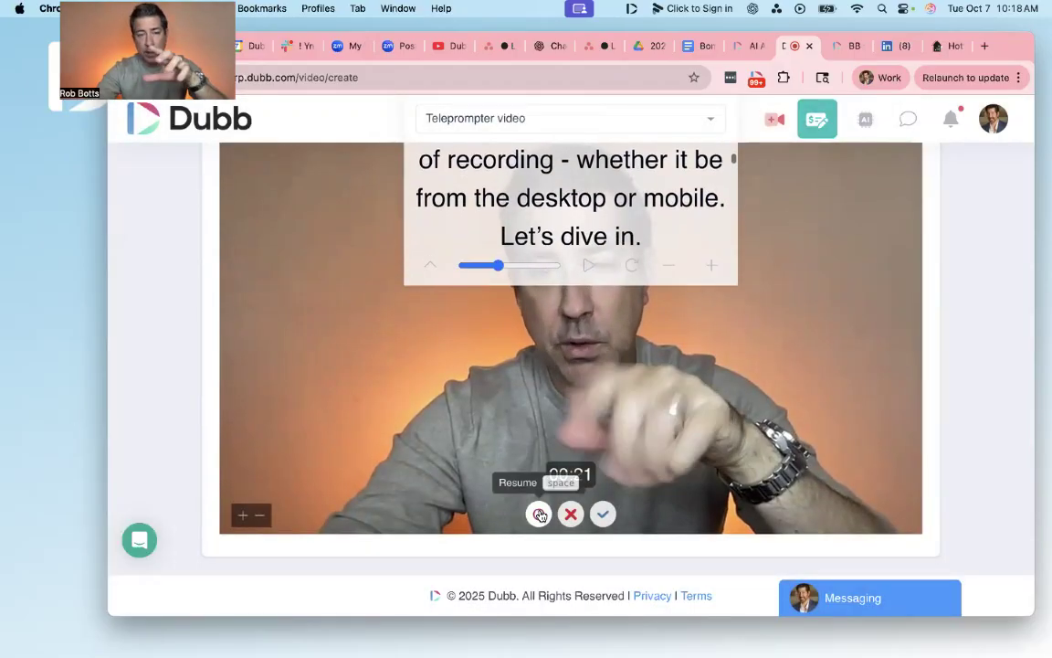
pyautogui.click(604, 516)
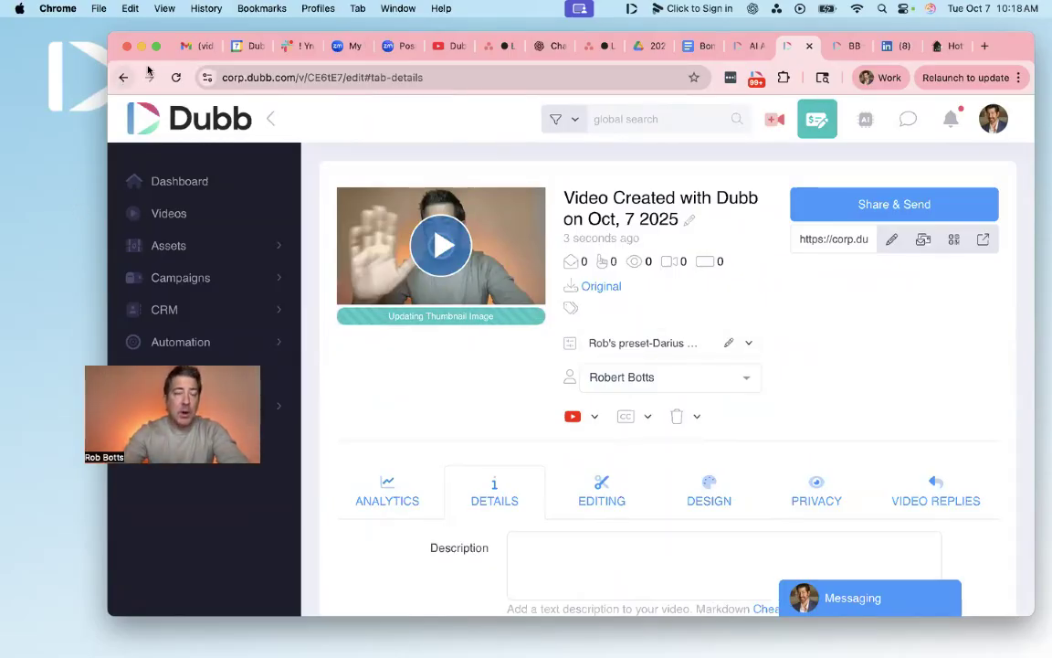
# Switch to Gmail, reopen the minimized video email draft, and add two blank lines below its body sentence.
pyautogui.click(201, 48)
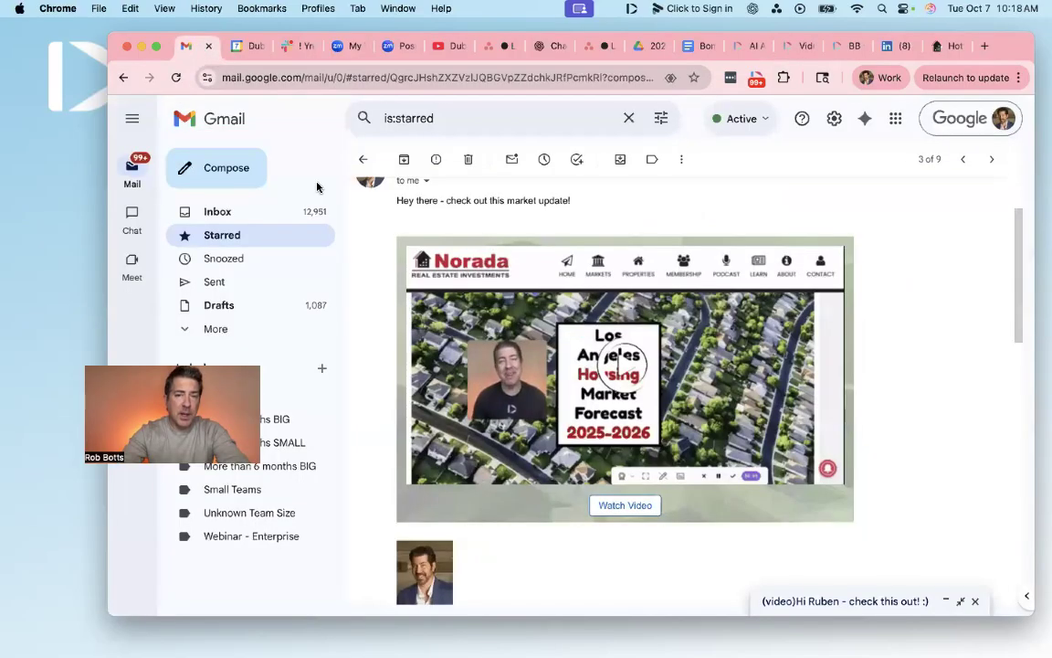
pyautogui.click(831, 600)
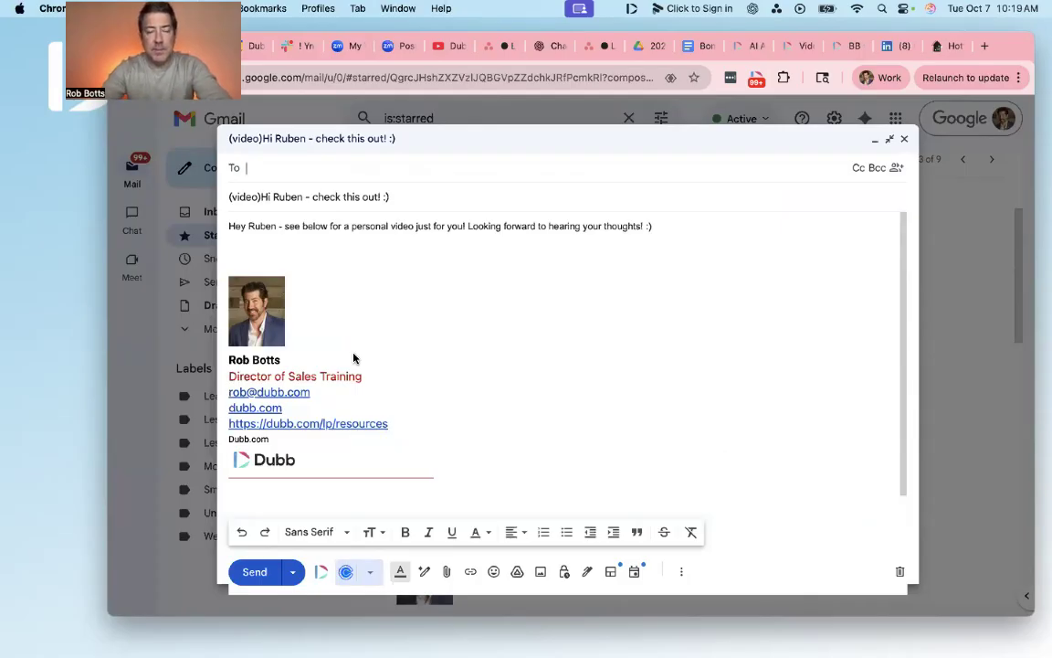
pyautogui.click(261, 198)
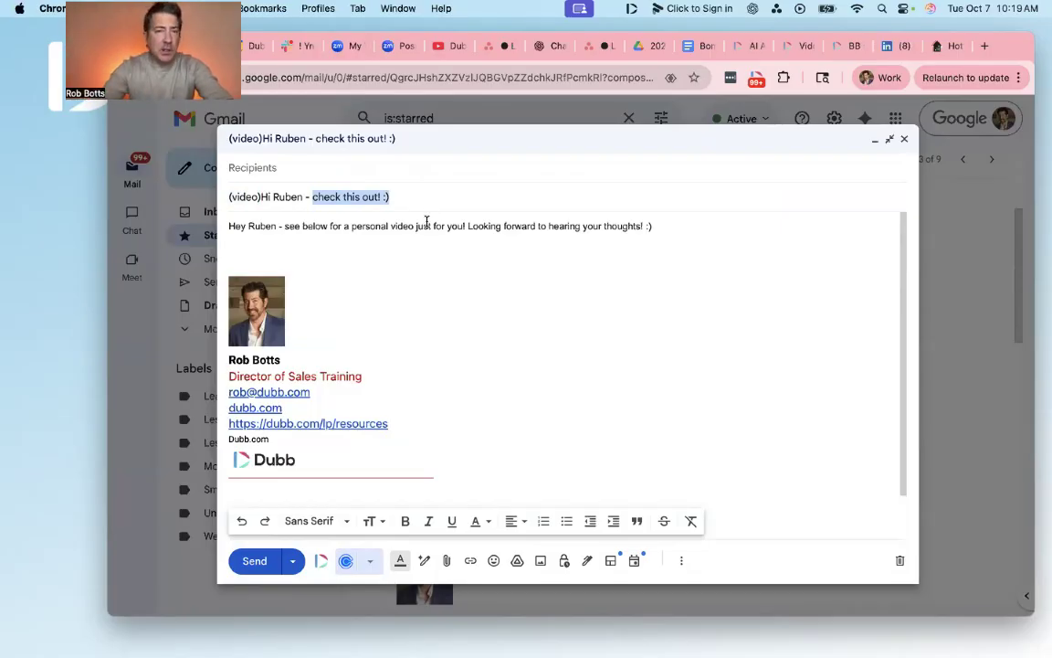
pyautogui.moveTo(426, 222); pyautogui.dragTo(663, 247)
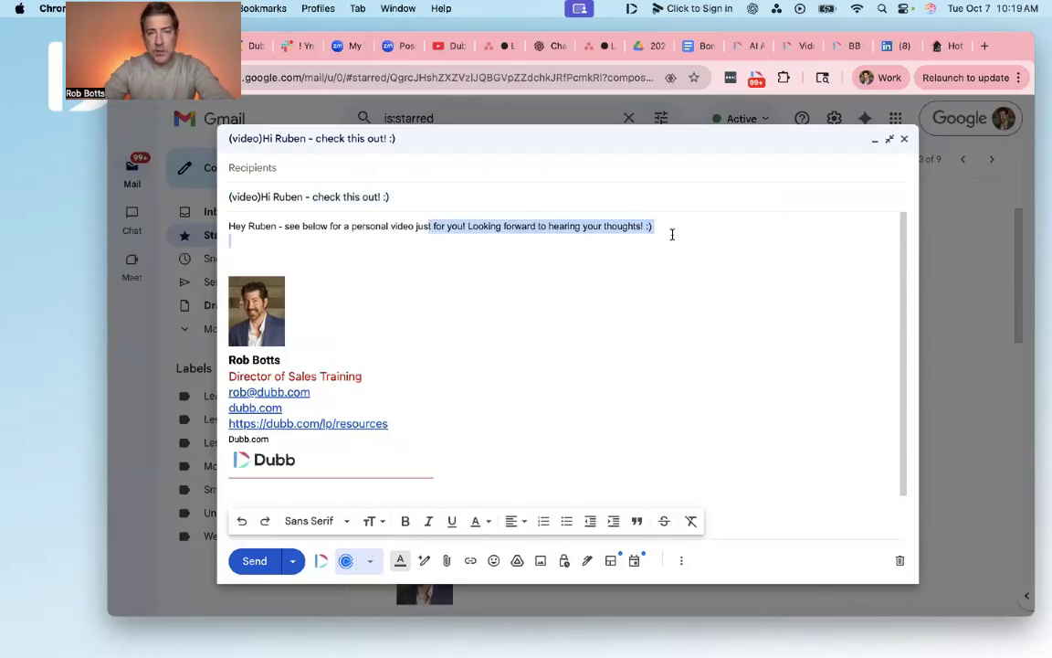
pyautogui.click(681, 226)
pyautogui.press('Return')
pyautogui.press('Return')
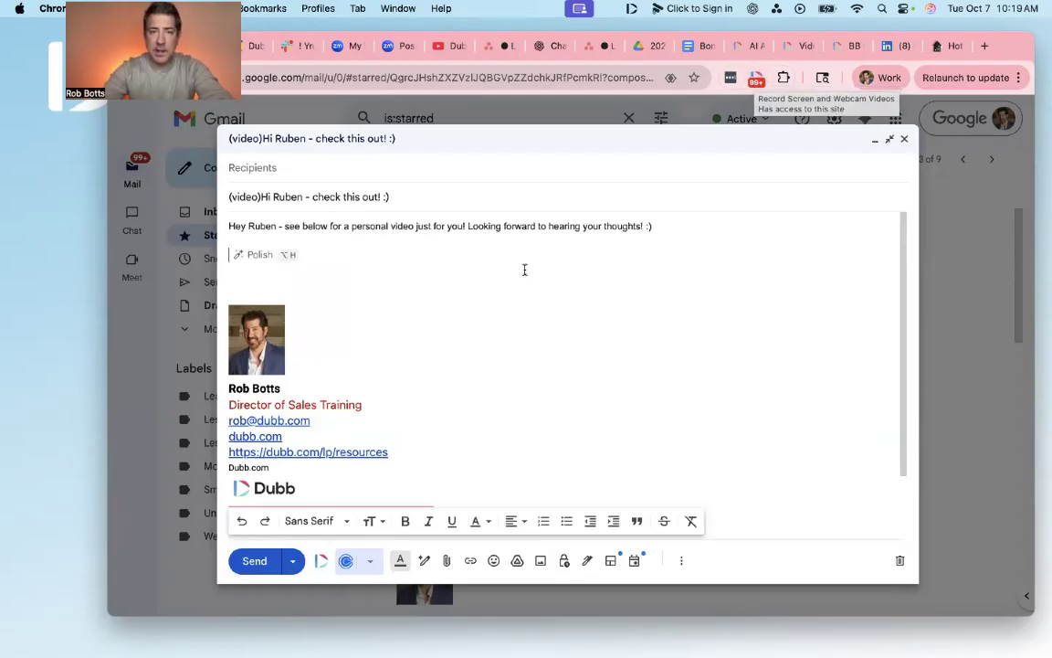
# Open the Dubb recorder from the email draft, turn off its webcam preview, and look over the latest video's entry.
pyautogui.click(322, 561)
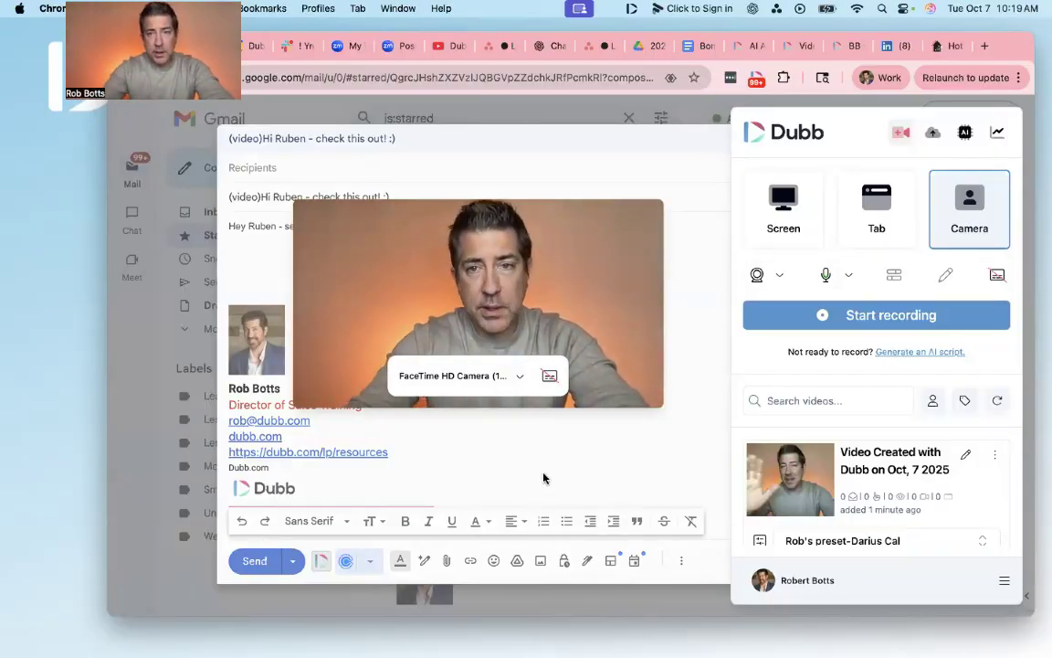
pyautogui.click(758, 275)
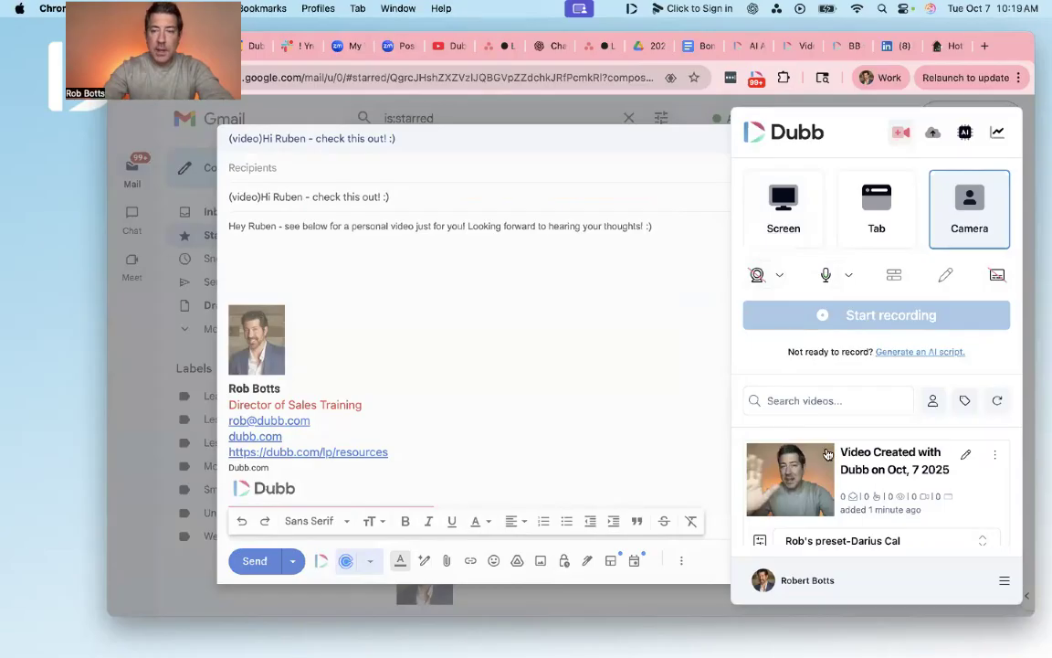
pyautogui.scroll(-3, 828, 457)
pyautogui.scroll(3, 833, 466)
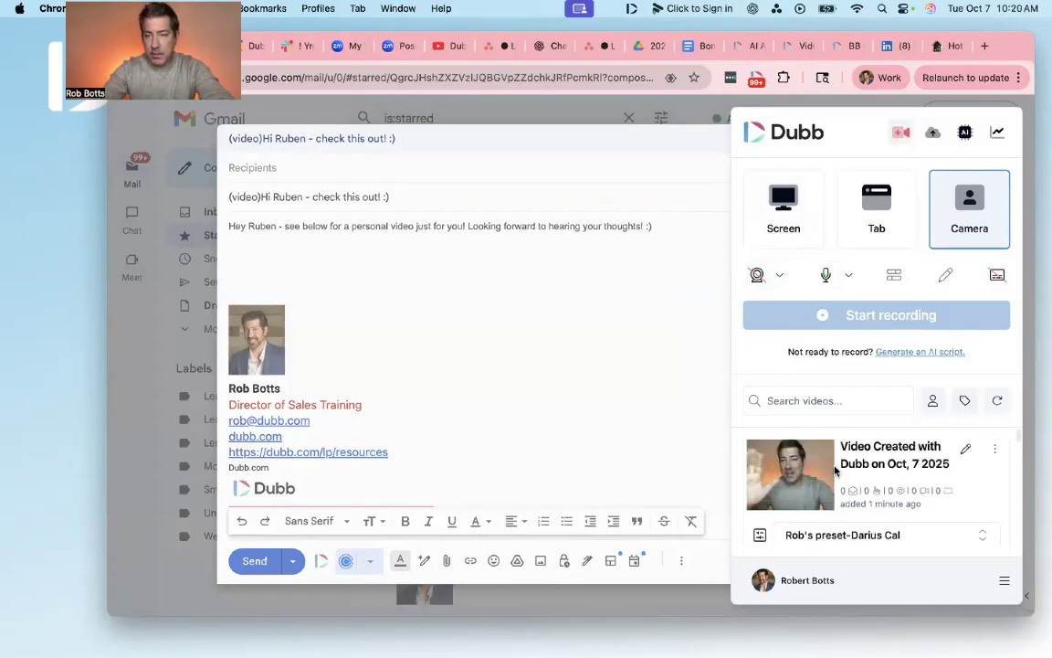
pyautogui.scroll(-4, 835, 470)
pyautogui.scroll(4, 804, 479)
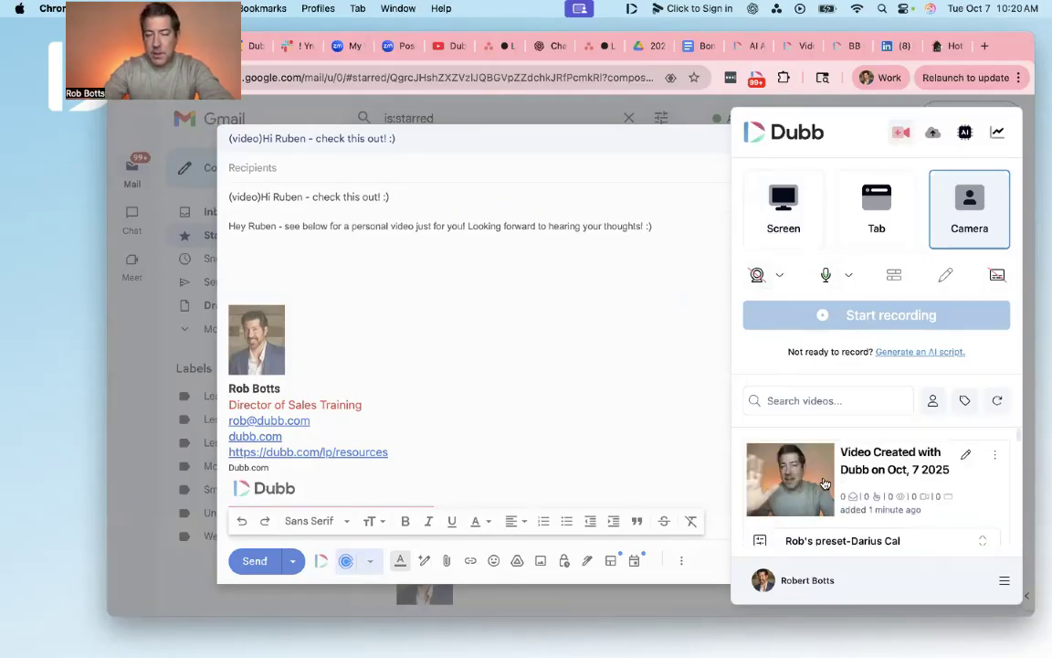
# Insert the latest Dubb video into the draft with the personalization text "Hi :)", and add a blank line above it.
pyautogui.scroll(-3, 825, 484)
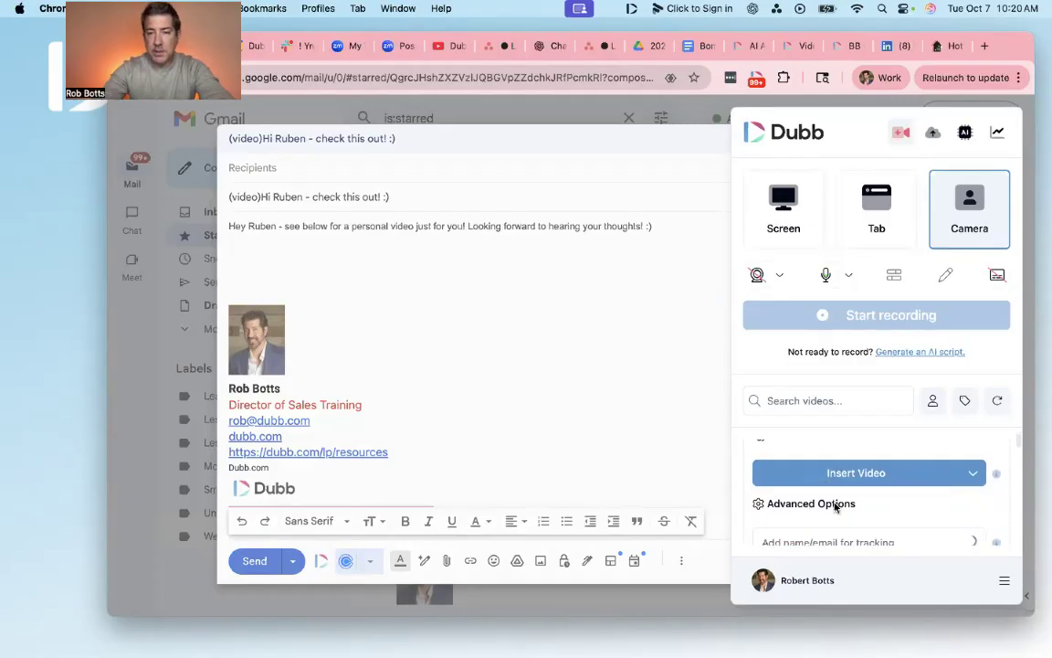
pyautogui.scroll(-2, 831, 501)
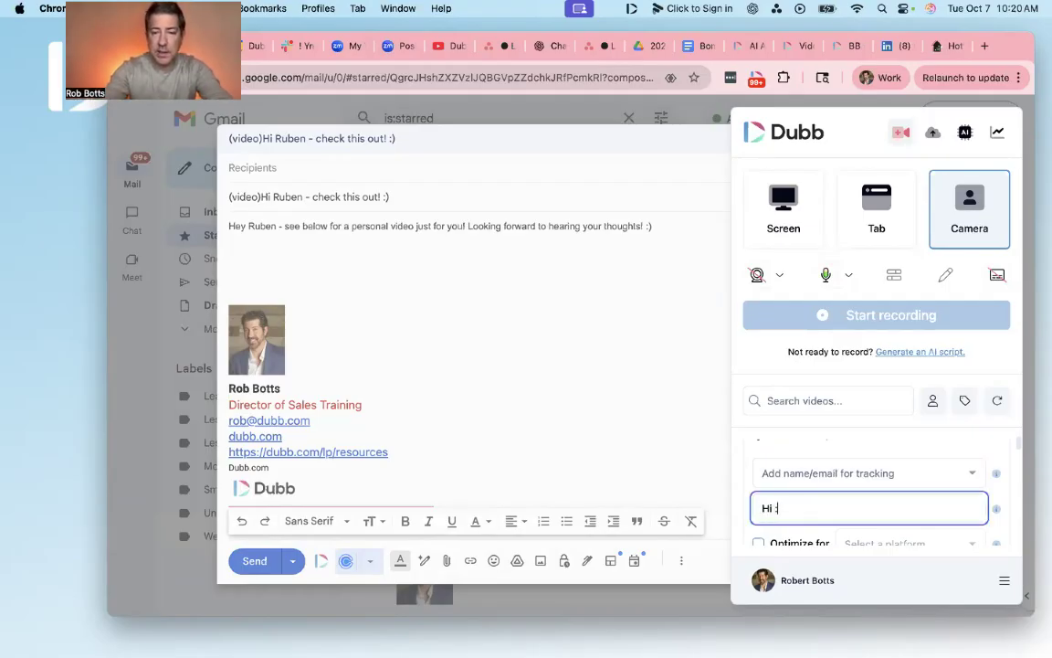
pyautogui.scroll(2, 864, 494)
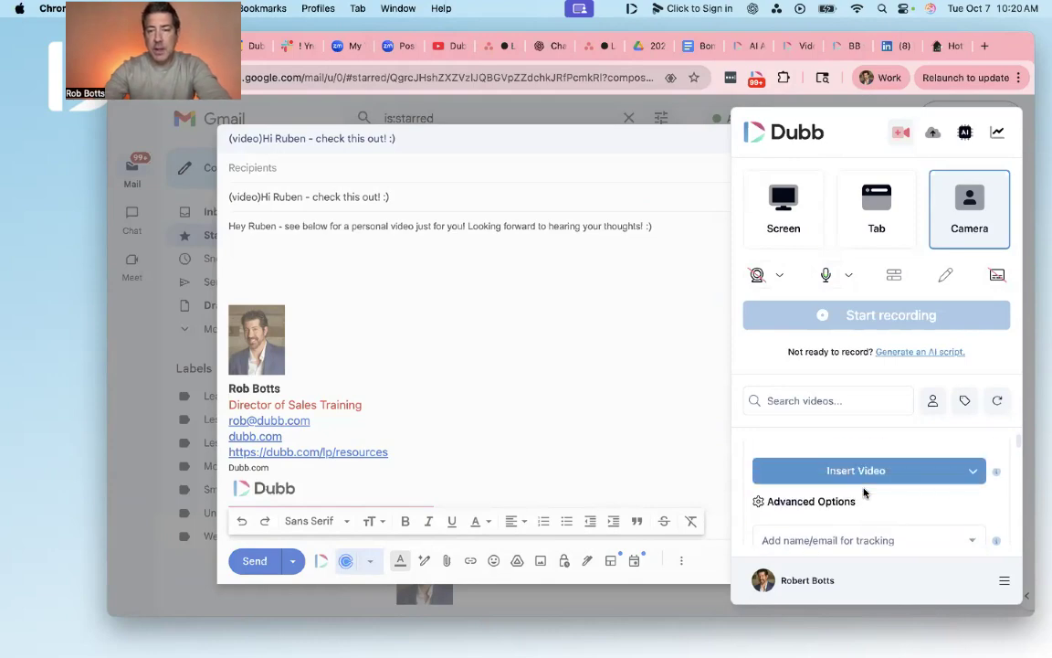
pyautogui.click(844, 475)
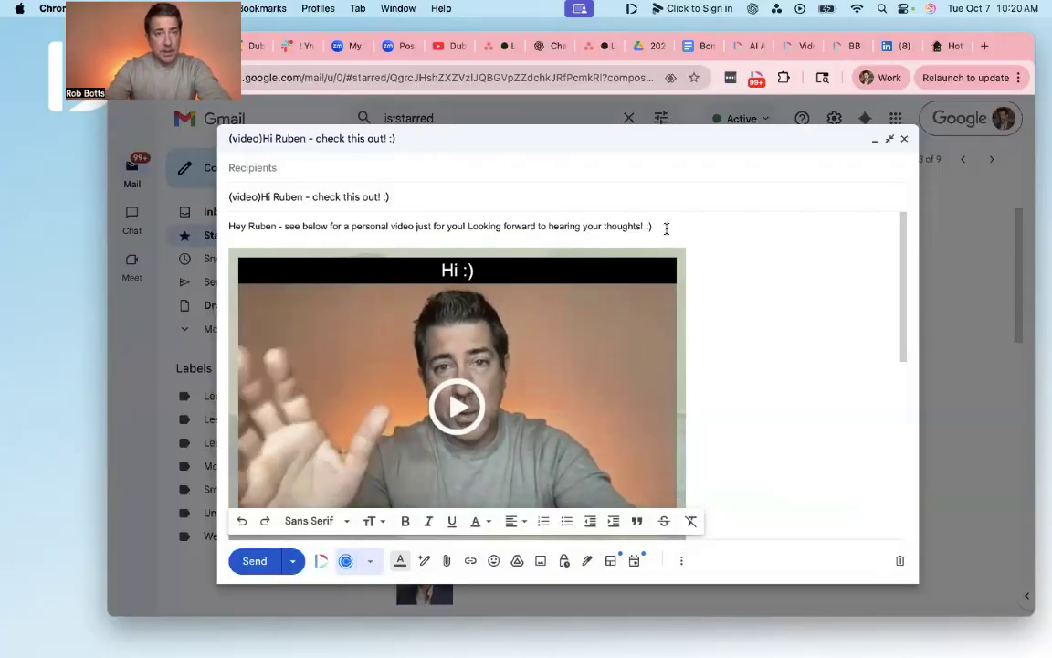
pyautogui.click(657, 225)
pyautogui.press('Return')
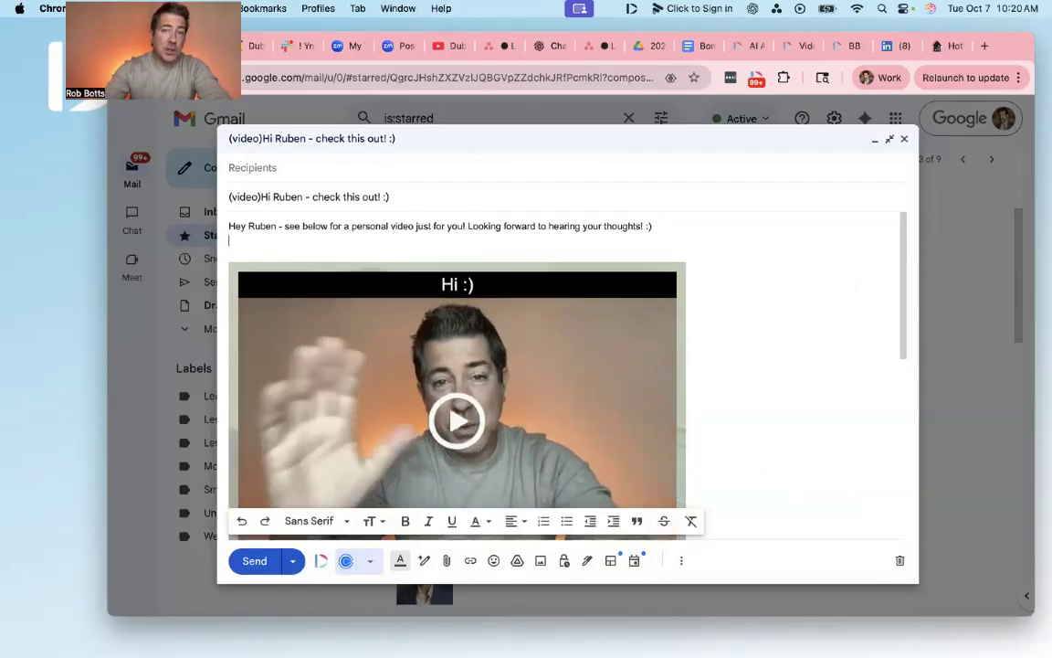
# On the new video's Dubb page, open its sharing options, enter the personalization text "Hi there :)", and copy the video for email.
pyautogui.click(848, 46)
pyautogui.click(803, 50)
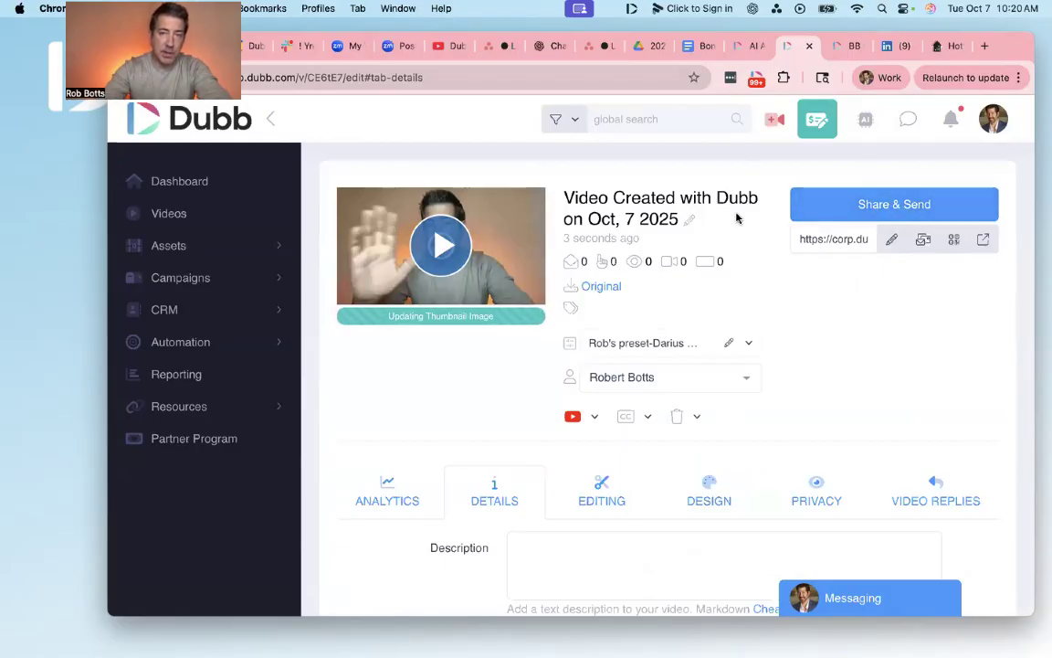
pyautogui.click(866, 206)
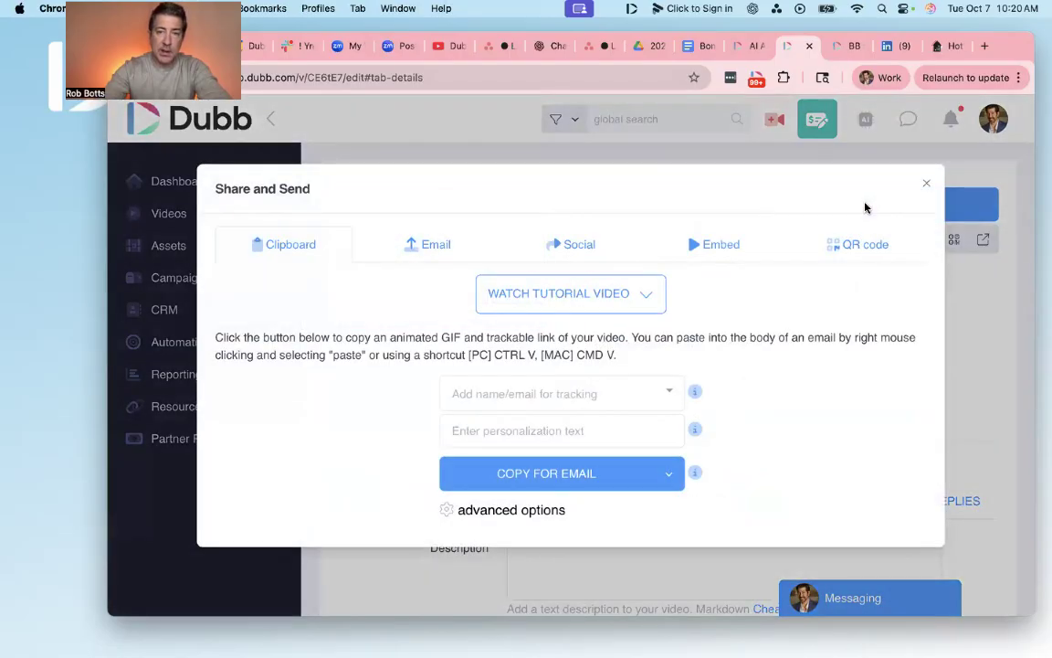
pyautogui.click(546, 390)
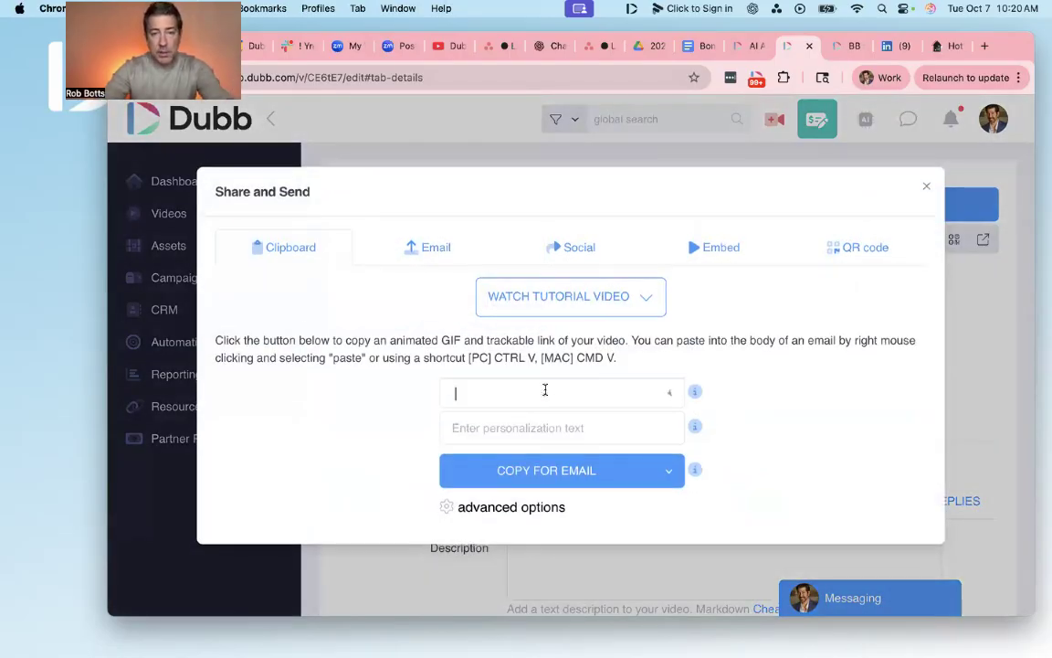
pyautogui.click(526, 425)
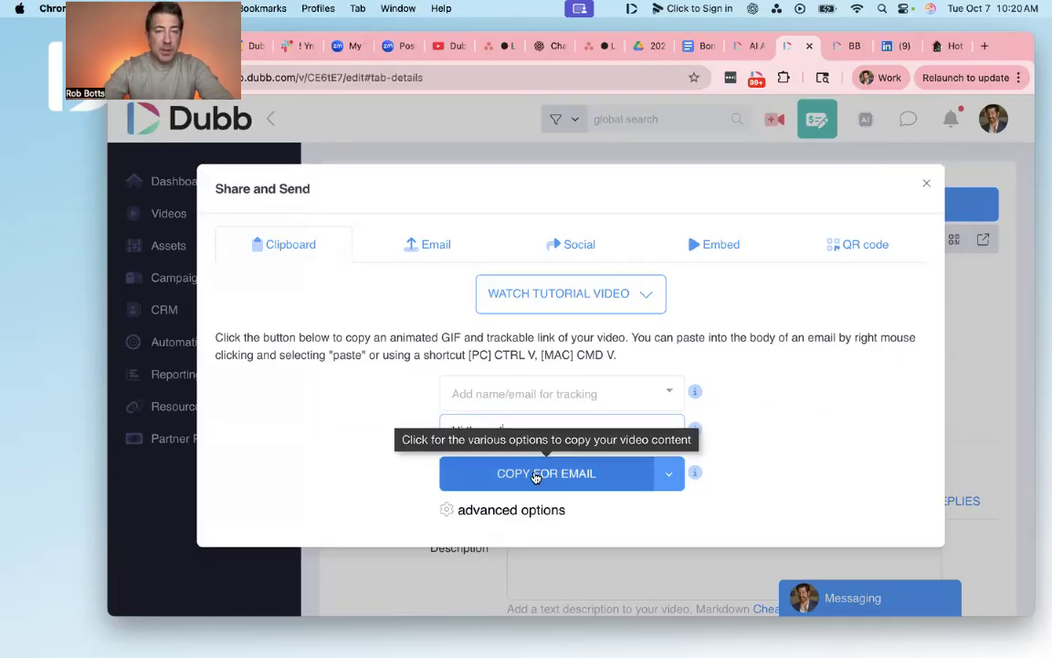
pyautogui.click(549, 474)
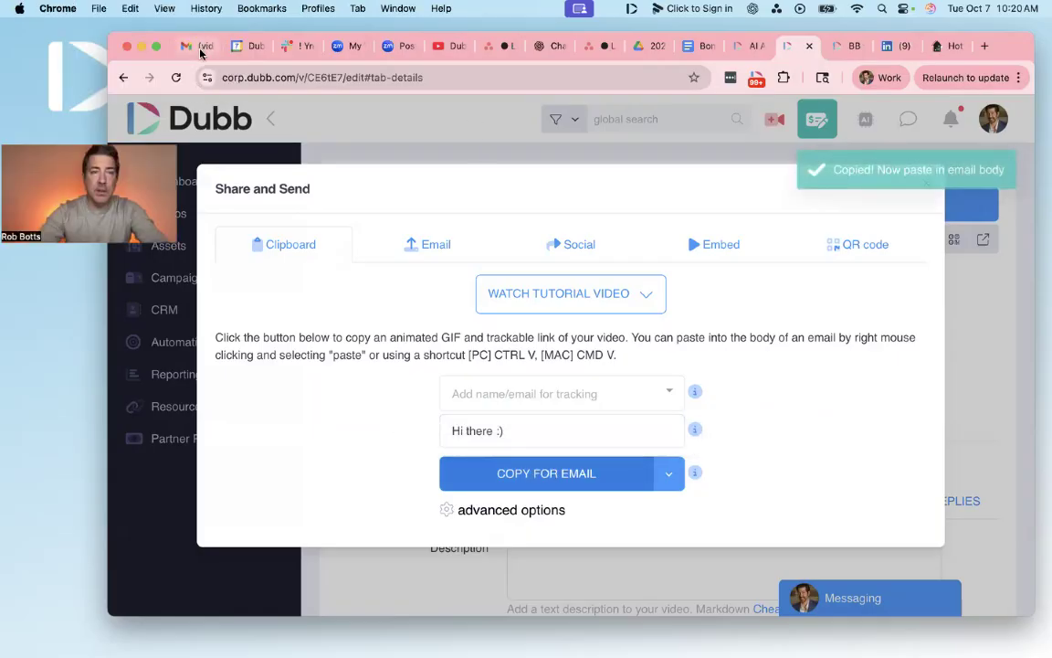
# Return to the Gmail draft and paste the copied "Hi there :)" video below the body sentence.
pyautogui.click(200, 51)
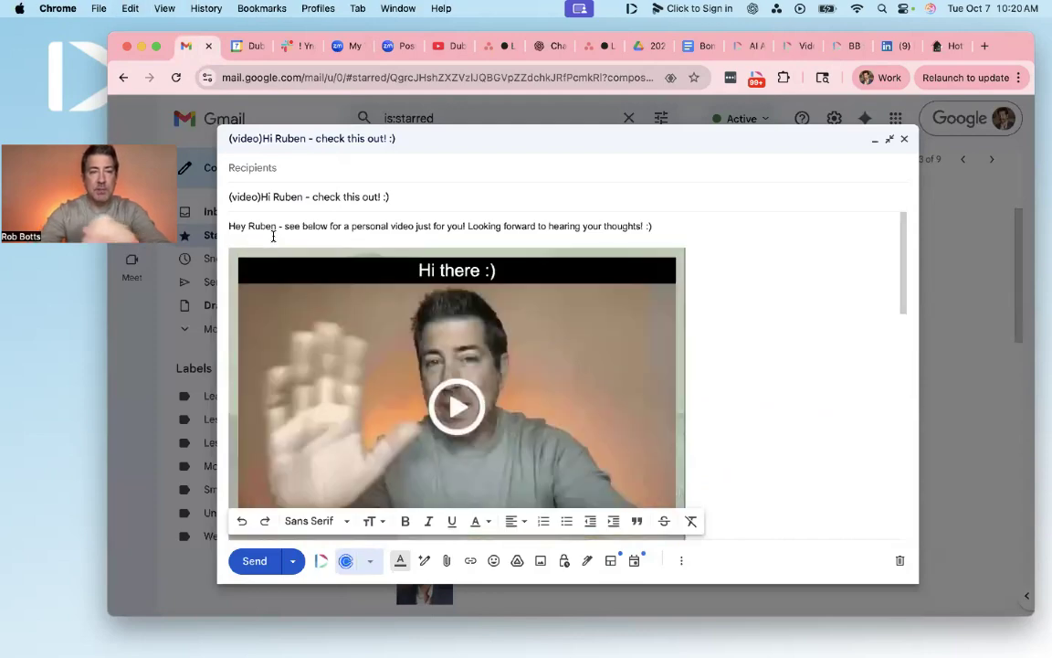
pyautogui.scroll(-1, 374, 313)
pyautogui.scroll(1, 374, 312)
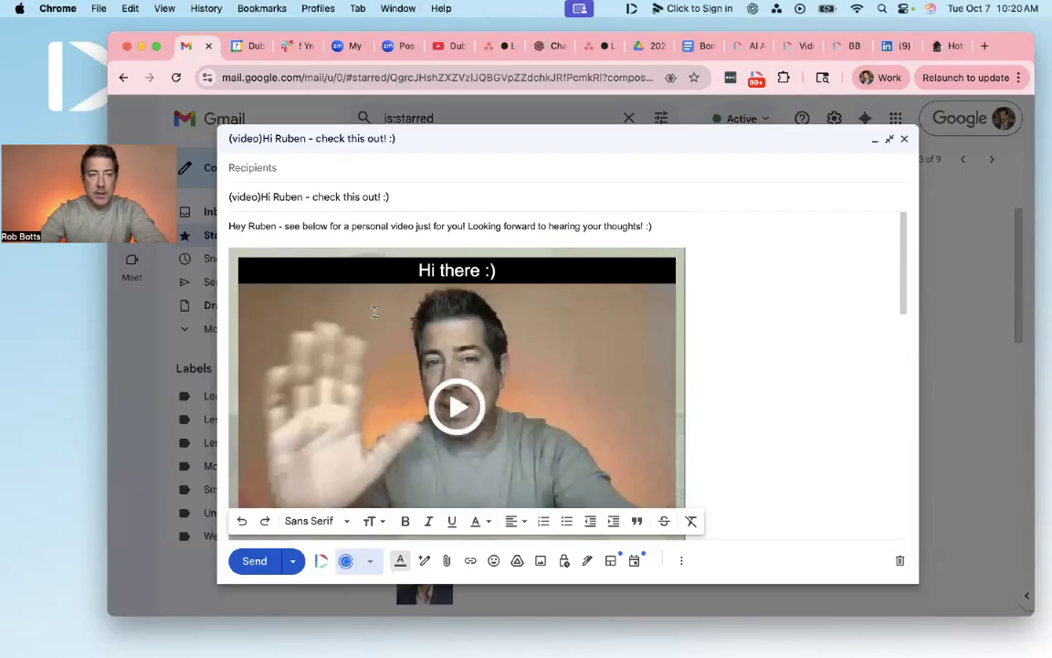
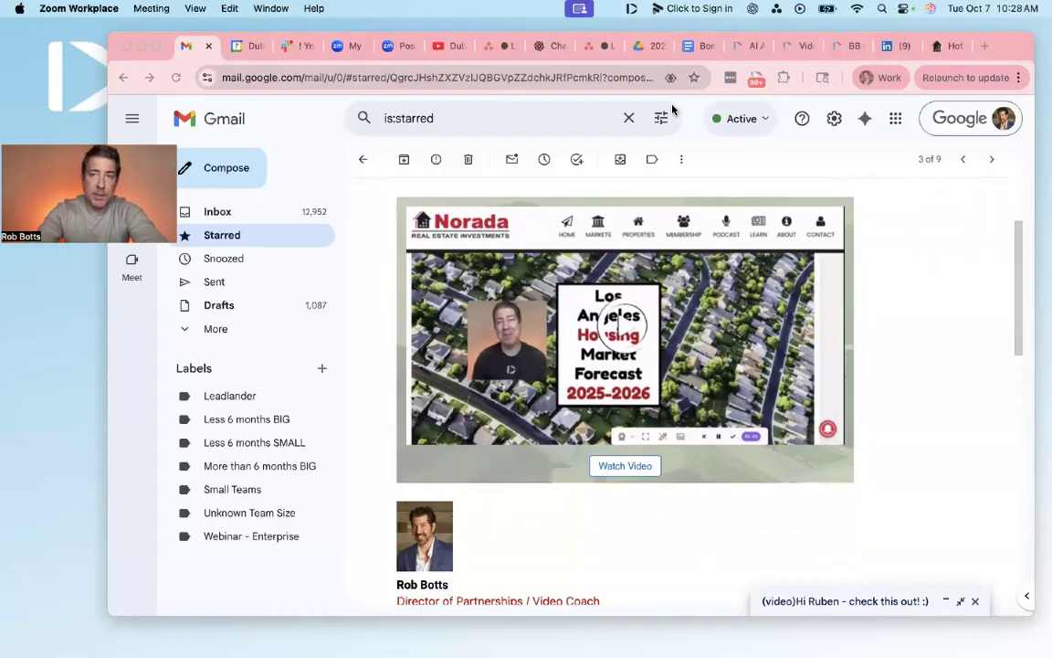
# On the Norada Florida housing article, set Dubb to tab recording and move the round webcam bubble over the SOLD sign.
pyautogui.click(943, 48)
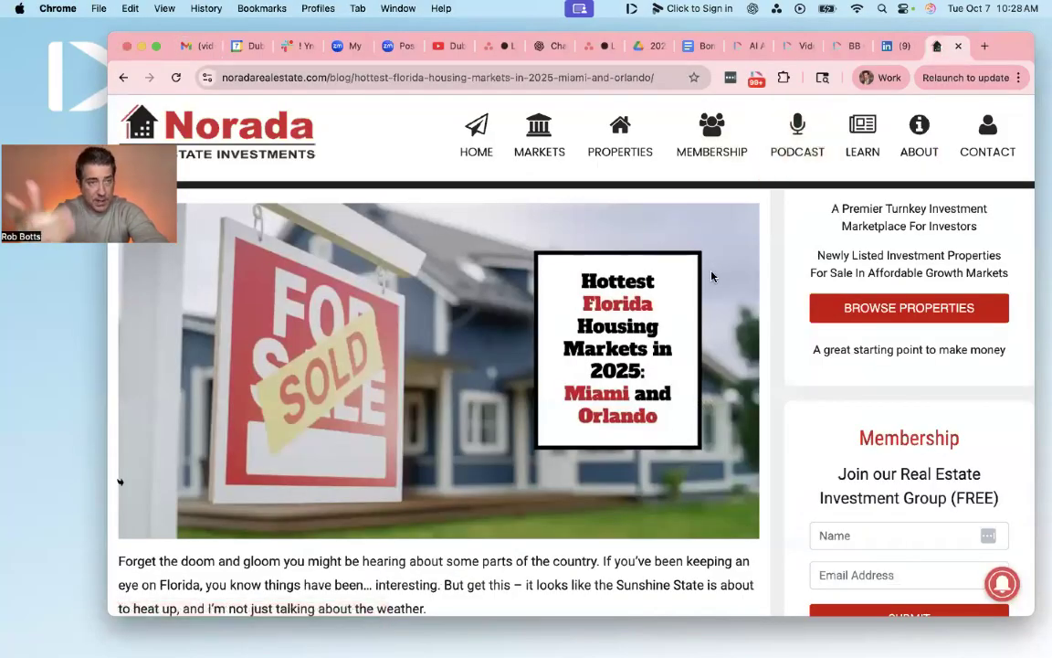
pyautogui.scroll(-1, 704, 303)
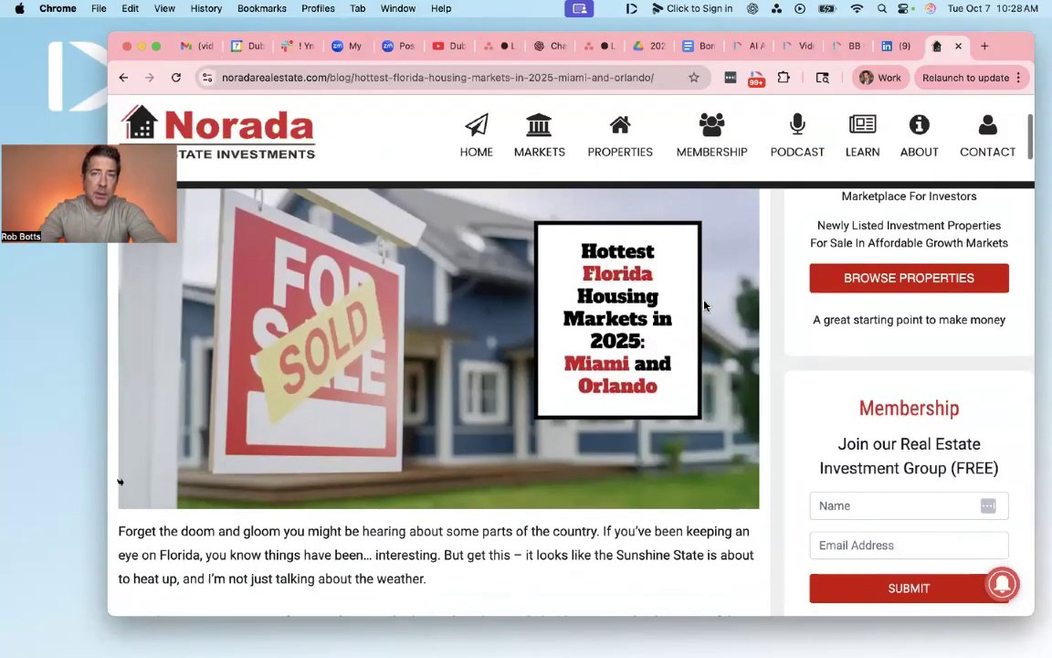
pyautogui.click(756, 80)
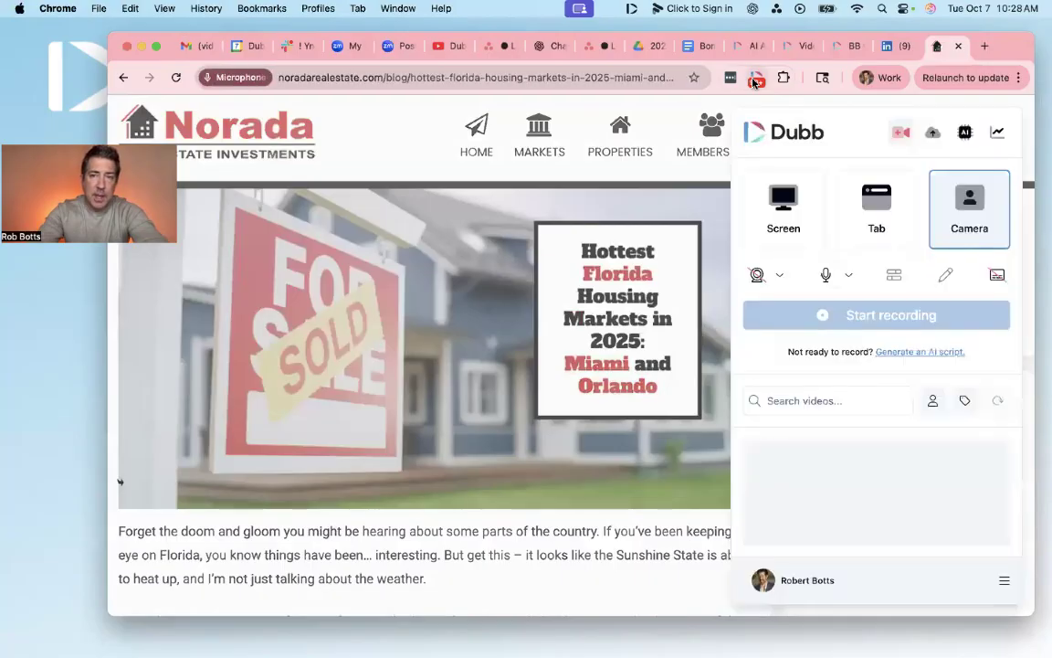
pyautogui.click(855, 222)
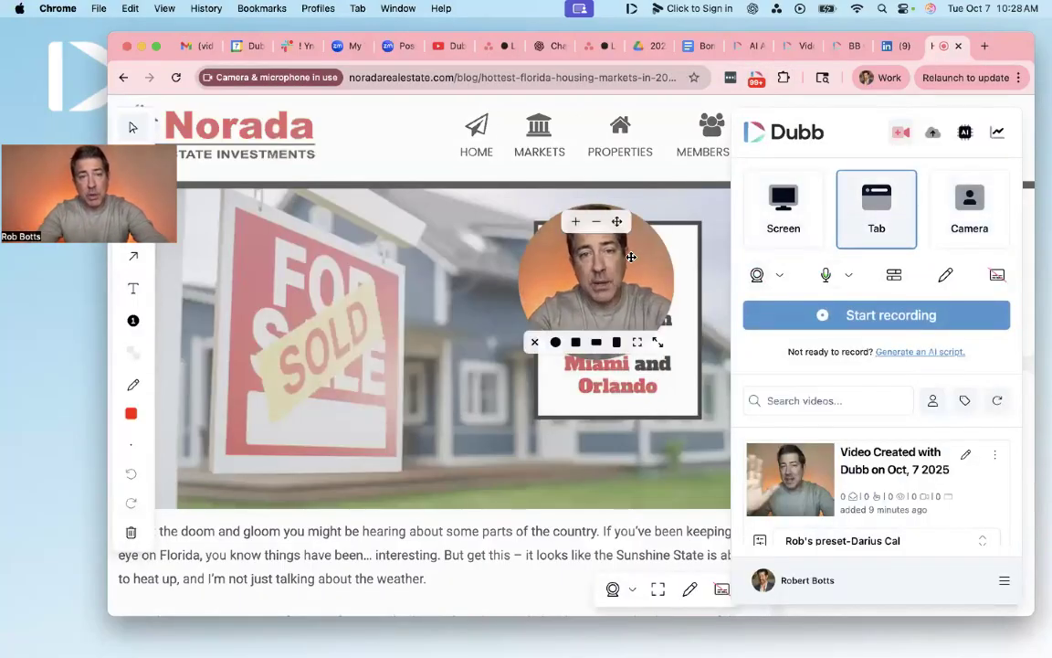
pyautogui.moveTo(630, 264); pyautogui.dragTo(420, 267)
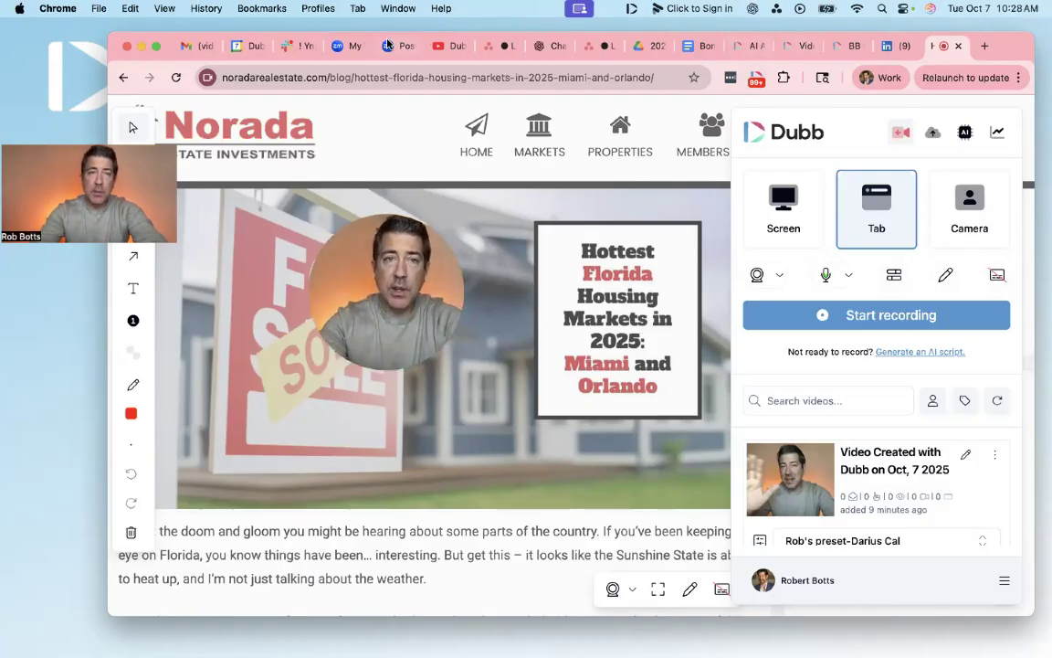
# Examine the starred Gmail examples of on-page webcam videos, comparing the county price table email with the real estate market update email.
pyautogui.click(204, 47)
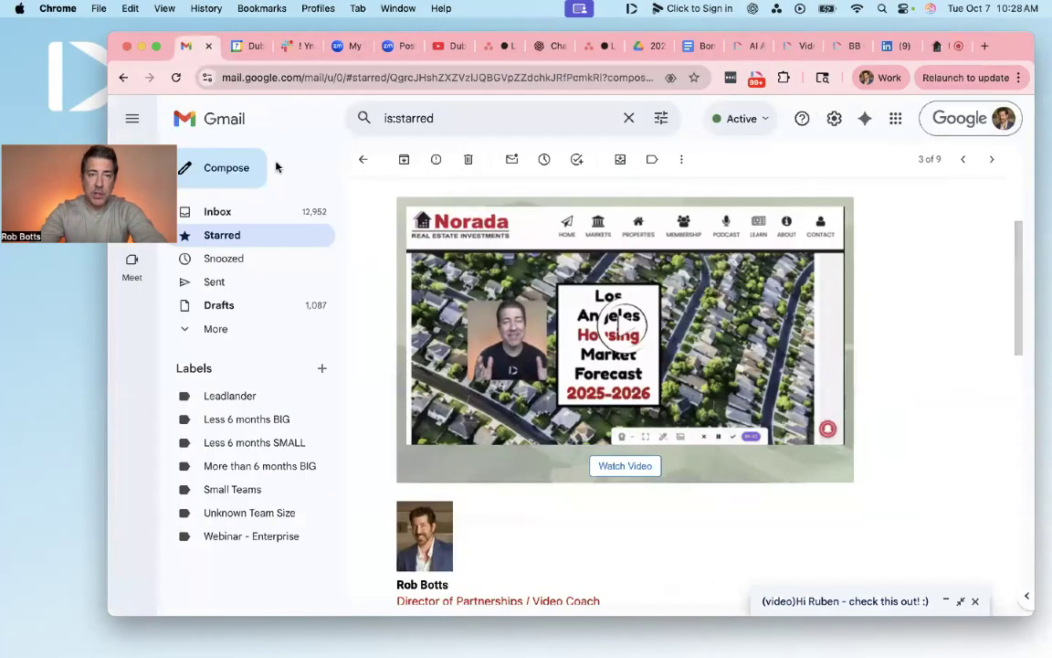
pyautogui.click(242, 232)
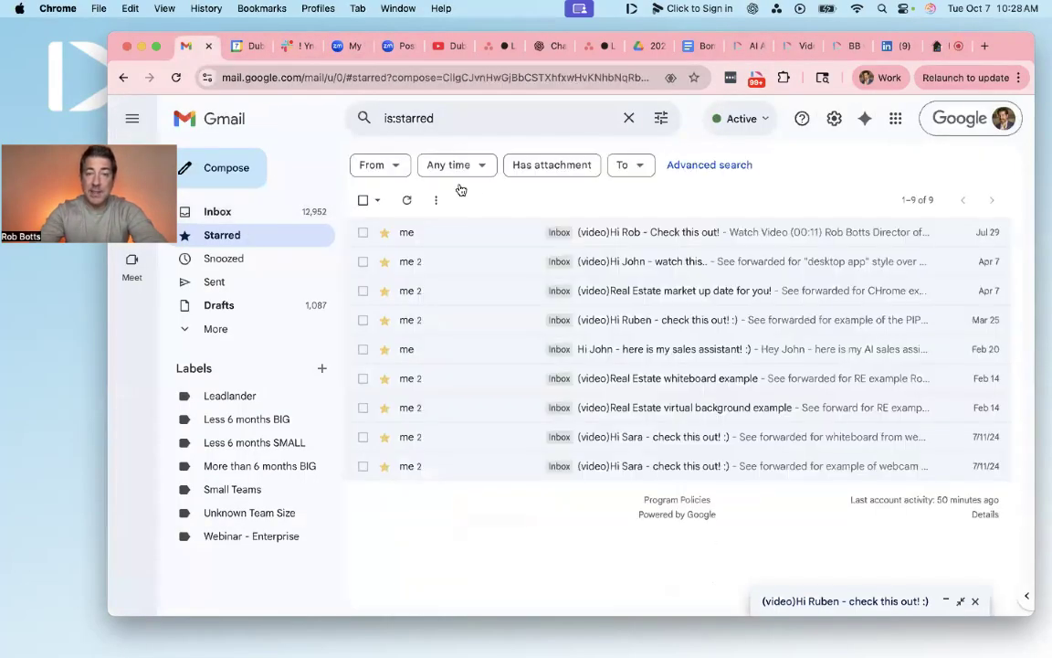
pyautogui.click(712, 243)
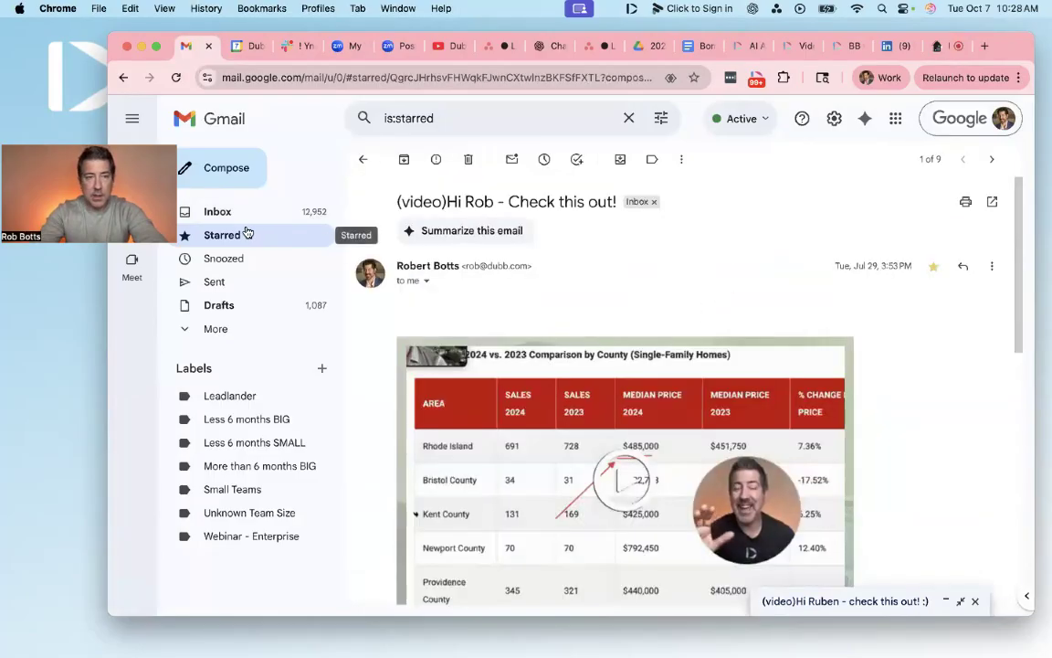
pyautogui.scroll(-3, 540, 295)
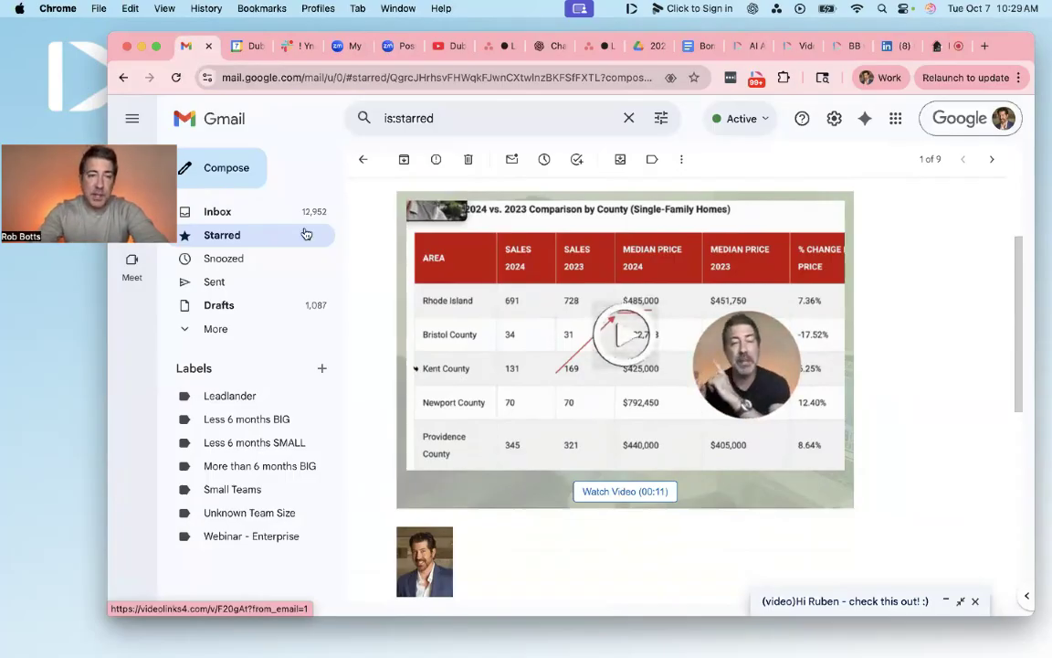
pyautogui.click(239, 235)
pyautogui.click(666, 290)
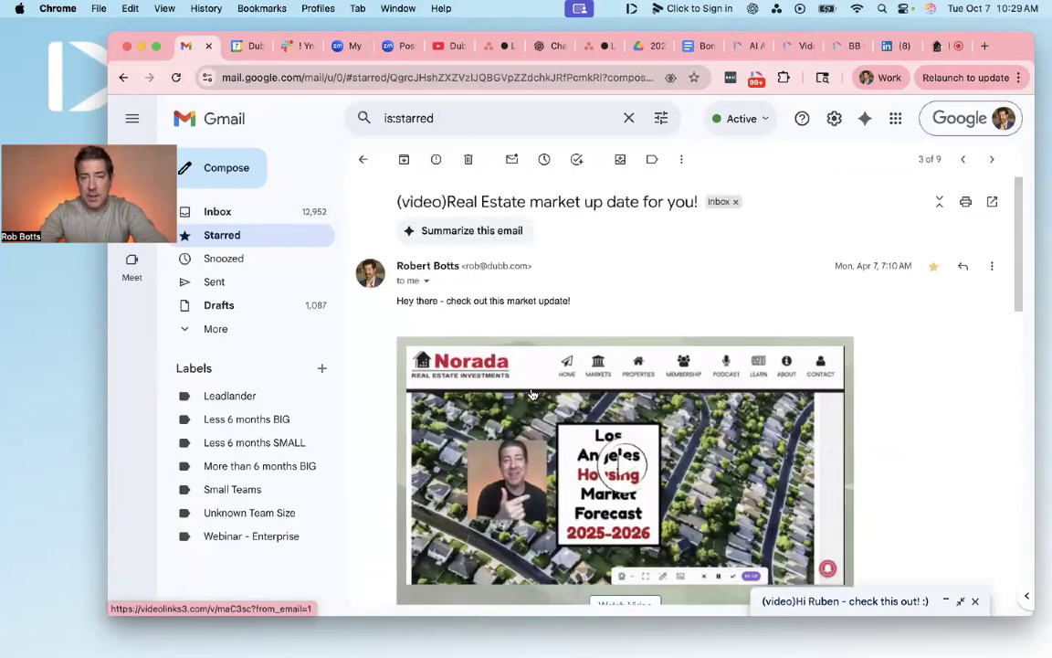
pyautogui.scroll(-3, 503, 344)
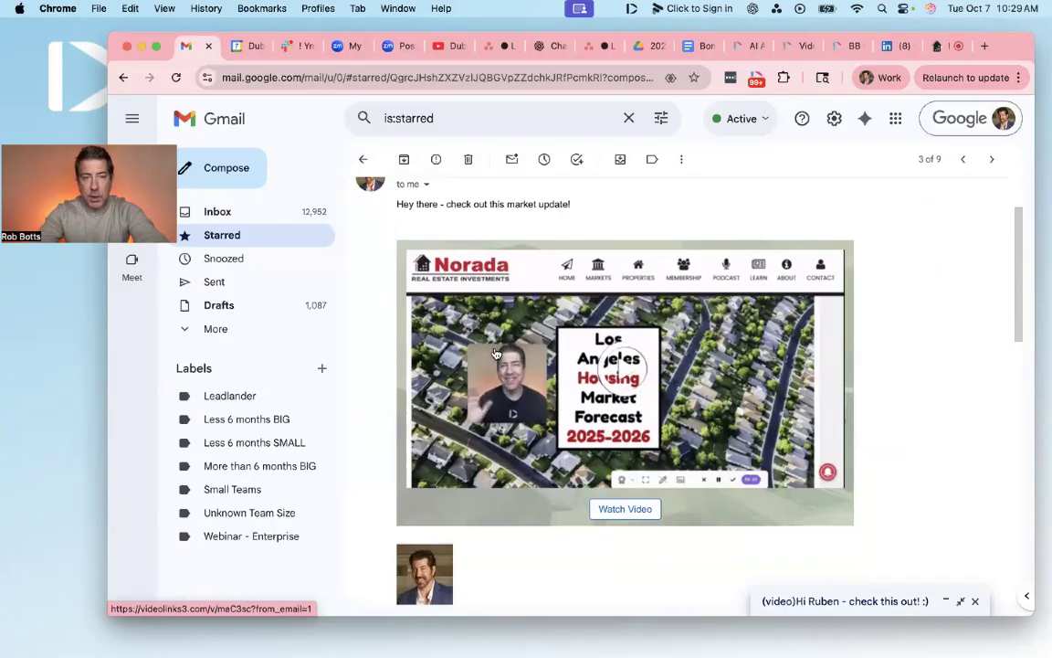
pyautogui.click(244, 237)
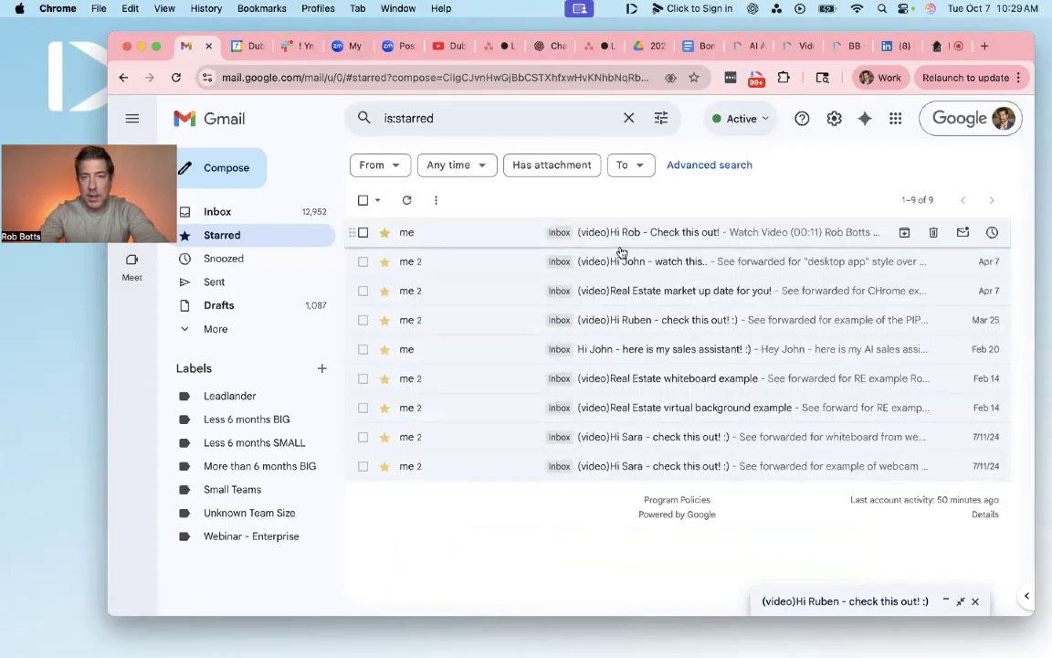
pyautogui.click(666, 232)
pyautogui.scroll(-3, 680, 338)
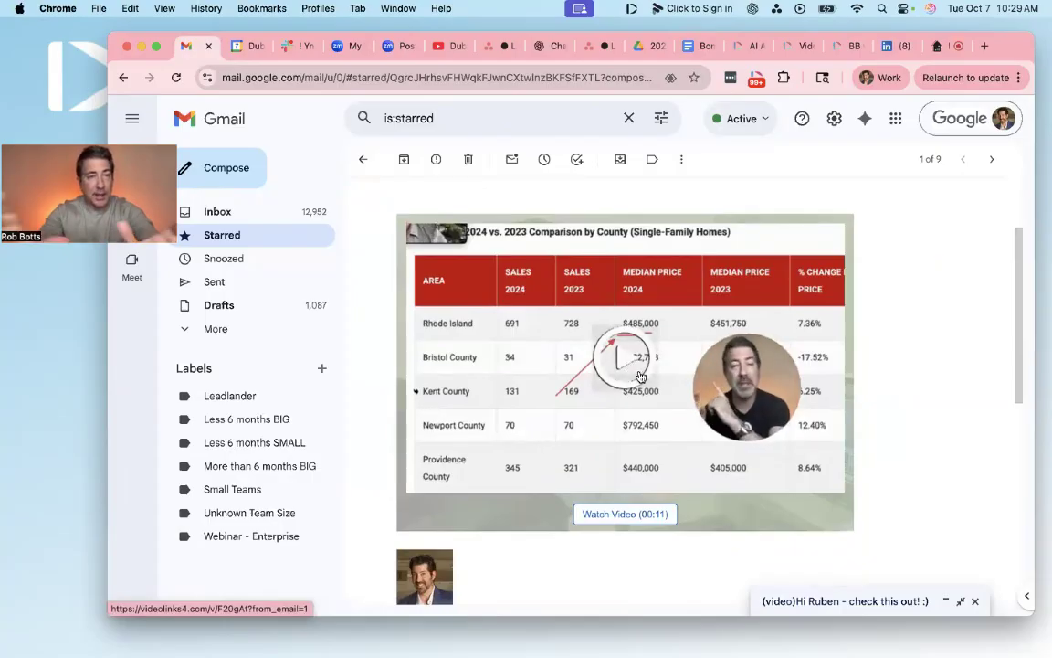
# Return to the Norada Florida housing article, close the Dubb recording panel, and bring up the ranked table of top 10 markets.
pyautogui.click(935, 46)
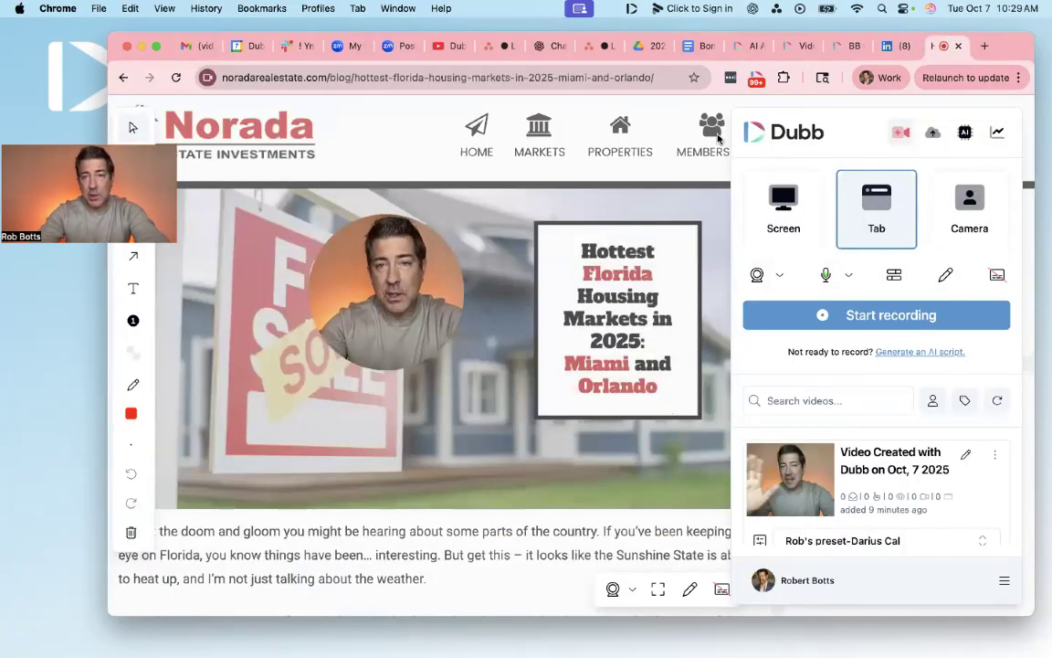
pyautogui.click(757, 82)
pyautogui.scroll(-10, 649, 299)
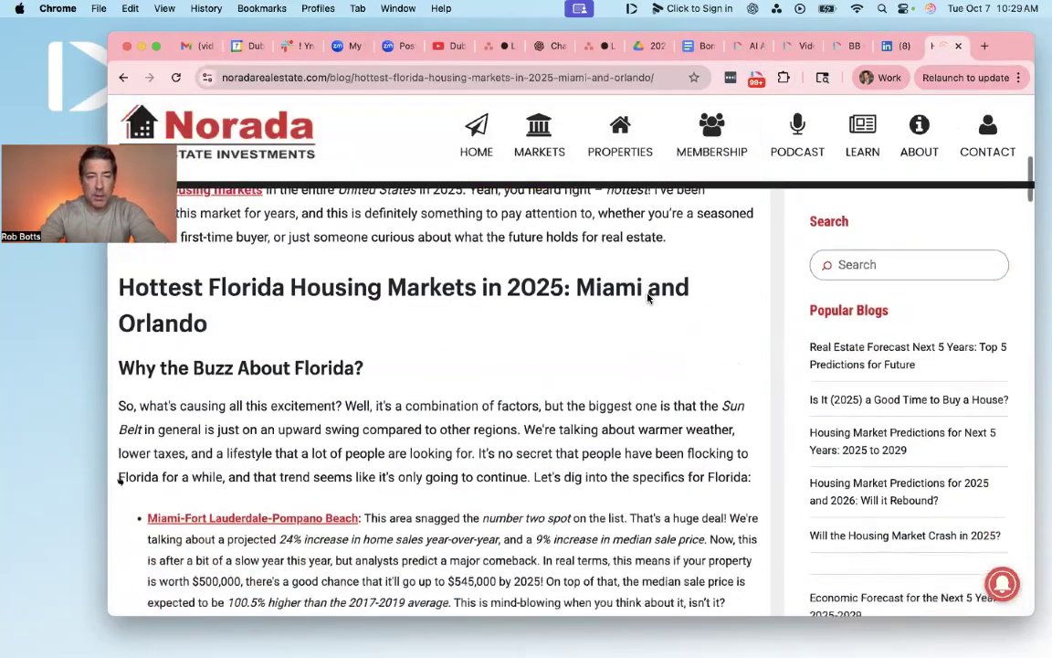
pyautogui.scroll(-10, 648, 299)
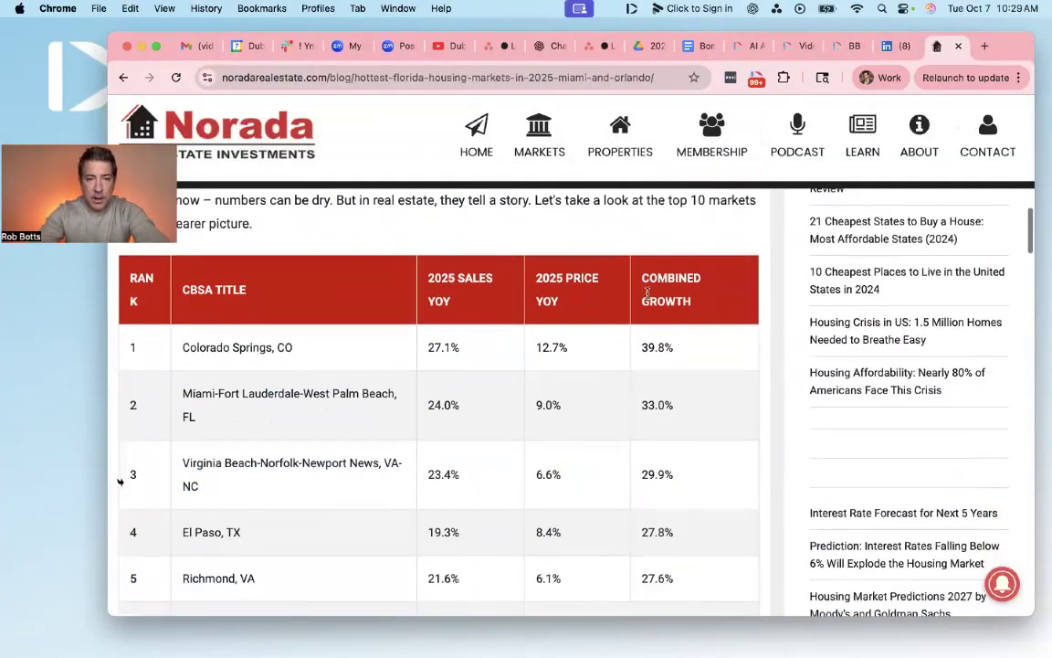
pyautogui.scroll(1, 565, 334)
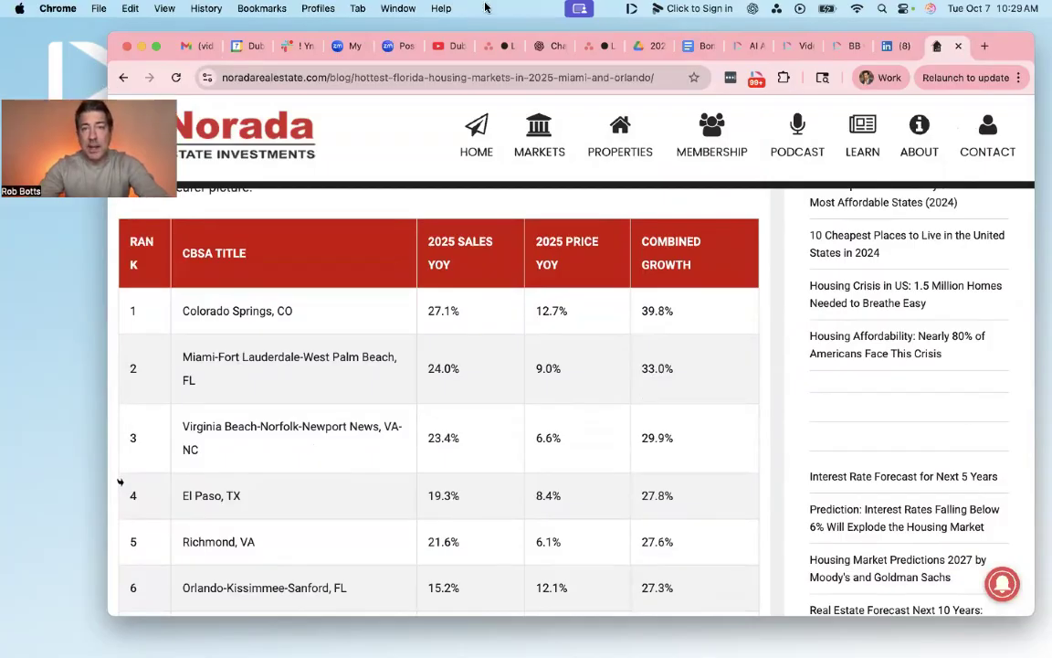
# Switch to the Dubb desktop app through its quick menu and open the screen recorder.
pyautogui.click(633, 9)
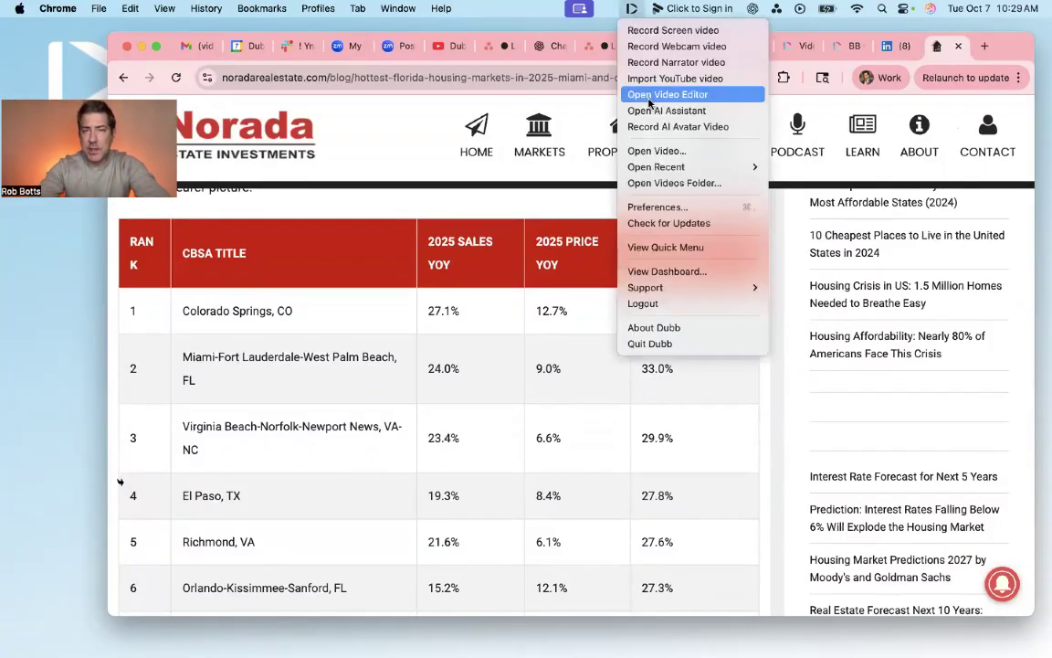
pyautogui.click(662, 248)
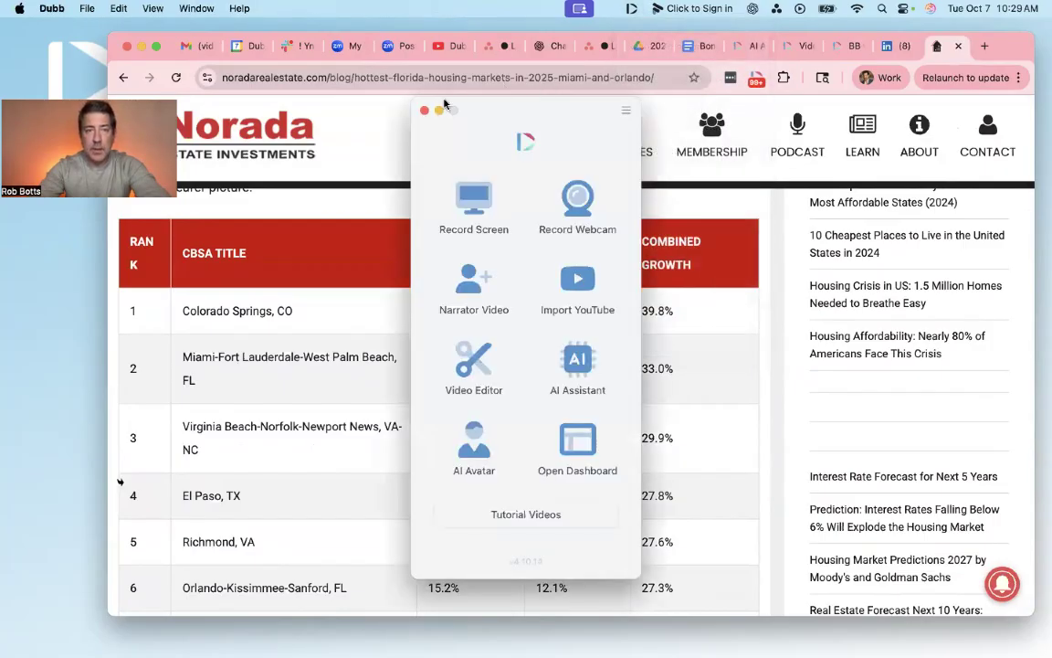
pyautogui.click(473, 203)
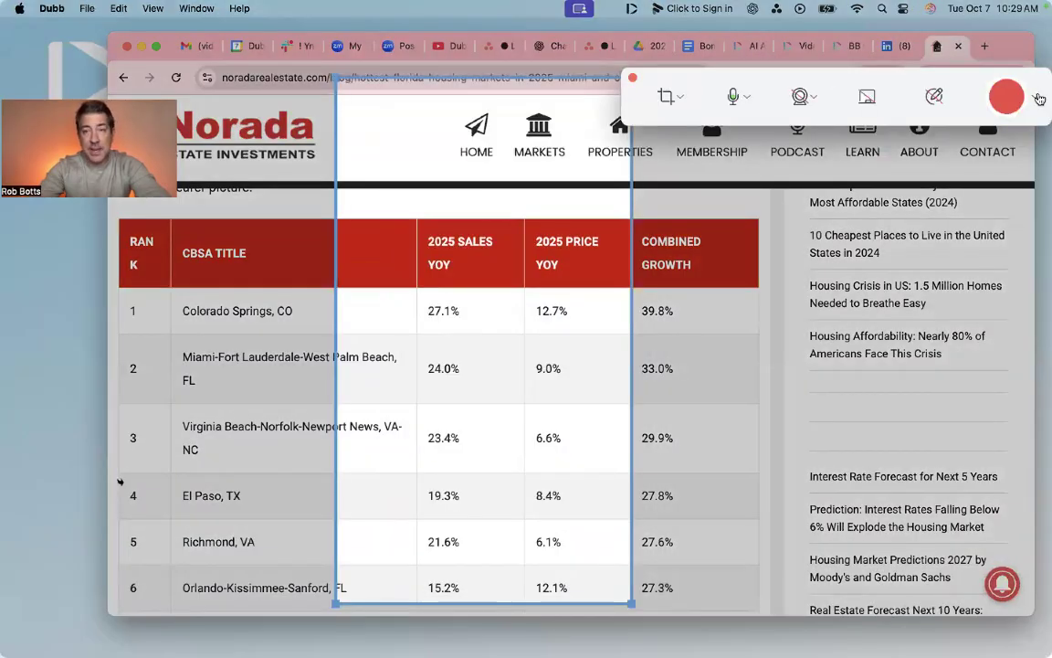
# Change the recorder option that requires a restart, restart Dubb, and reposition its quick menu window.
pyautogui.click(1039, 98)
pyautogui.click(958, 104)
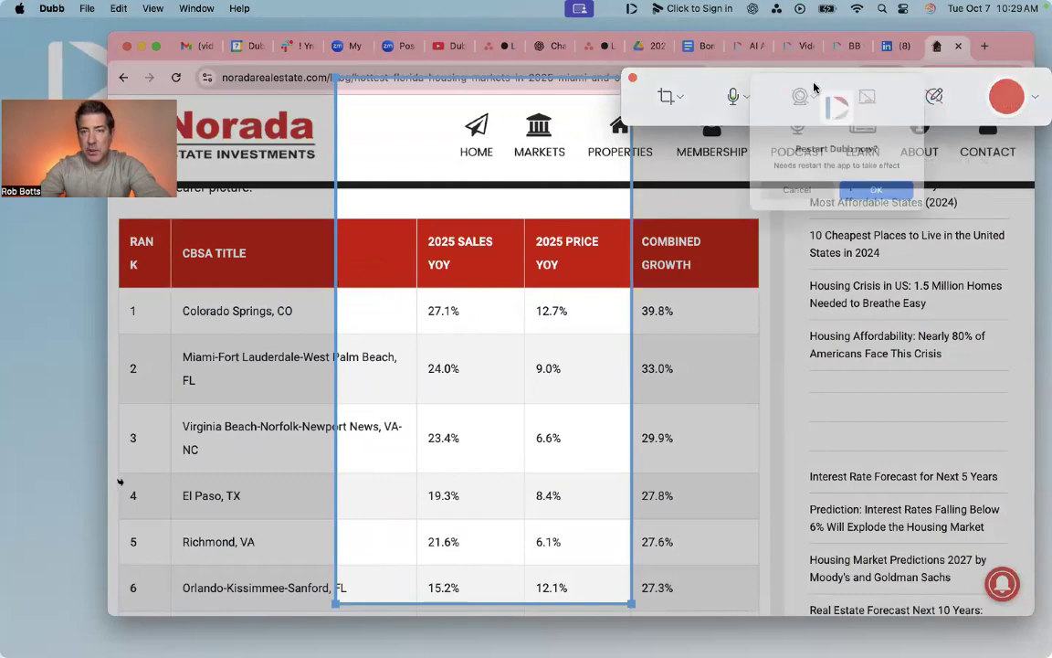
pyautogui.click(859, 195)
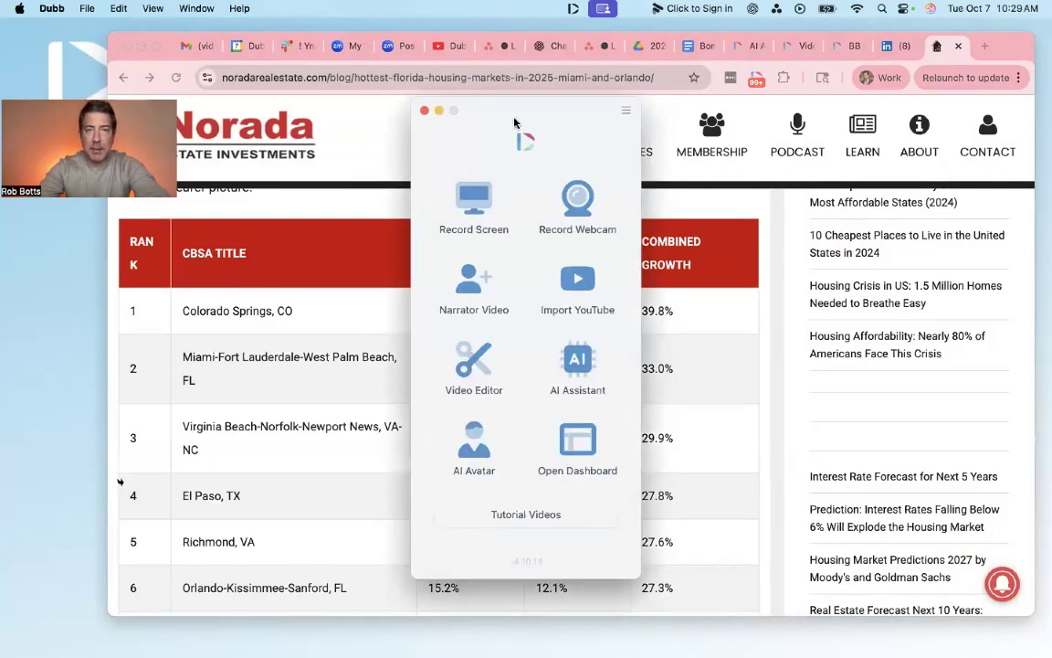
pyautogui.moveTo(484, 106); pyautogui.dragTo(557, 85)
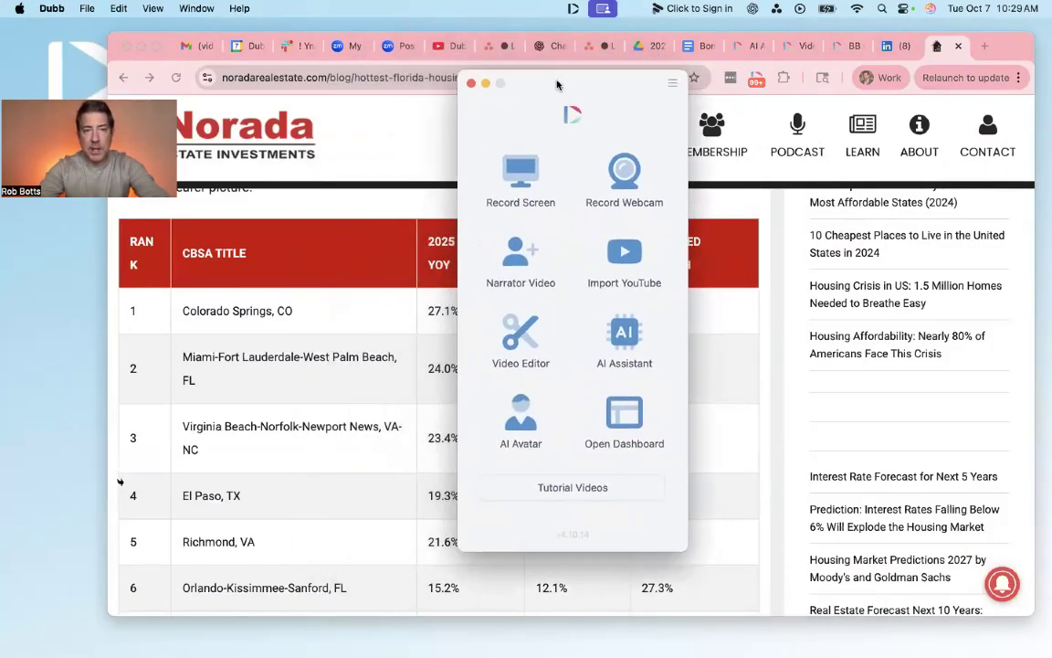
# Start a narrator video using the 16-second "Video Created with Dubb on Oct, 6 2025" clip as the narrator.
pyautogui.click(522, 253)
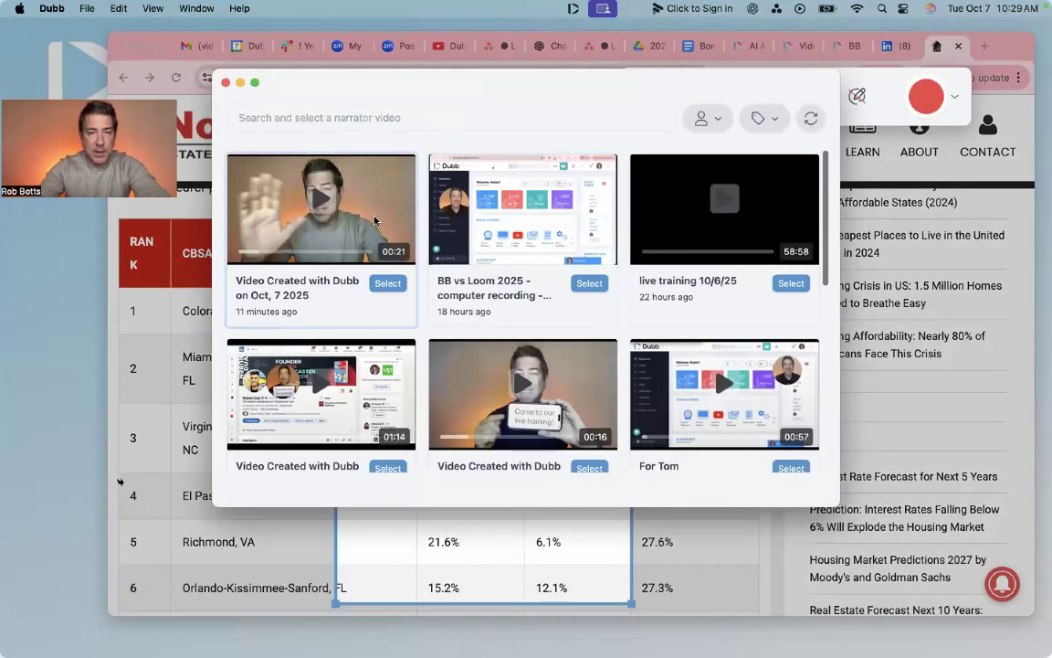
pyautogui.scroll(-2, 512, 311)
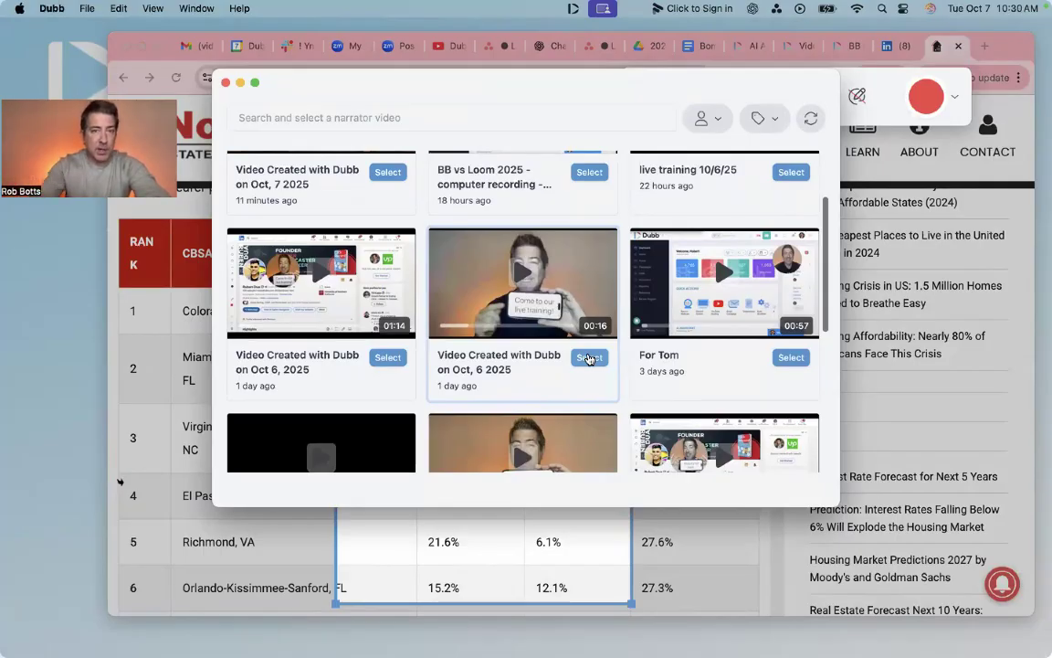
pyautogui.click(587, 359)
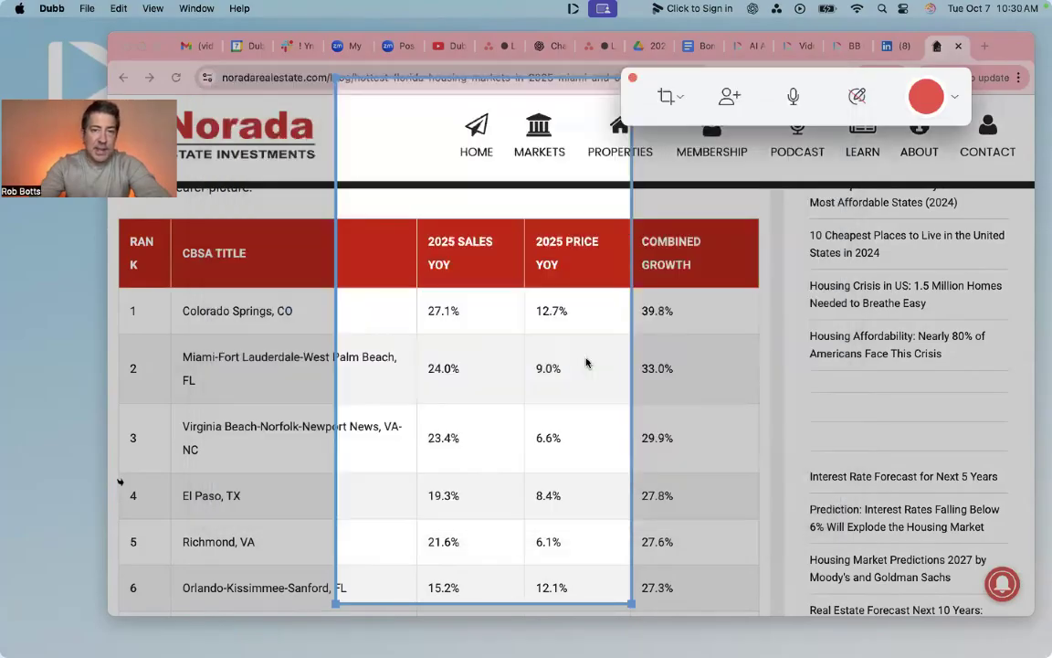
# Make the narrator overlay circular and place it over the table's Combined Growth column.
pyautogui.moveTo(538, 153); pyautogui.dragTo(502, 222)
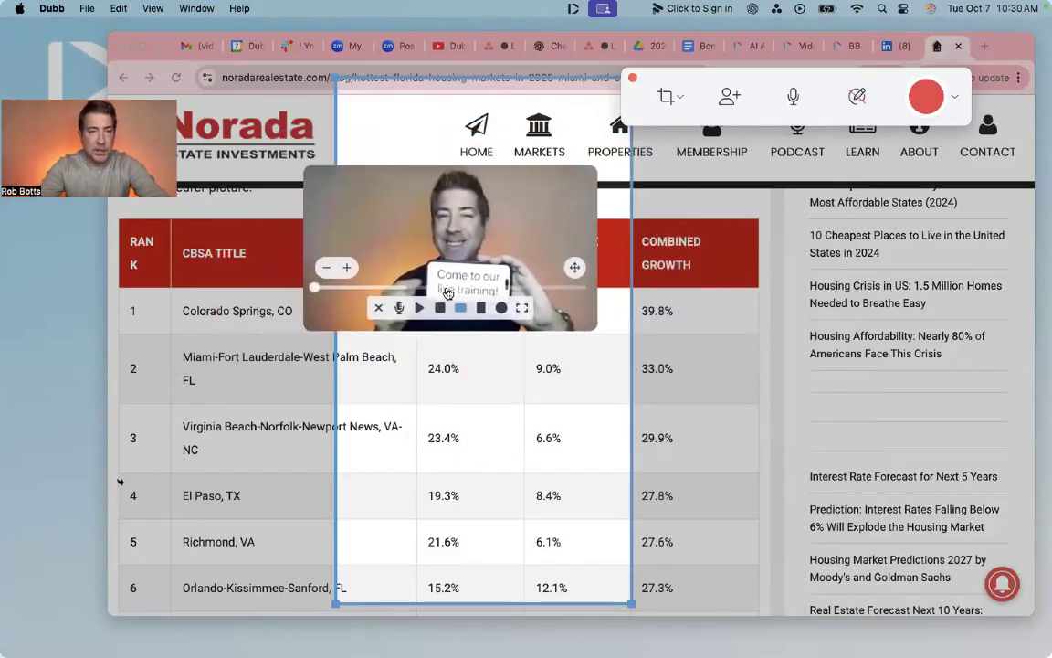
pyautogui.click(501, 308)
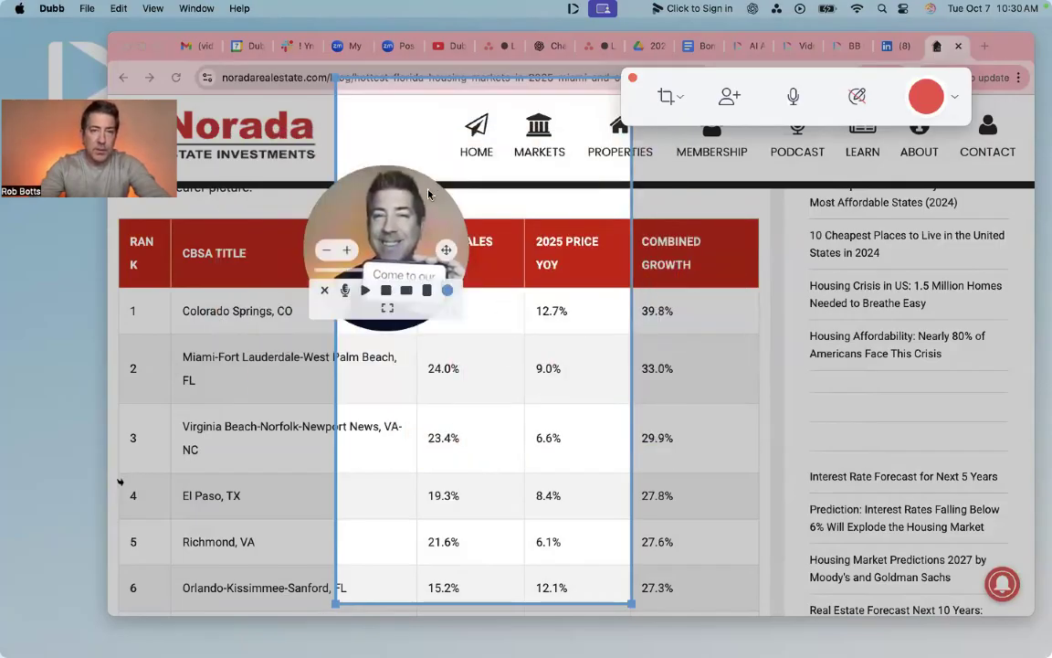
pyautogui.moveTo(385, 173); pyautogui.dragTo(738, 268)
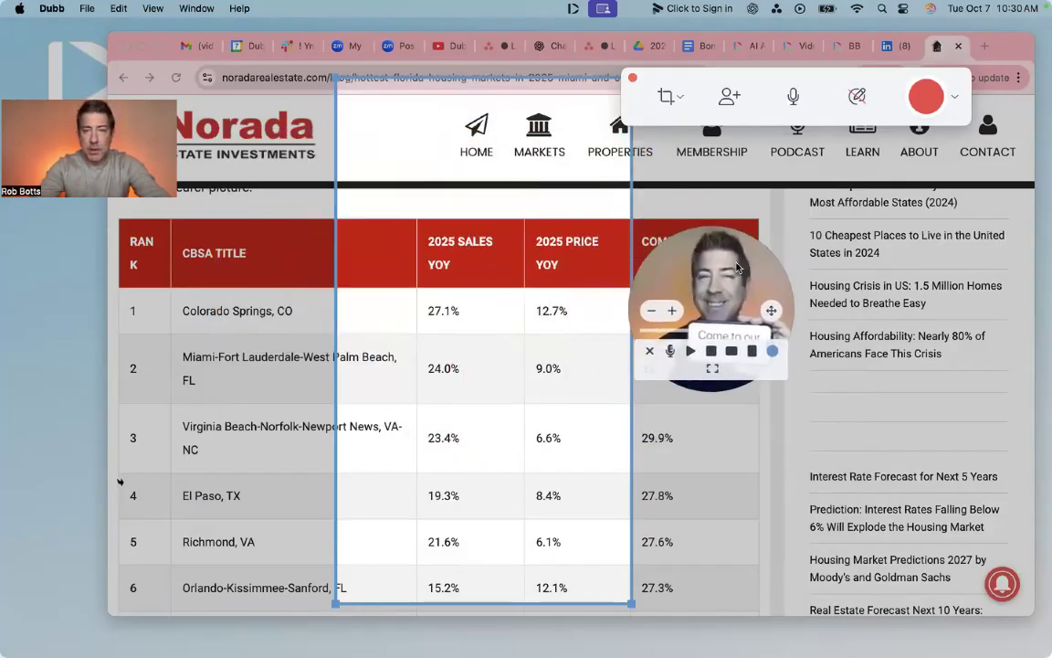
# Try full-screen capture by turning custom size off, shift the narrator bubble further onto the table, and turn custom size back on.
pyautogui.click(669, 97)
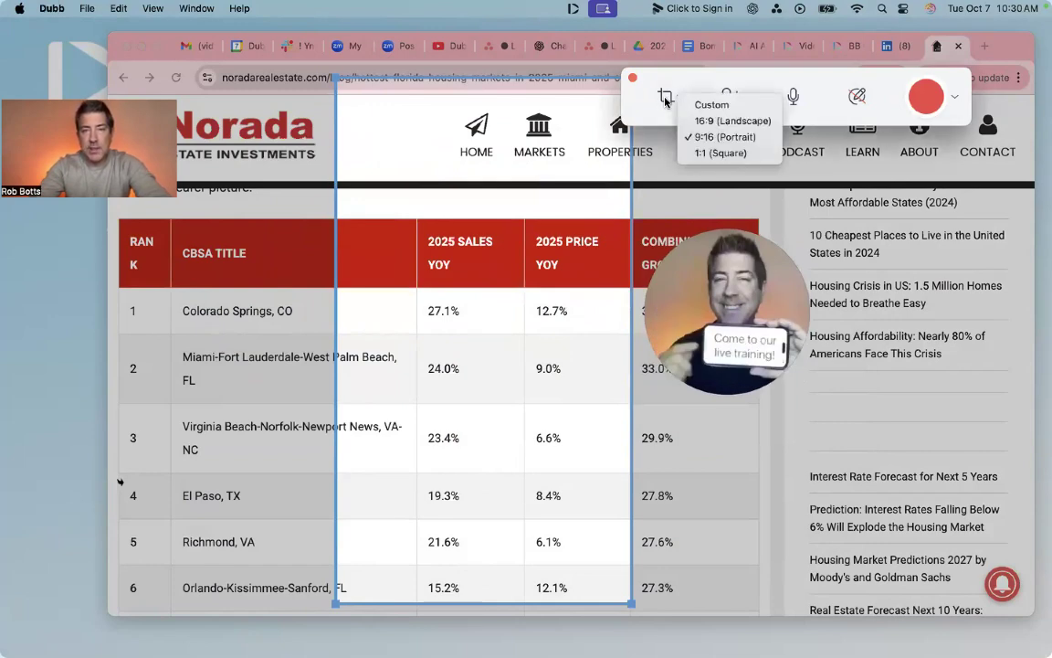
pyautogui.click(666, 99)
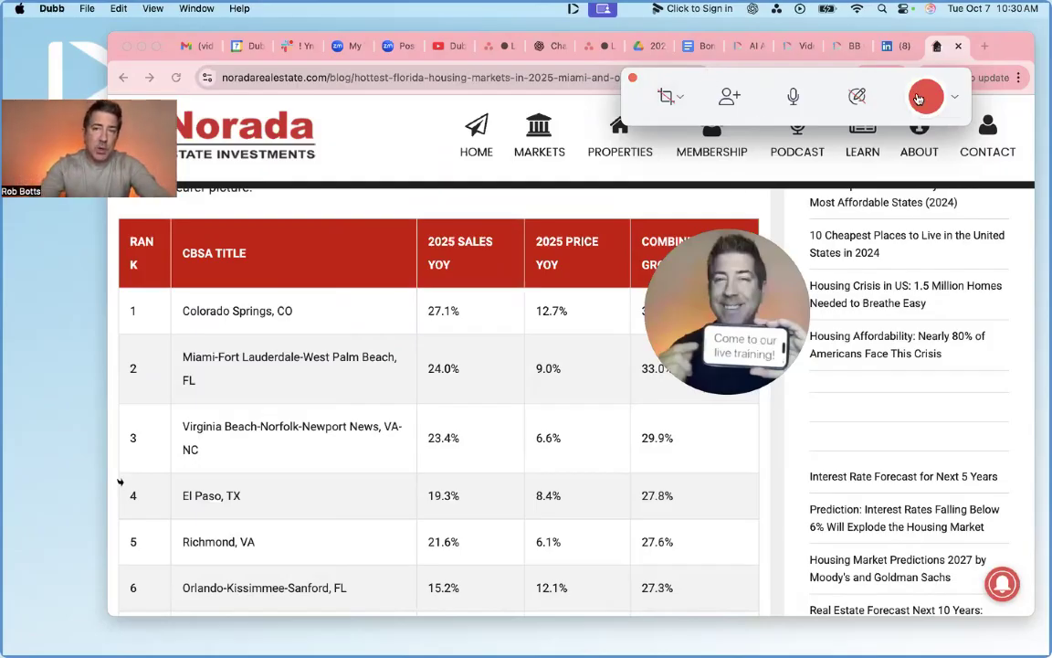
pyautogui.moveTo(758, 272); pyautogui.dragTo(692, 294)
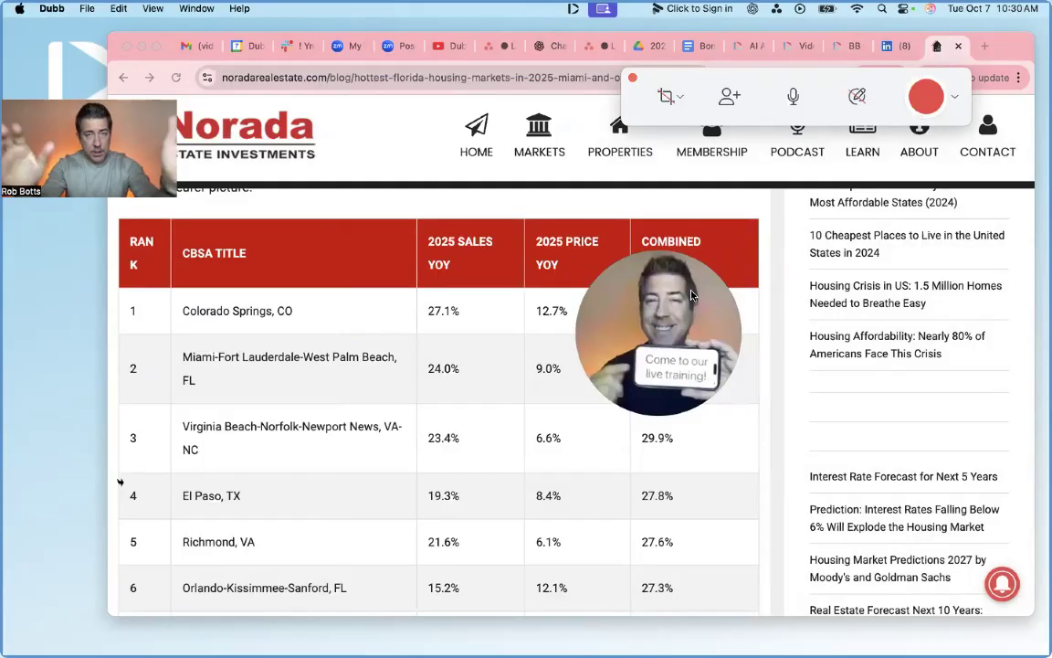
pyautogui.click(666, 96)
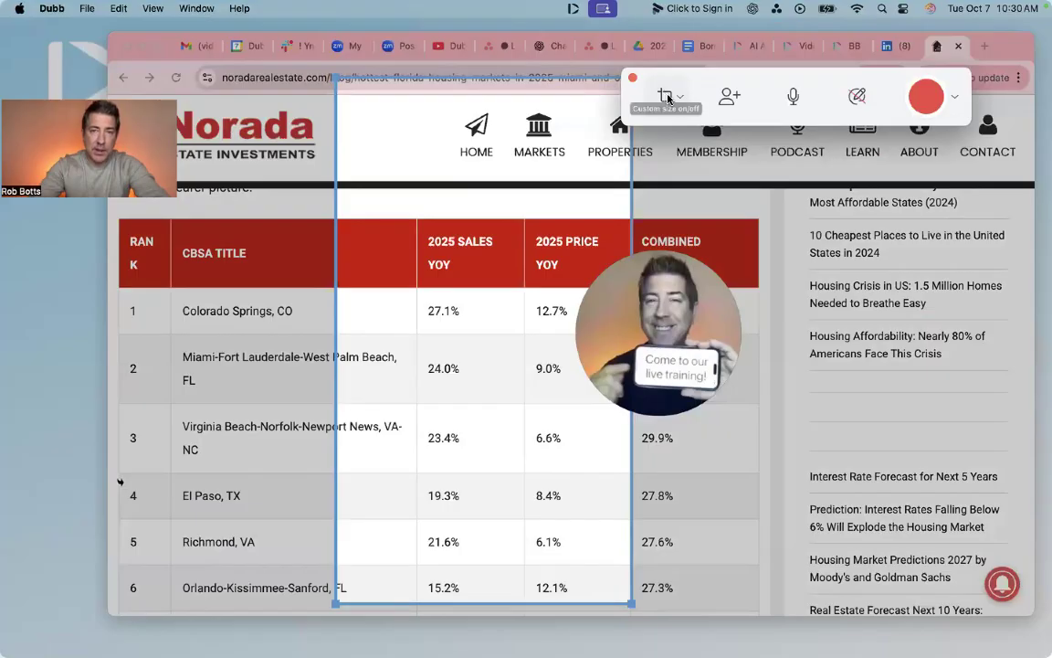
# Set the capture area to 16:9 (Landscape) and switch it to Custom sizing.
pyautogui.click(681, 98)
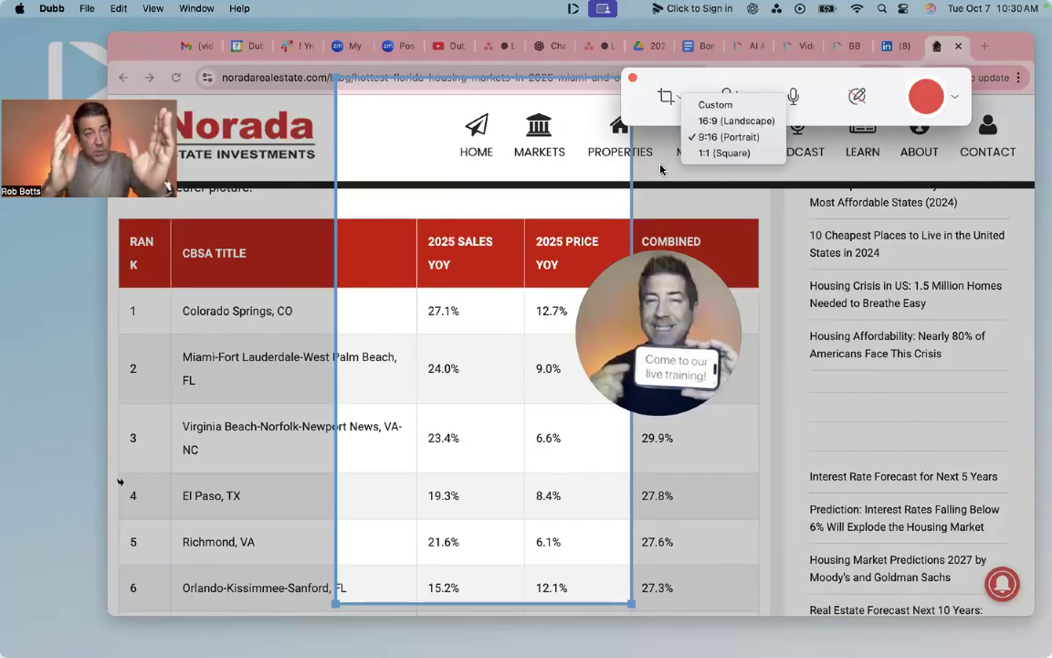
pyautogui.click(719, 122)
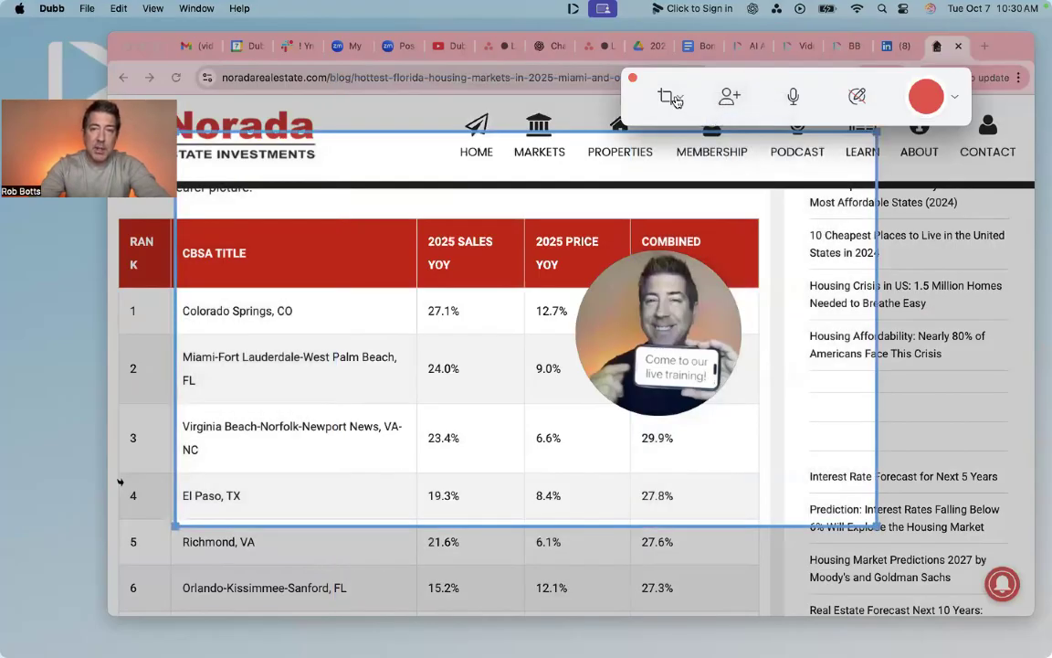
pyautogui.click(681, 98)
pyautogui.click(714, 102)
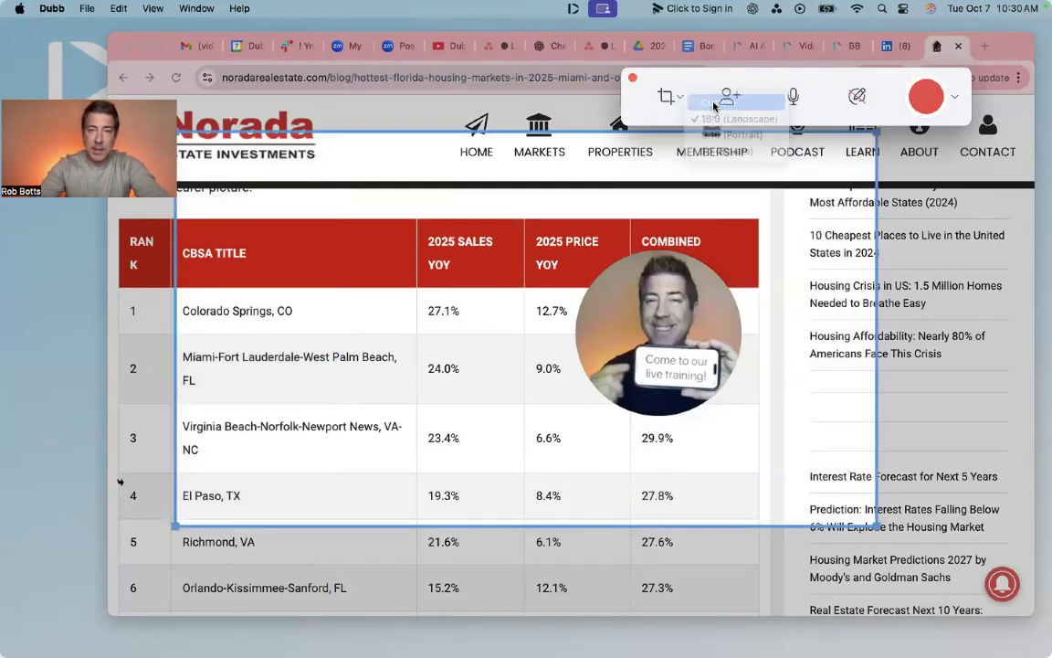
# Fit the capture frame around the market table from its header to the Richmond row, and move the narrator bubble down inside it.
pyautogui.moveTo(527, 136); pyautogui.dragTo(444, 196)
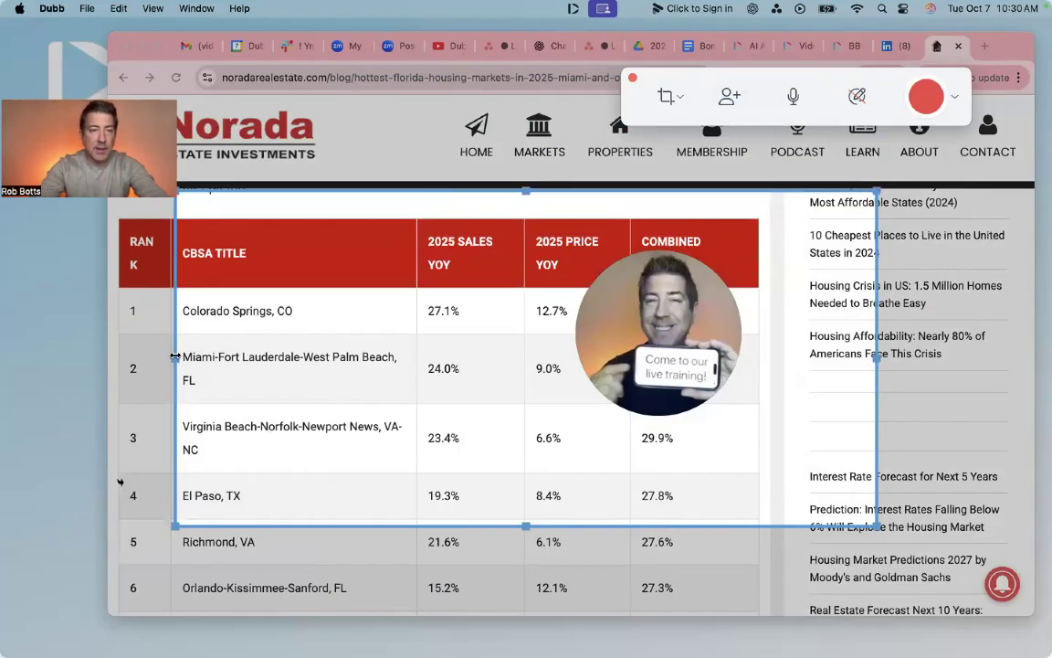
pyautogui.moveTo(175, 357); pyautogui.dragTo(108, 359)
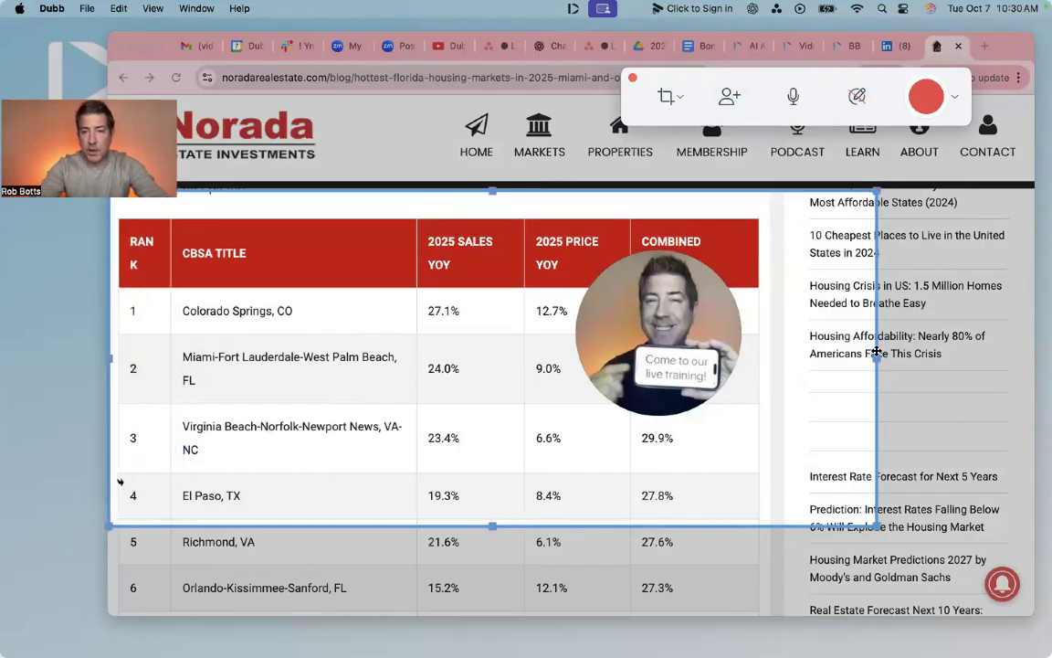
pyautogui.moveTo(877, 352); pyautogui.dragTo(759, 377)
pyautogui.moveTo(682, 316)
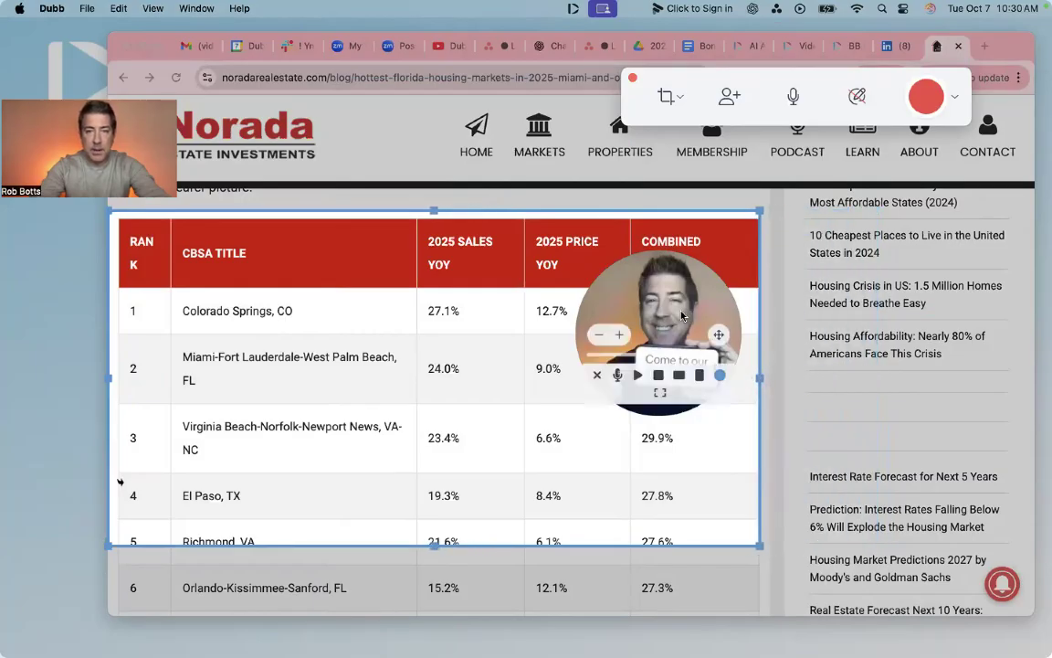
pyautogui.moveTo(682, 316); pyautogui.dragTo(657, 409)
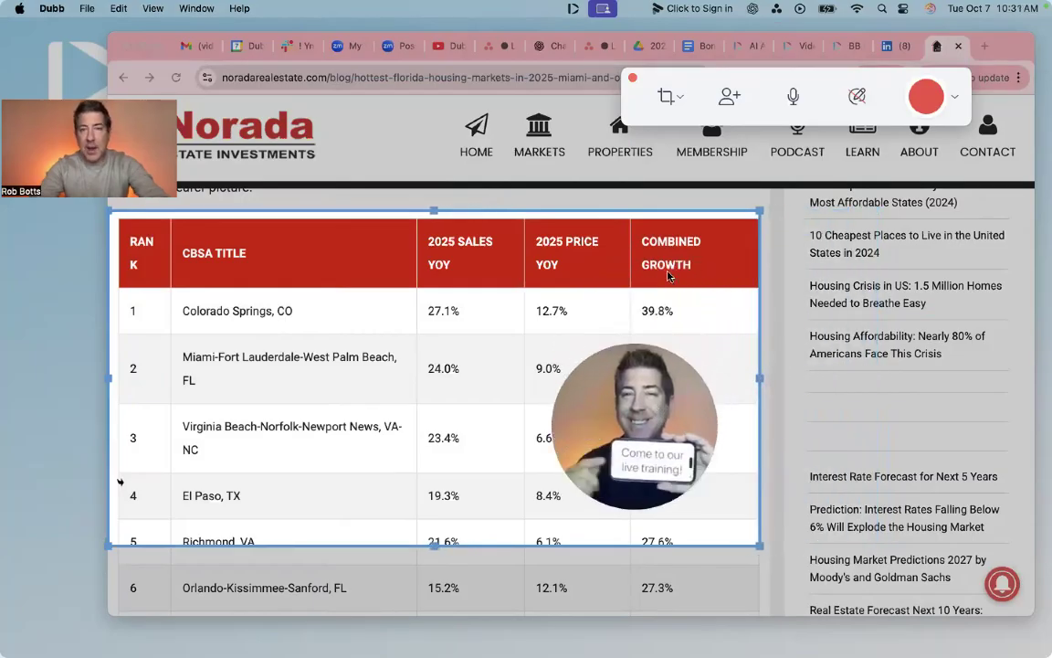
# Enable the drawing tools, add two red arrows and a circle marking Miami's 24.0%, and move the drawing toolbar off the table.
pyautogui.click(857, 98)
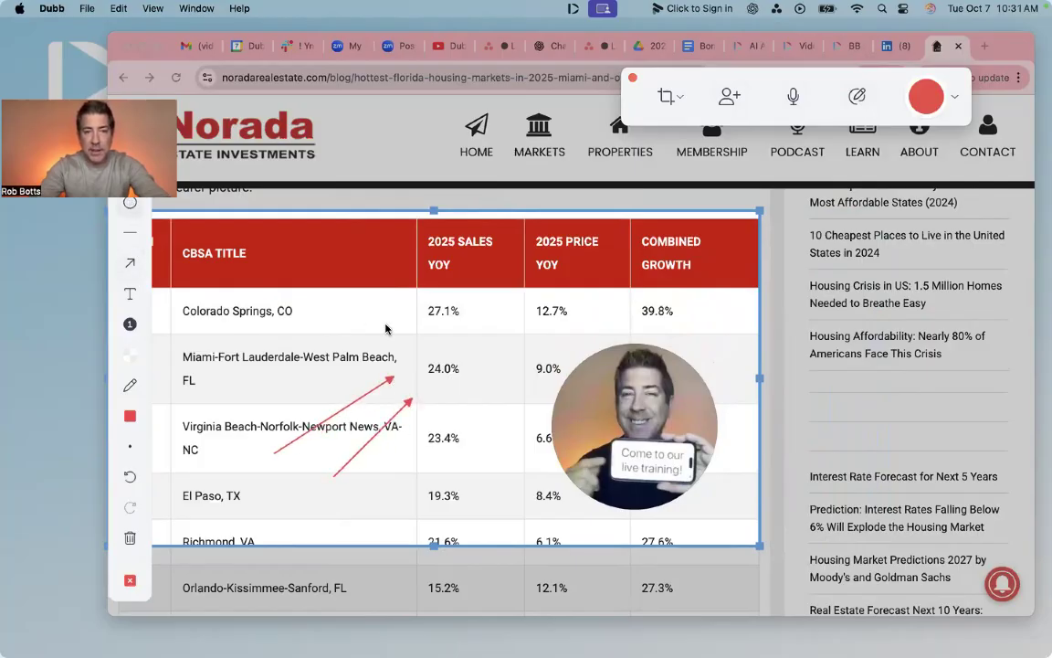
pyautogui.moveTo(432, 360); pyautogui.dragTo(485, 408)
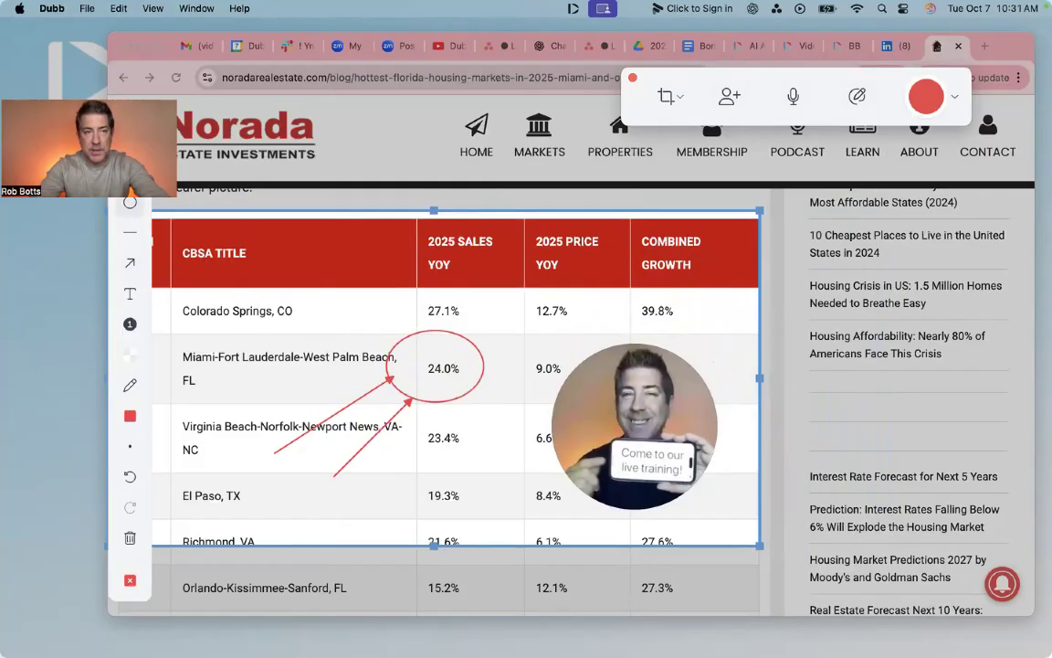
pyautogui.moveTo(129, 560); pyautogui.dragTo(78, 568)
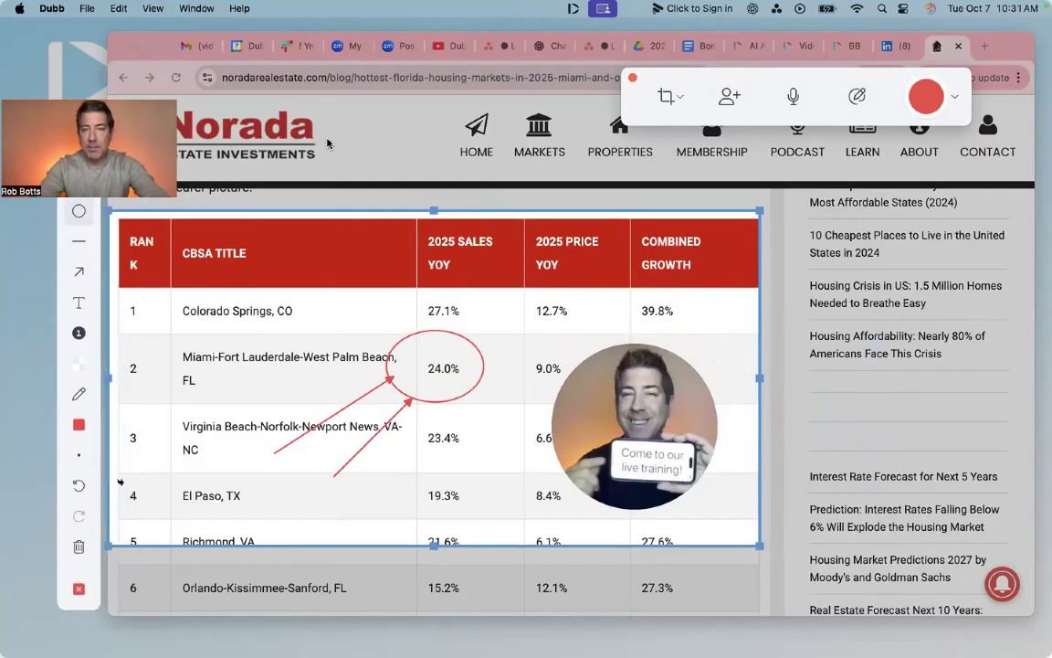
# Record about 5 seconds of the annotated table with the narrator, turn off the drawing tools, finish the recording, and play it back.
pyautogui.click(926, 96)
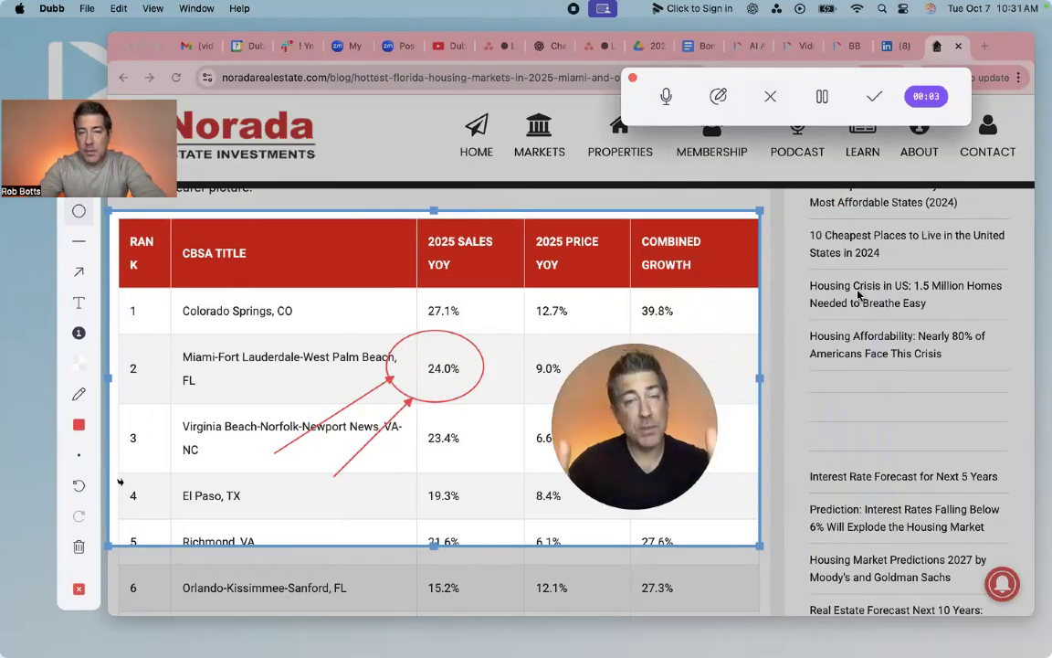
pyautogui.click(822, 97)
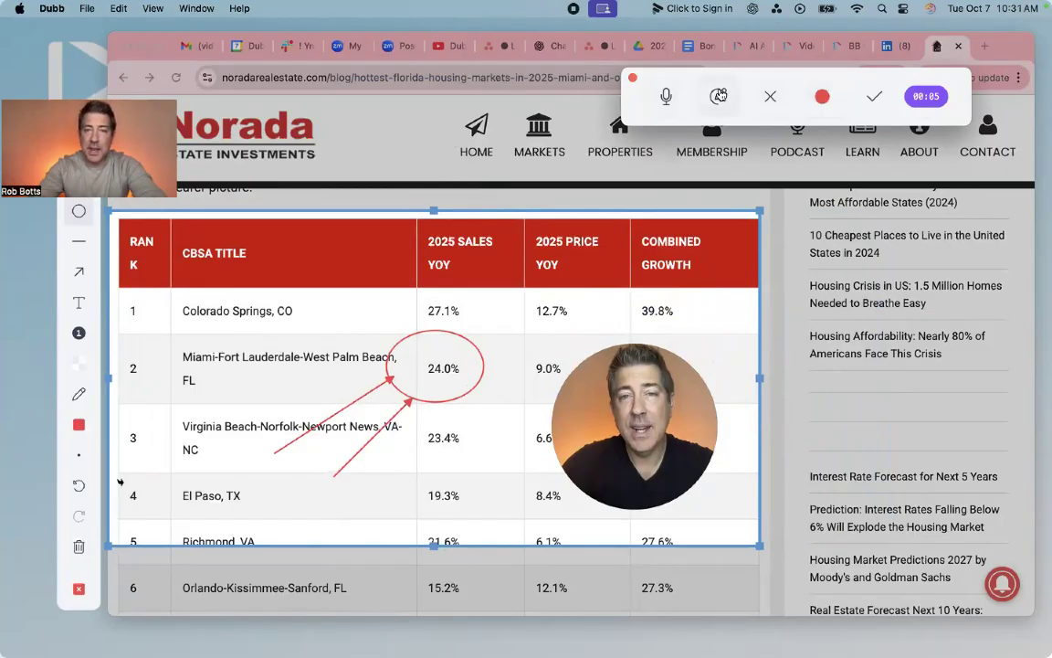
pyautogui.click(720, 95)
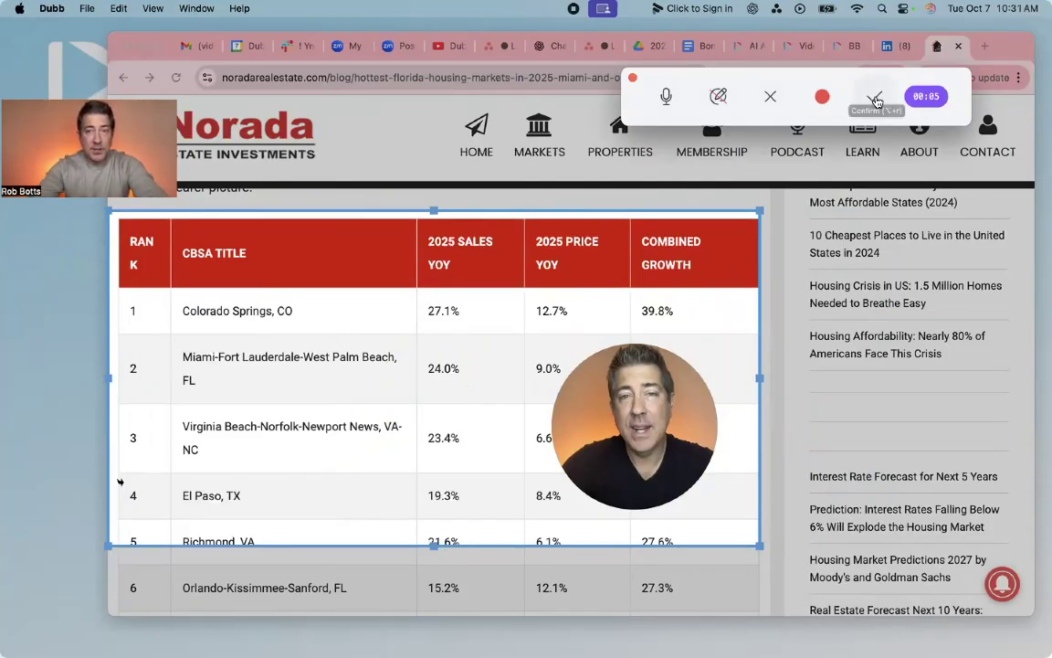
pyautogui.click(875, 96)
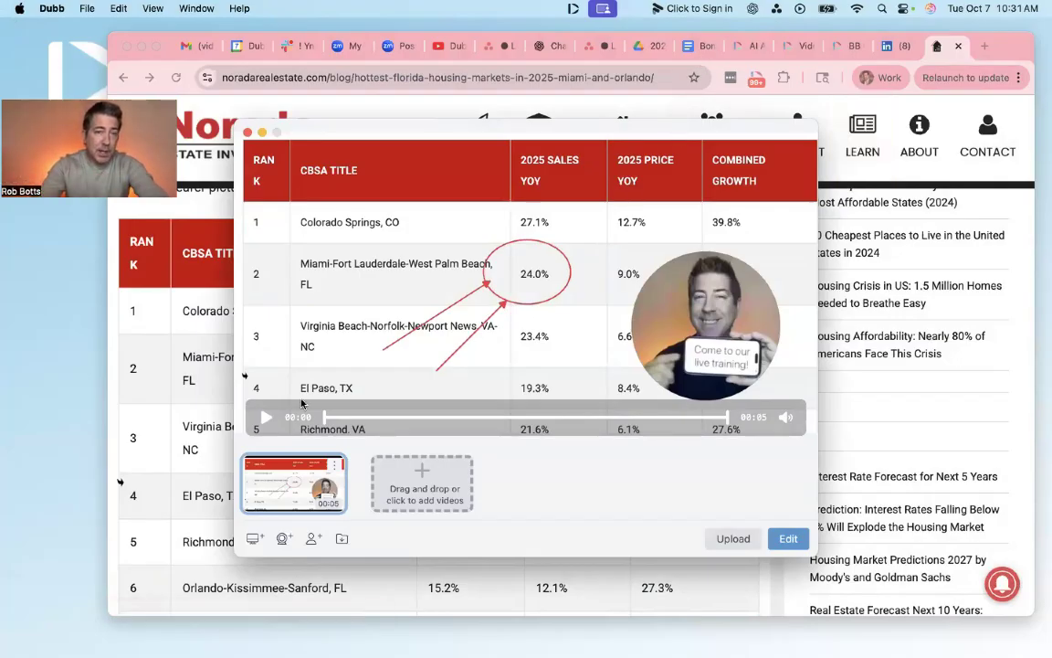
pyautogui.click(265, 419)
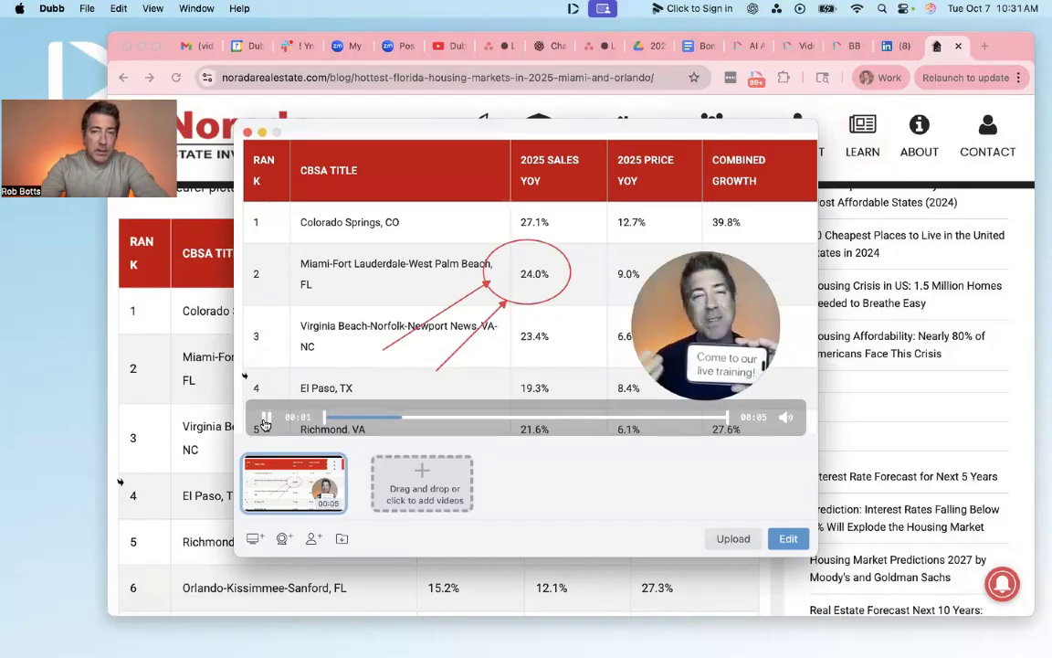
# Pause the playback and record about 3 seconds of webcam video as a second clip.
pyautogui.click(266, 419)
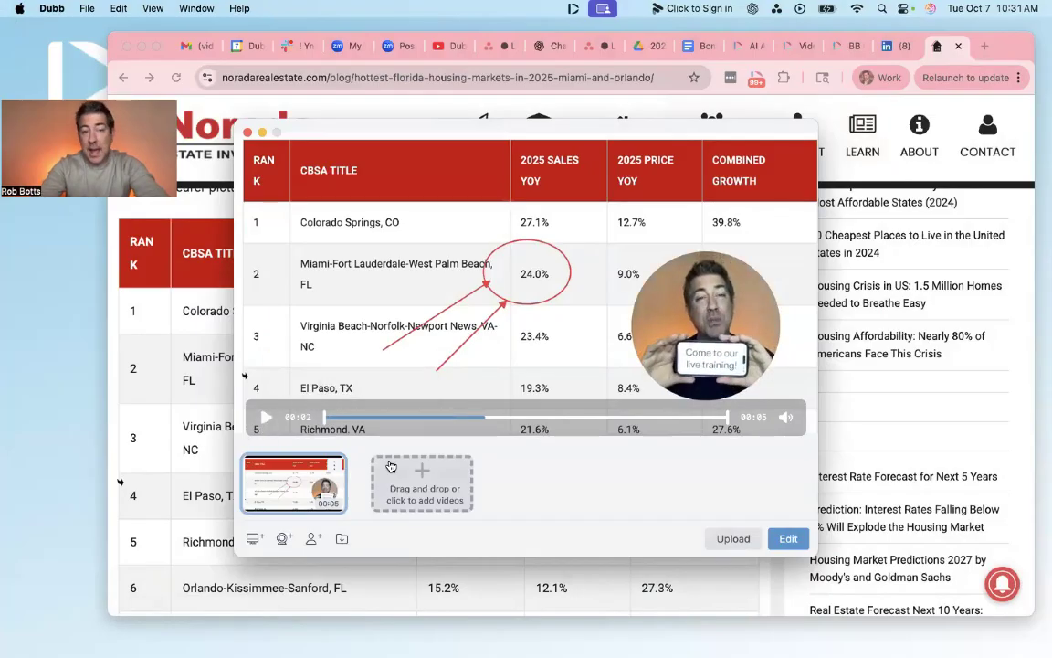
pyautogui.click(283, 539)
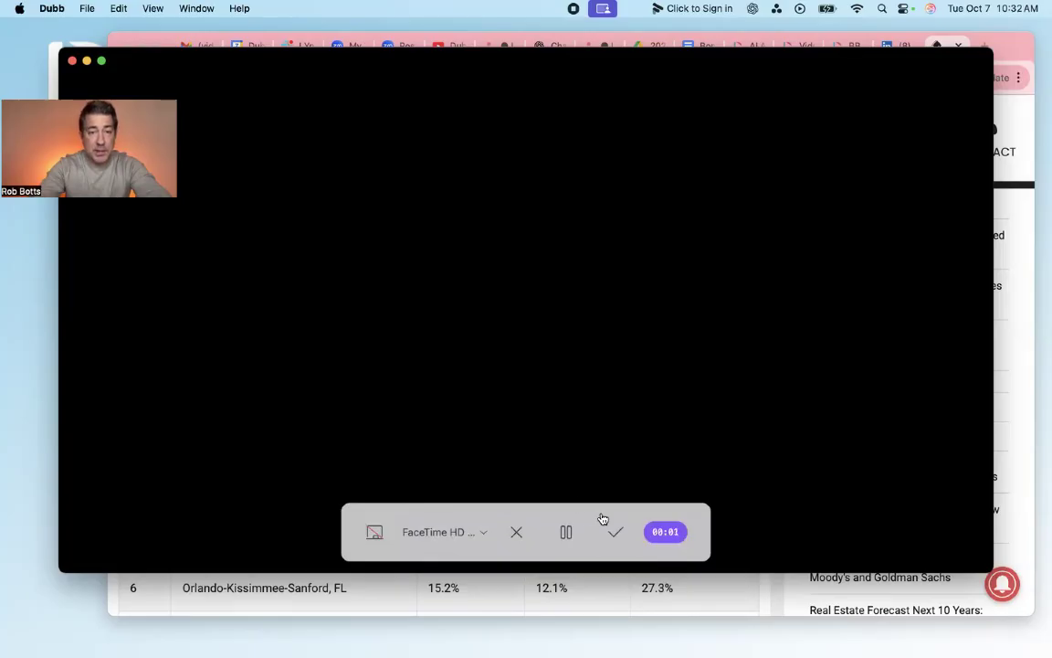
pyautogui.click(617, 534)
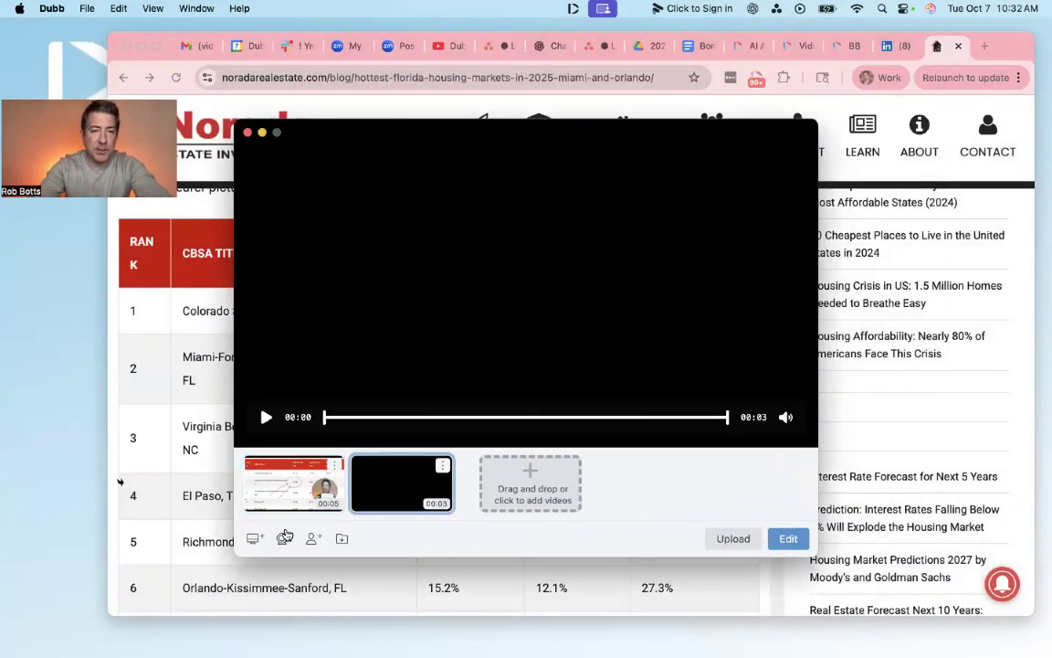
# Record about 5 seconds of webcam video with the FaceTime HD camera as another clip, and delete the black 3-second clip.
pyautogui.click(285, 539)
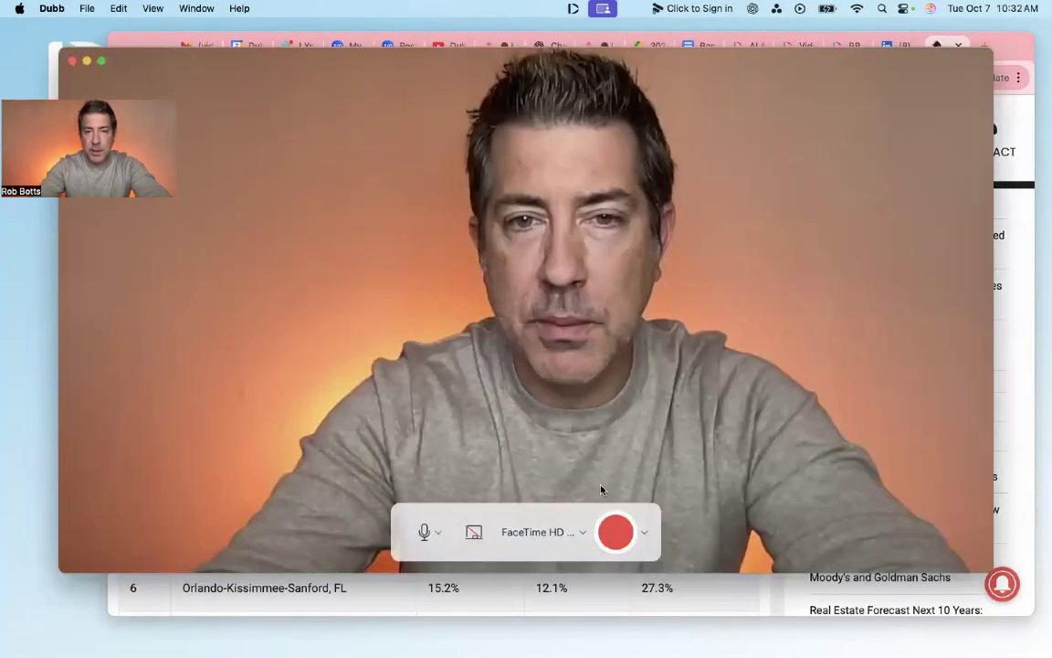
pyautogui.click(615, 534)
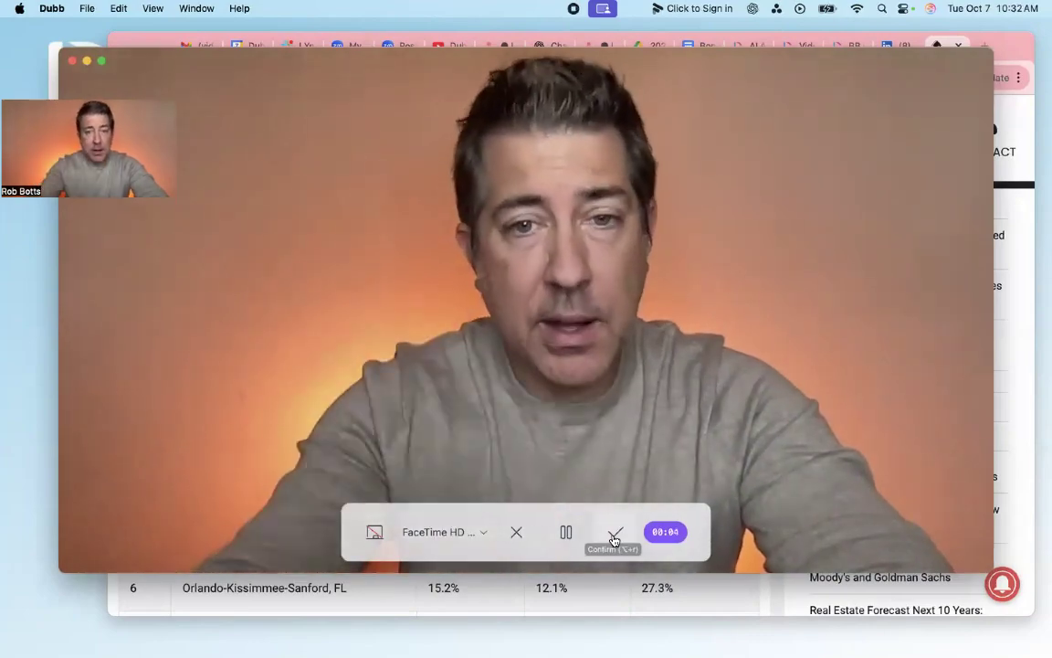
pyautogui.click(616, 530)
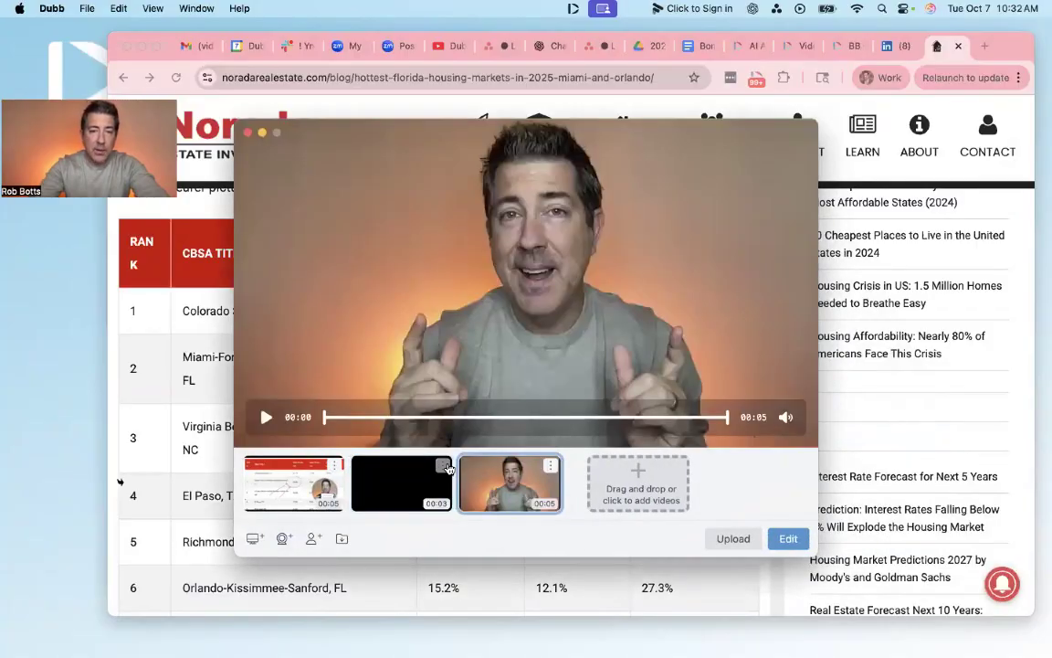
pyautogui.click(443, 467)
pyautogui.click(475, 501)
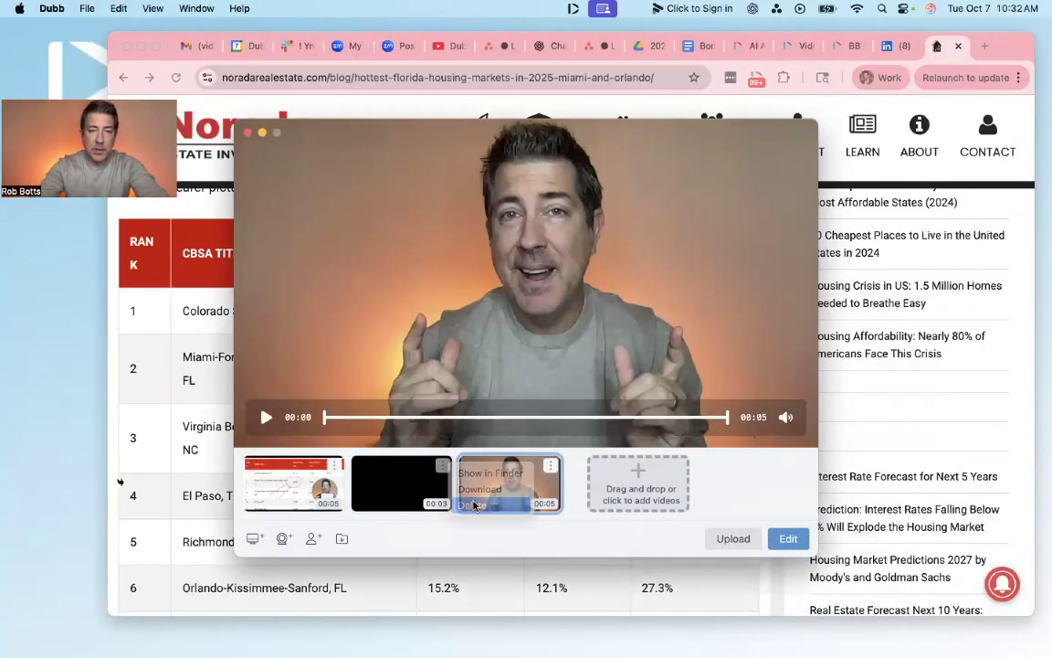
# Preview the annotated table clip and the webcam clip, and open both together in the video editor.
pyautogui.click(325, 479)
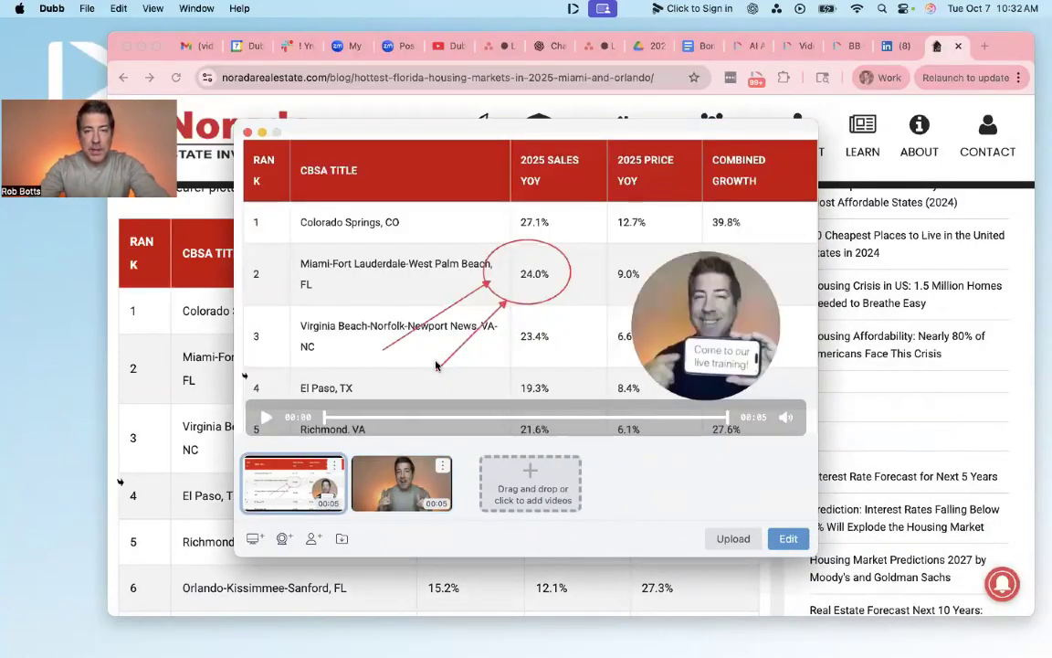
pyautogui.click(398, 482)
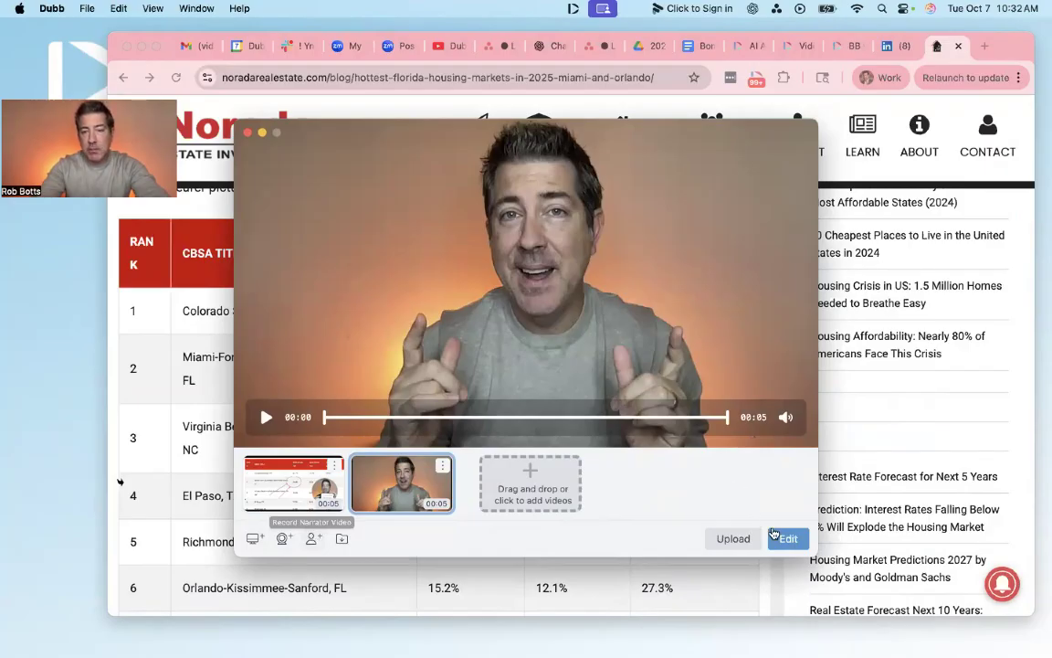
pyautogui.click(781, 538)
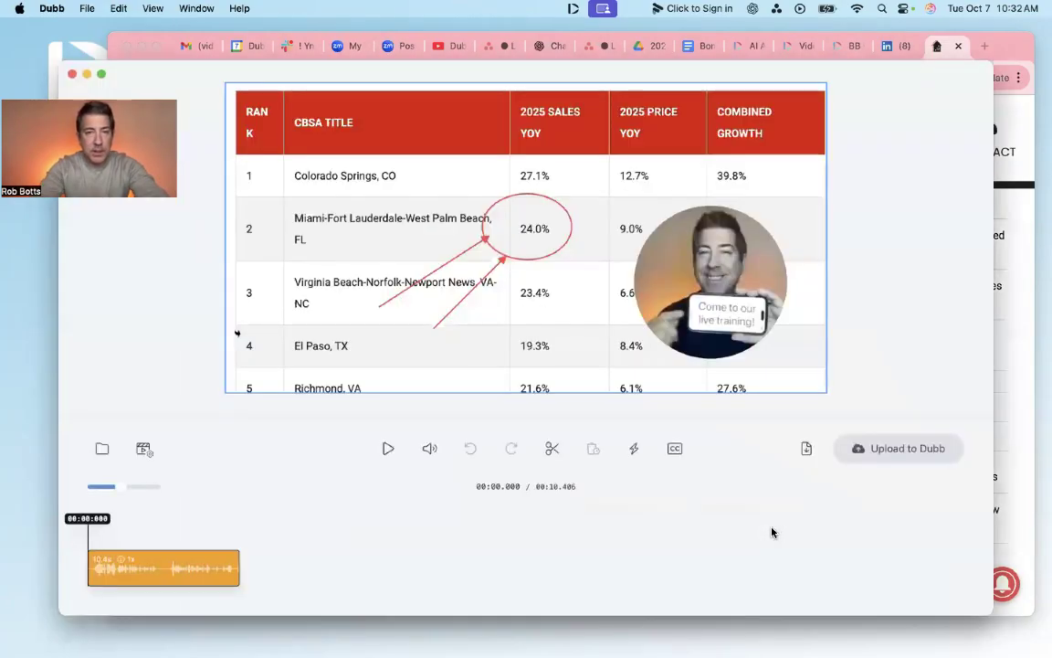